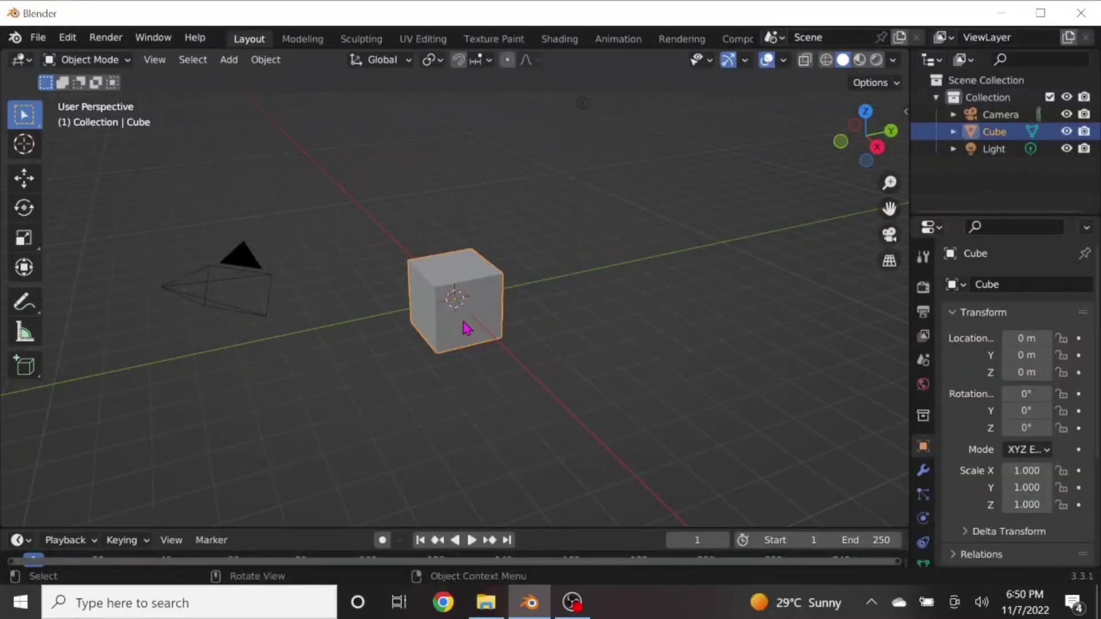
Delete the default cube and import TinahPierce 4 party.dae from D:\RENDER\Sims as COLLADA
{"action": "right_click", "coordinate": [418, 297]}
{"action": "key", "text": "Delete"}
{"action": "left_click", "coordinate": [38, 38]}
{"action": "mouse_move", "coordinate": [66, 269]}
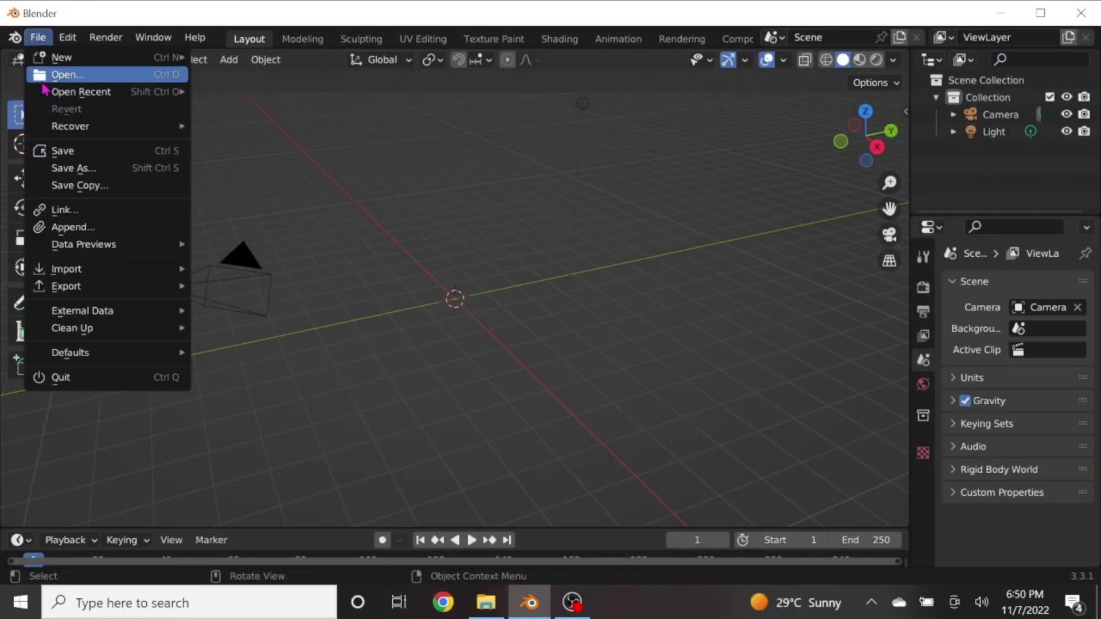
{"action": "left_click", "coordinate": [255, 271]}
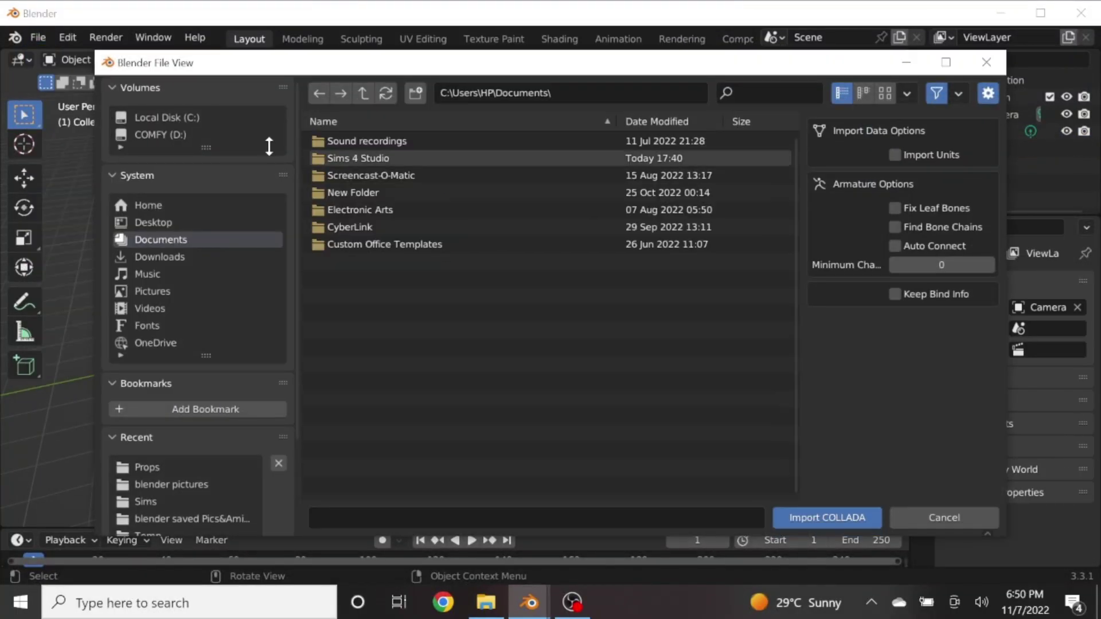
{"action": "left_click", "coordinate": [172, 135]}
{"action": "left_click", "coordinate": [344, 141]}
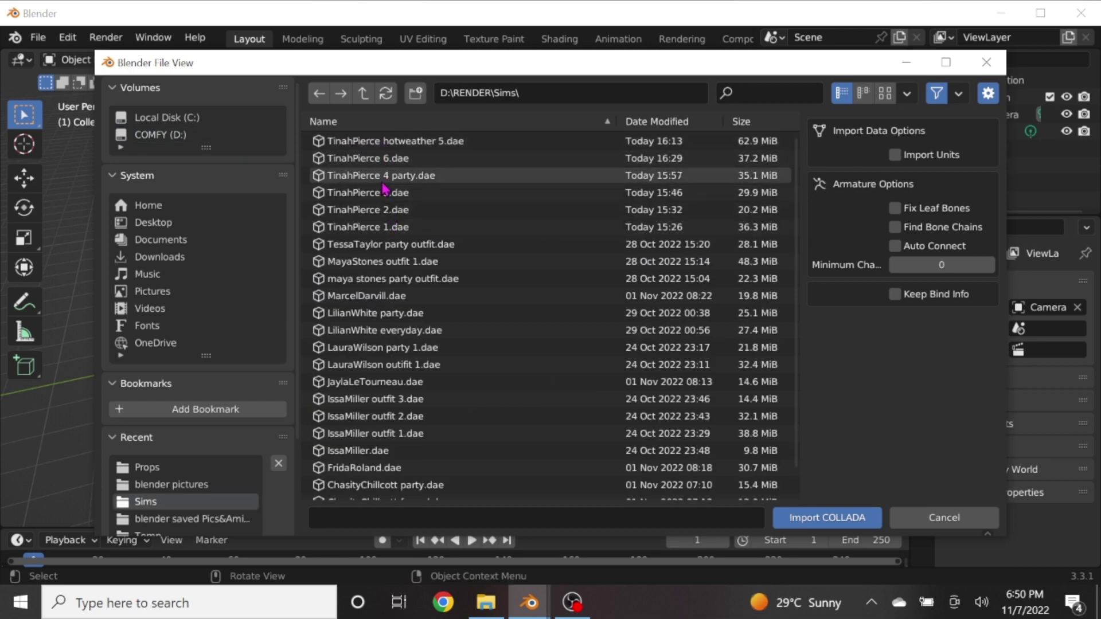
{"action": "left_click", "coordinate": [381, 176]}
{"action": "left_click", "coordinate": [827, 517]}
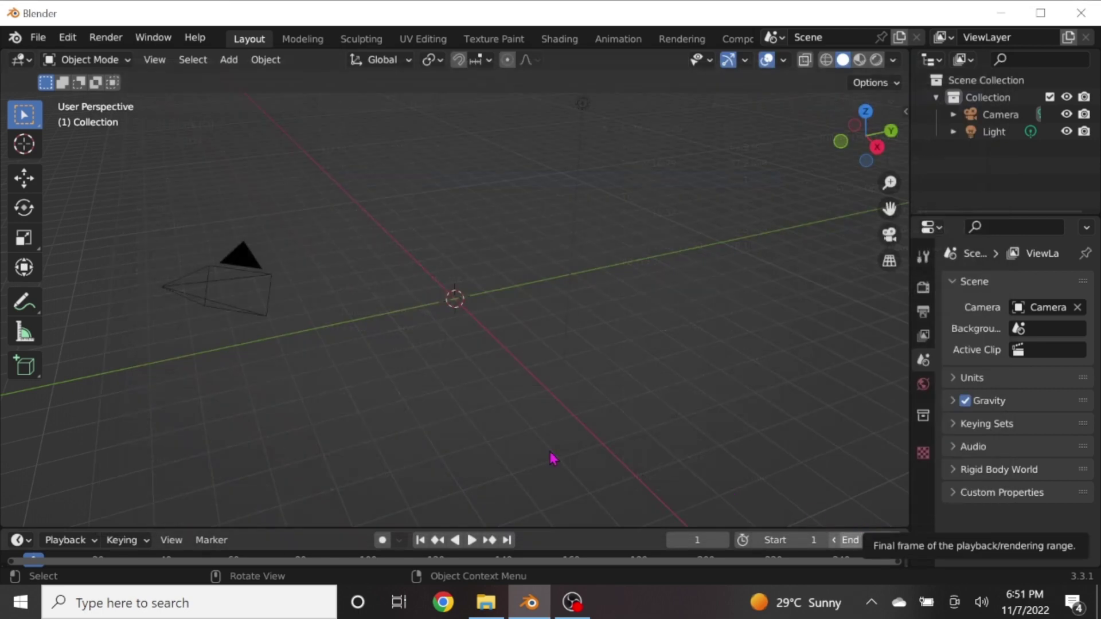
Frame the character from the front in Material Preview shading
{"action": "middle_click_drag", "start_coordinate": [401, 448], "coordinate": [497, 435]}
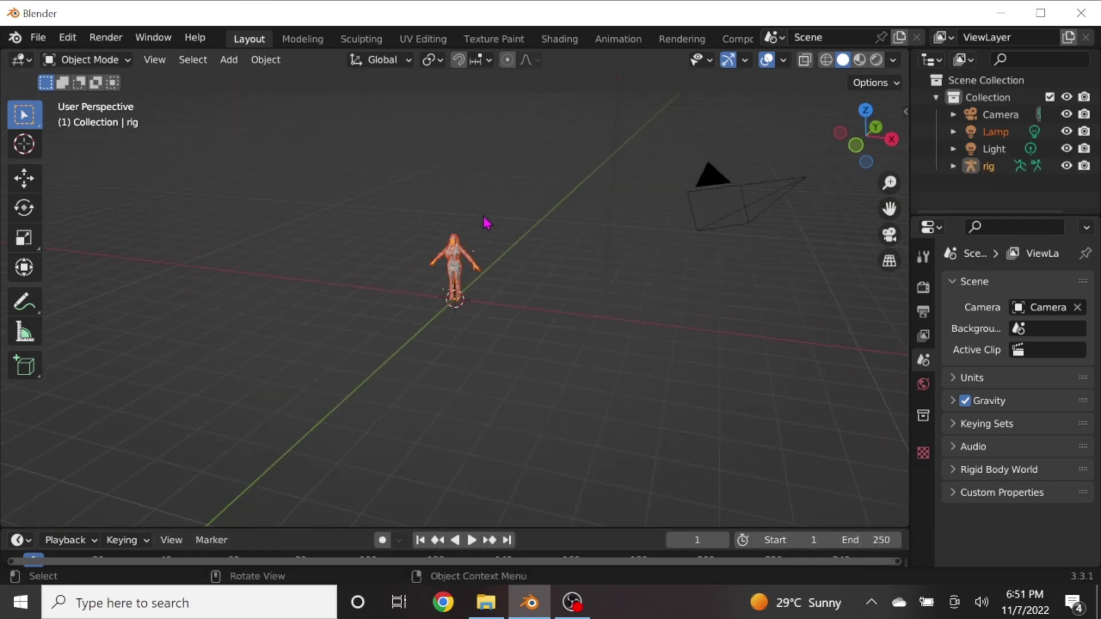
{"action": "scroll", "coordinate": [486, 222], "scroll_direction": "up", "scroll_amount": 4}
{"action": "middle_click_drag", "start_coordinate": [487, 223], "coordinate": [462, 381]}
{"action": "left_click", "coordinate": [860, 61]}
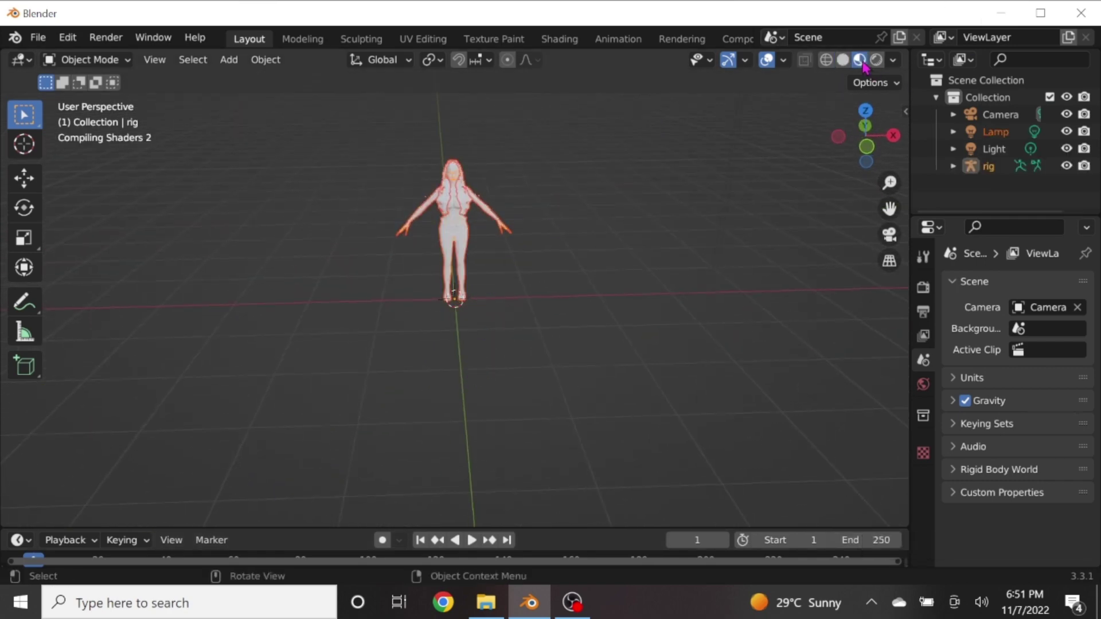
{"action": "scroll", "coordinate": [582, 164], "scroll_direction": "up", "scroll_amount": 4}
{"action": "left_click_drag", "start_coordinate": [889, 208], "coordinate": [890, 322]}
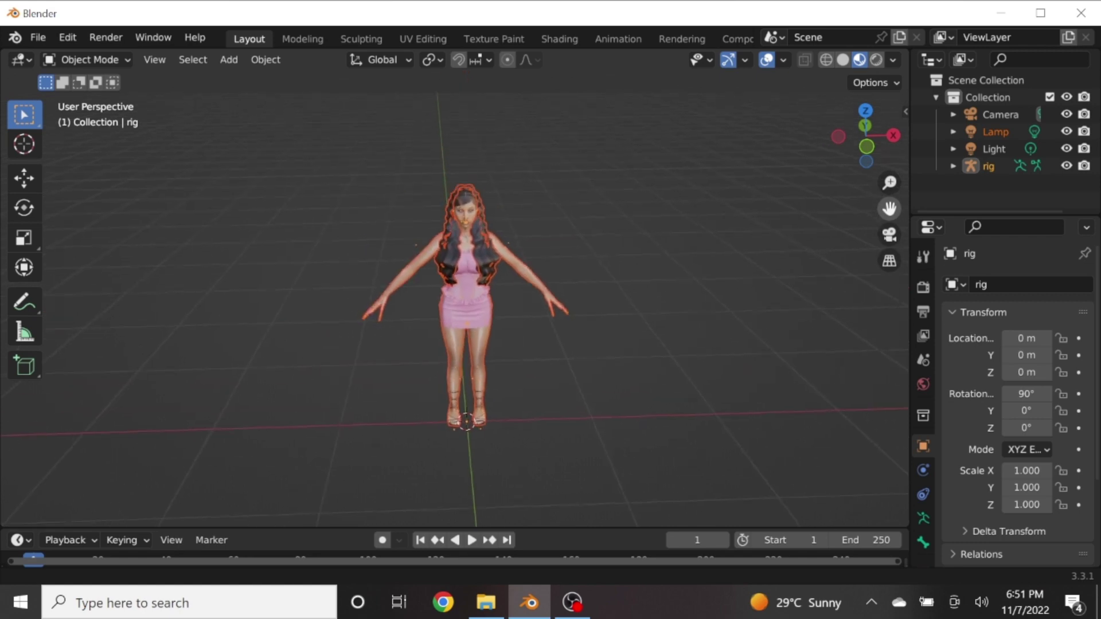
Split the viewport, make the left area a Shader Editor, and expand the rig in the Outliner
{"action": "left_click", "coordinate": [768, 135]}
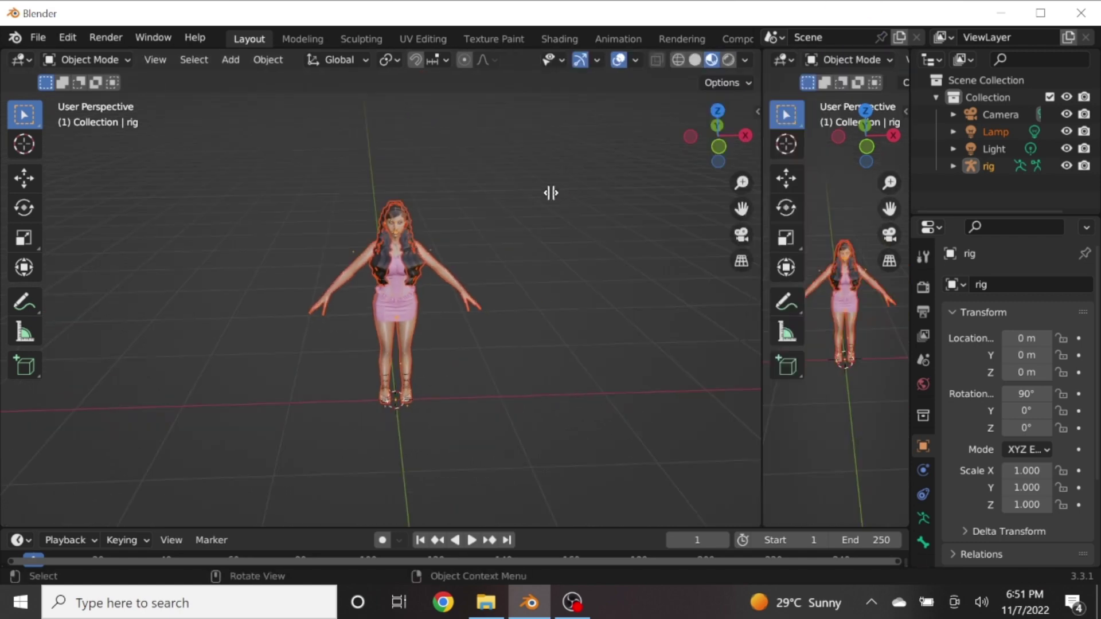
{"action": "left_click_drag", "start_coordinate": [762, 191], "coordinate": [430, 214]}
{"action": "left_click_drag", "start_coordinate": [889, 208], "coordinate": [874, 227]}
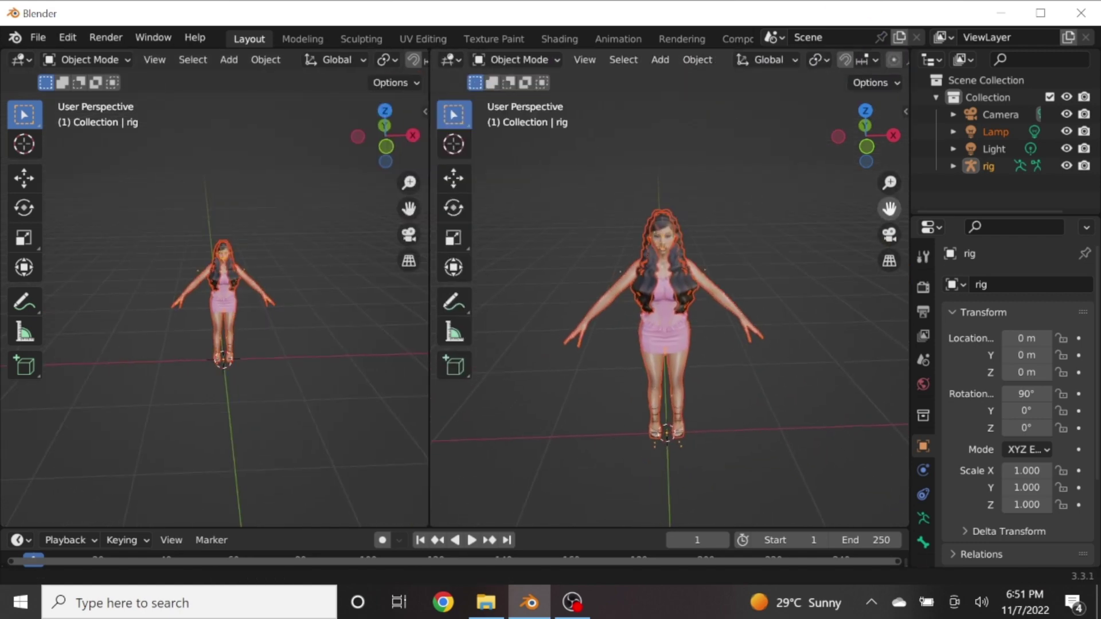
{"action": "left_click", "coordinate": [20, 60]}
{"action": "left_click", "coordinate": [51, 108]}
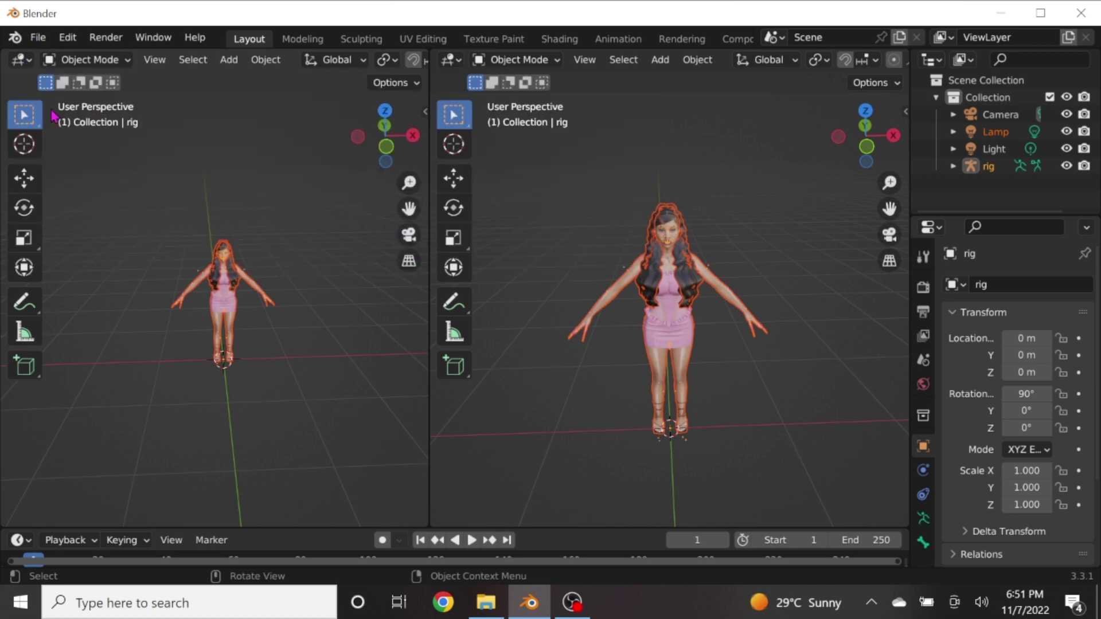
{"action": "left_click", "coordinate": [20, 60]}
{"action": "left_click", "coordinate": [46, 221]}
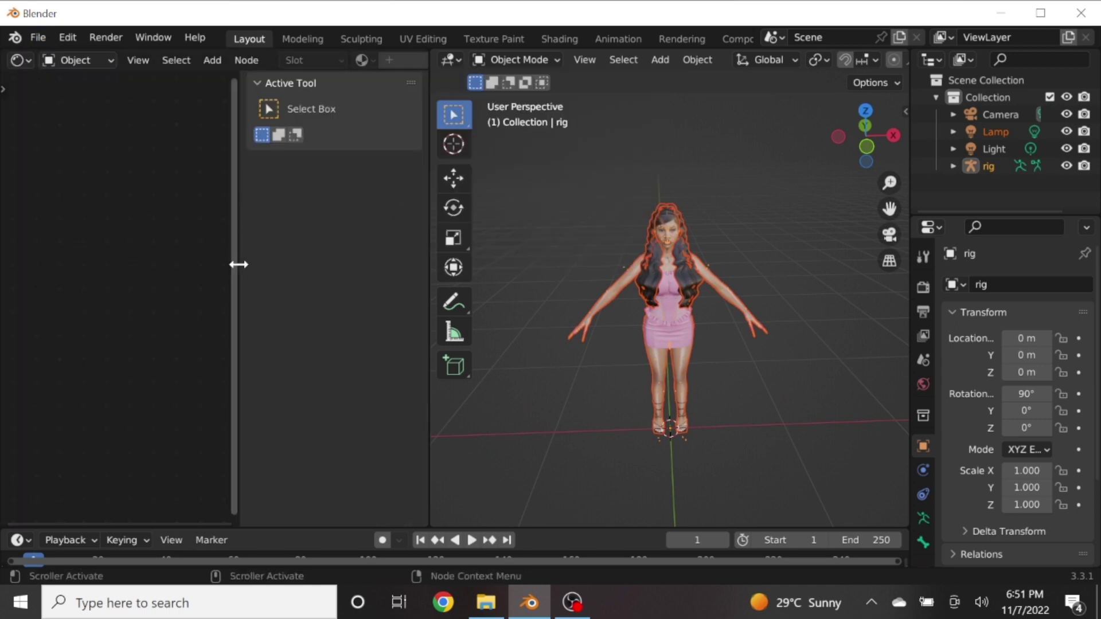
{"action": "left_click_drag", "start_coordinate": [239, 264], "coordinate": [403, 261]}
{"action": "left_click_drag", "start_coordinate": [889, 182], "coordinate": [813, 226]}
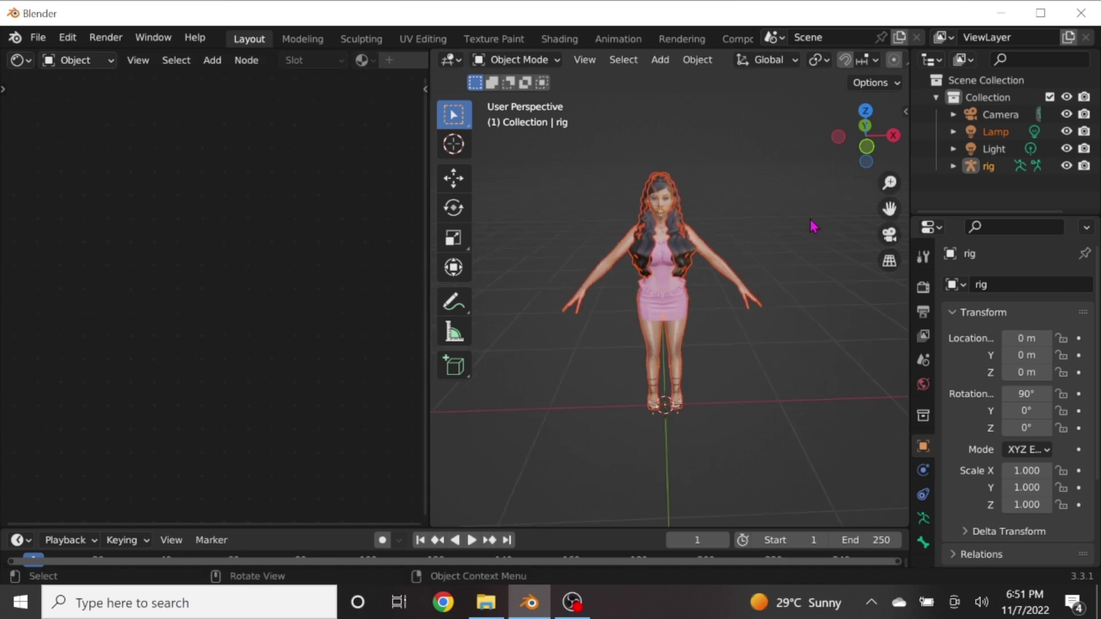
{"action": "left_click", "coordinate": [953, 166]}
{"action": "scroll", "coordinate": [1005, 192], "scroll_direction": "down", "scroll_amount": 1}
{"action": "left_click", "coordinate": [1006, 194]}
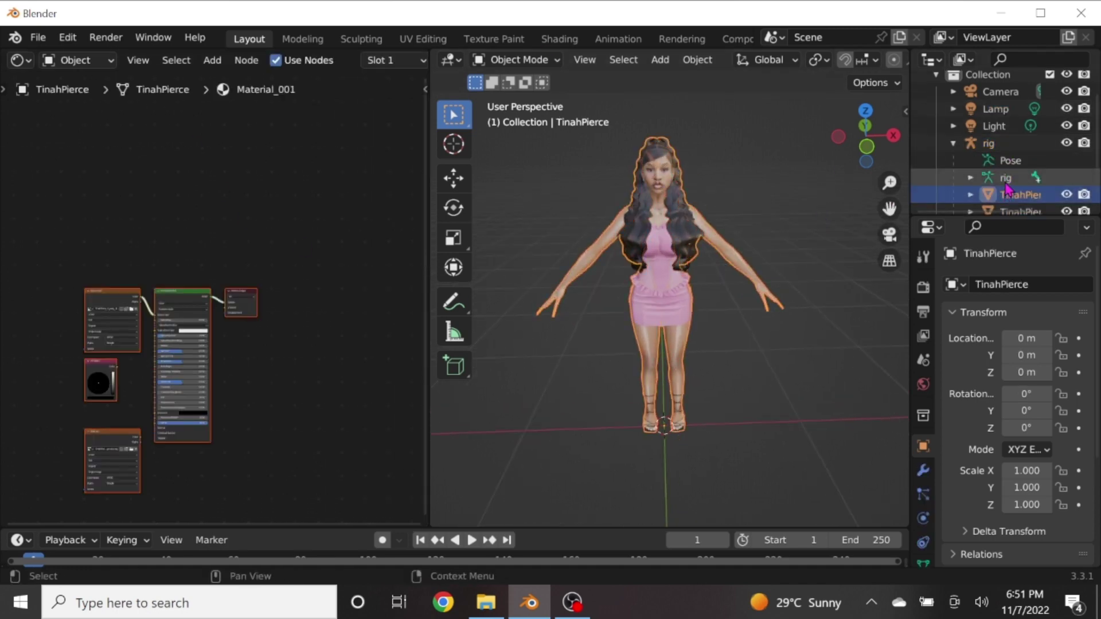
{"action": "left_click_drag", "start_coordinate": [108, 304], "coordinate": [132, 217]}
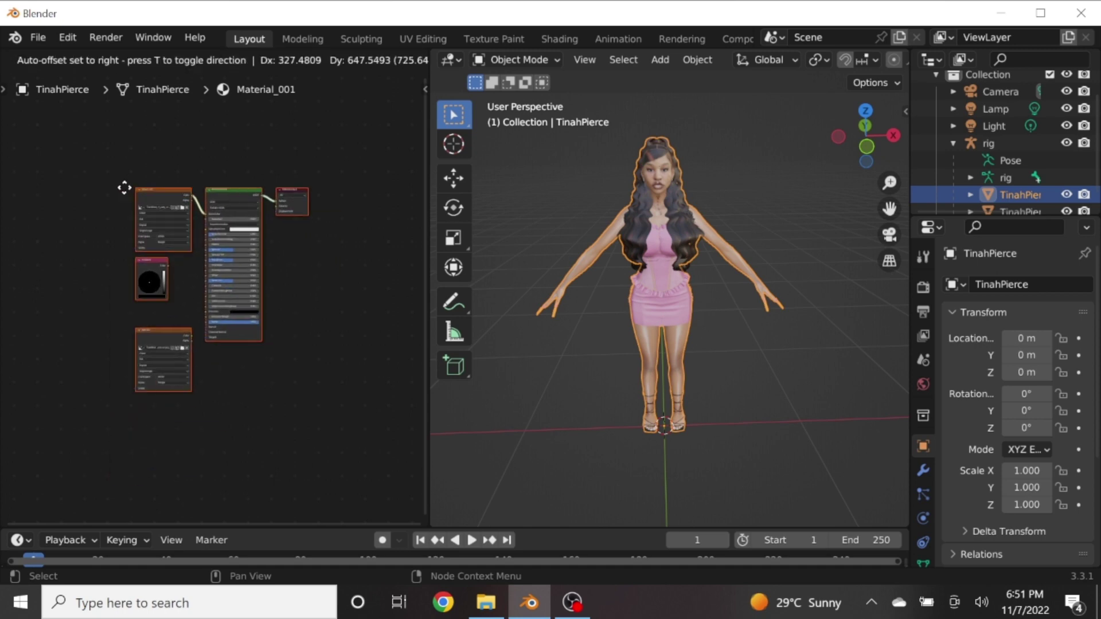
{"action": "scroll", "coordinate": [199, 218], "scroll_direction": "up", "scroll_amount": 2}
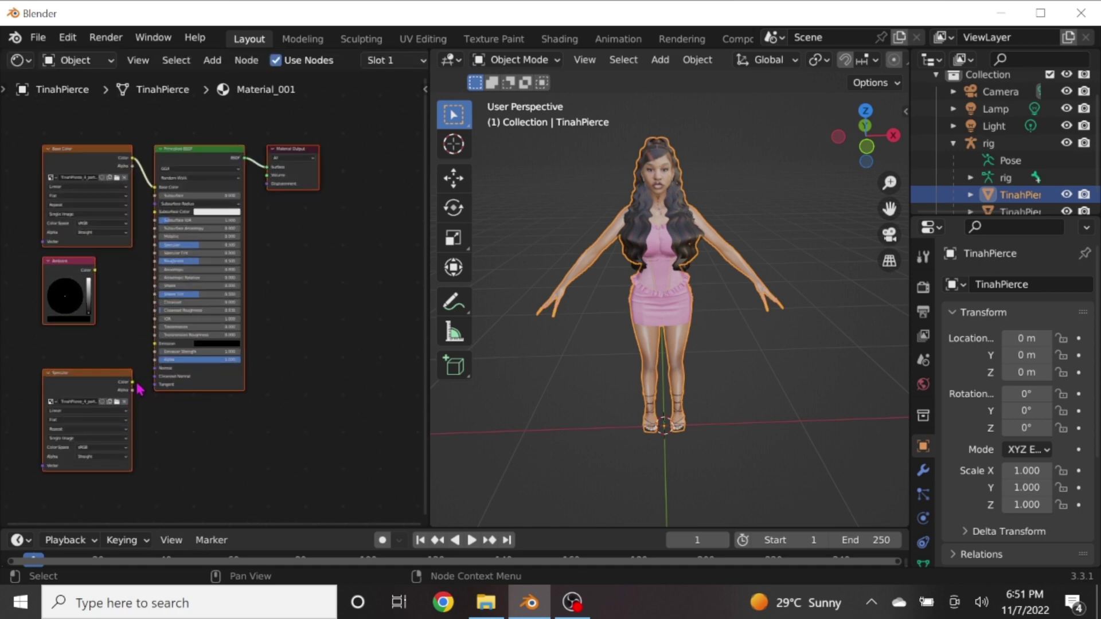
{"action": "left_click_drag", "start_coordinate": [152, 247], "coordinate": [153, 245]}
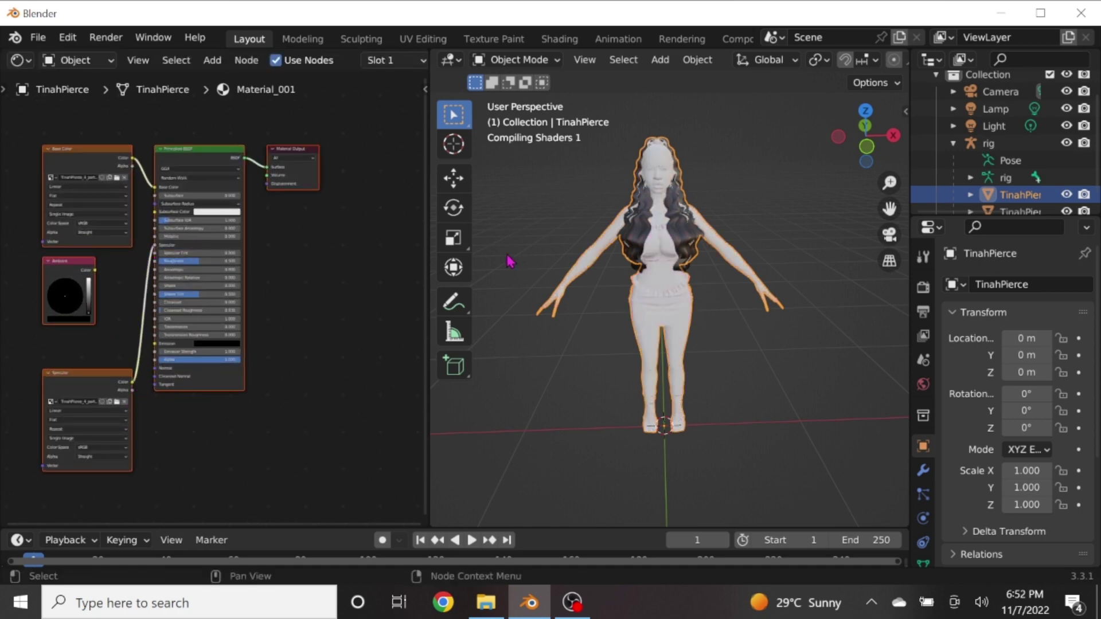
{"action": "left_click_drag", "start_coordinate": [94, 156], "coordinate": [143, 164]}
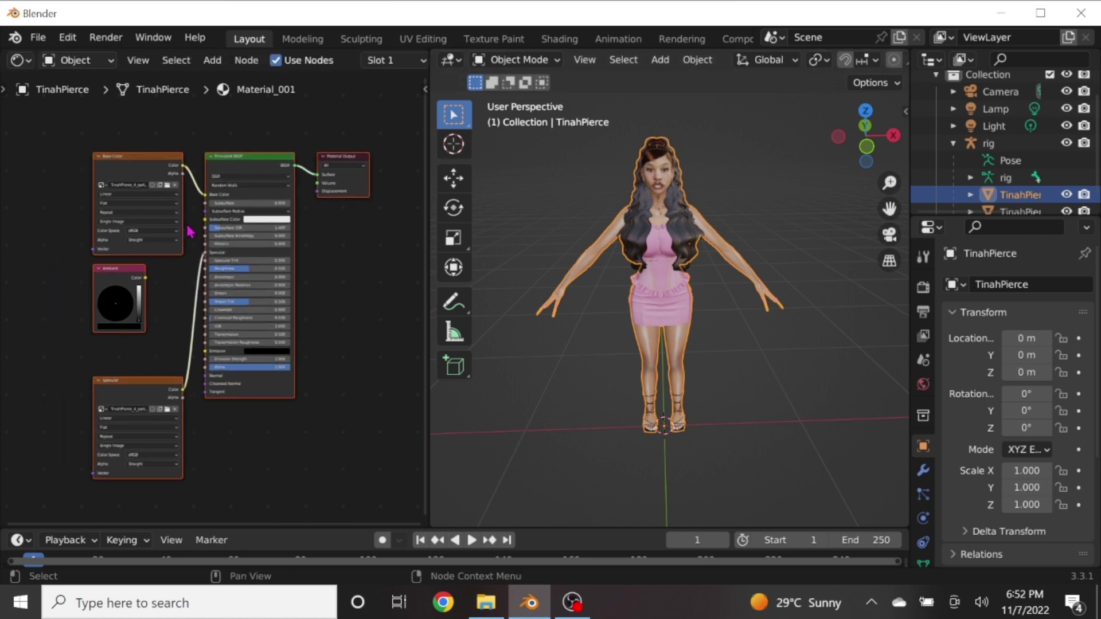
Insert a Mix Shader between the Principled BSDF and the Material Output
{"action": "key", "text": "shift+a"}
{"action": "mouse_move", "coordinate": [282, 332]}
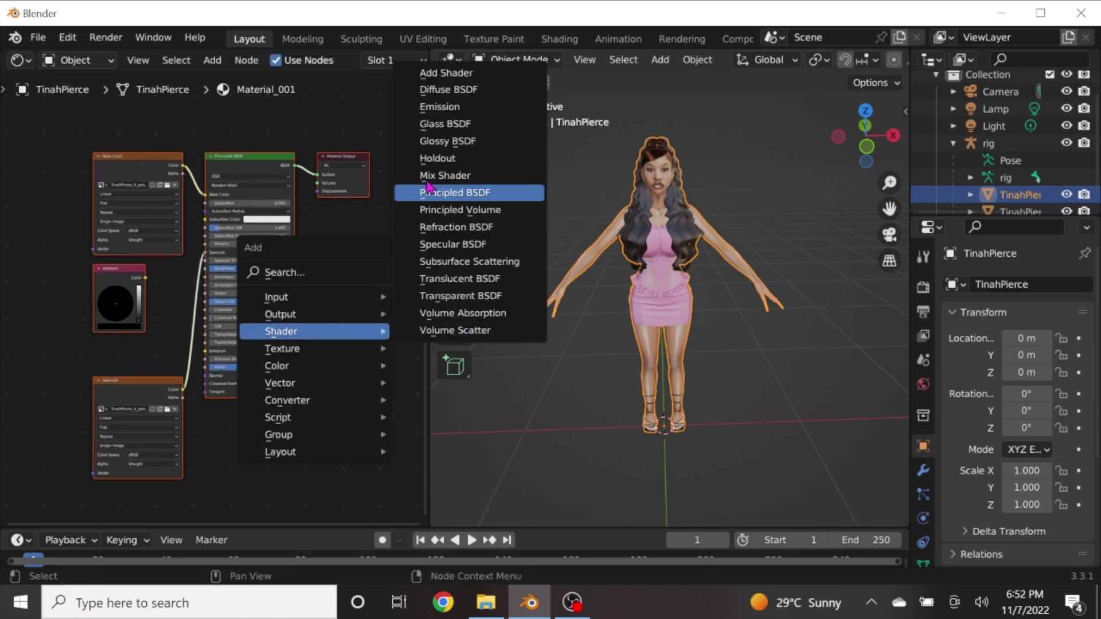
{"action": "left_click", "coordinate": [452, 175]}
{"action": "left_click", "coordinate": [324, 194]}
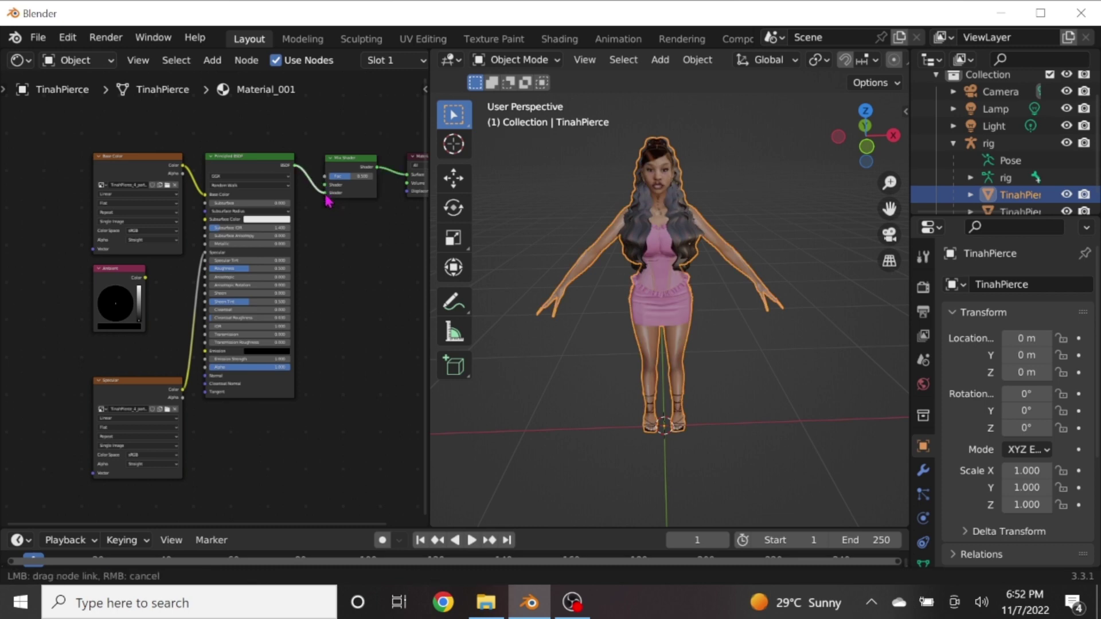
{"action": "left_click_drag", "start_coordinate": [327, 198], "coordinate": [325, 195]}
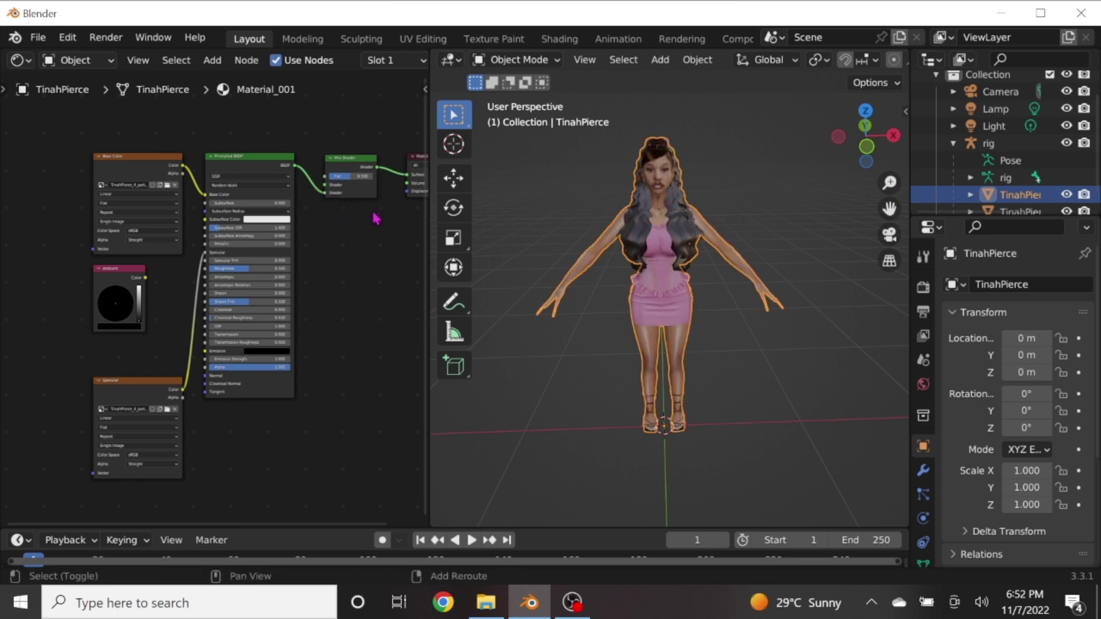
Add a Transparent BSDF and wire it, with the base texture's Alpha, into the Mix Shader
{"action": "key", "text": "shift+a"}
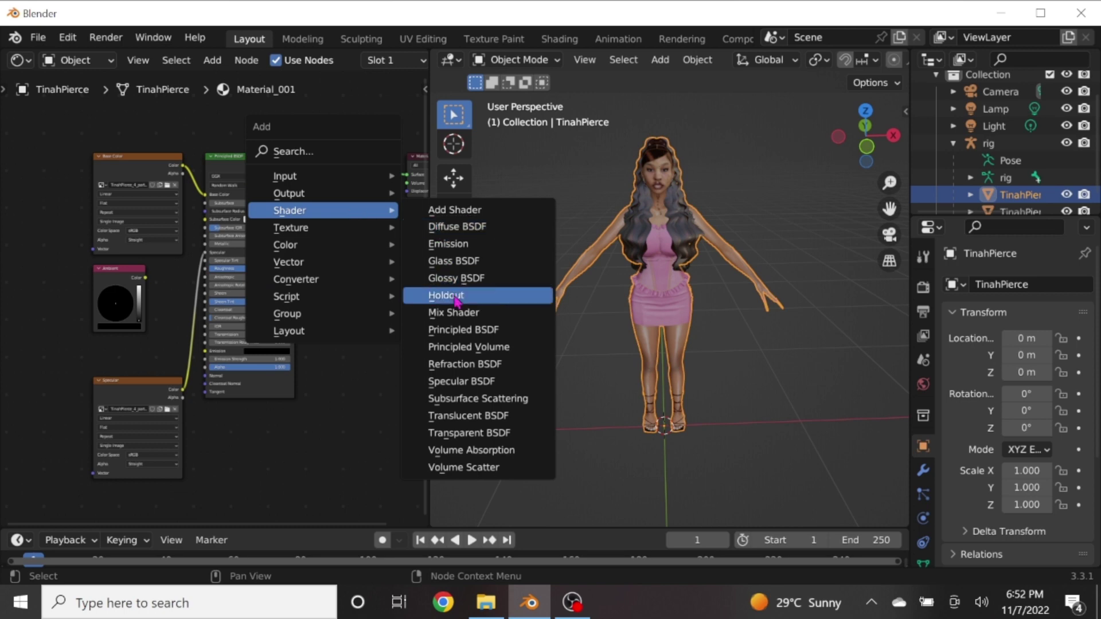
{"action": "left_click", "coordinate": [473, 433]}
{"action": "left_click", "coordinate": [200, 173]}
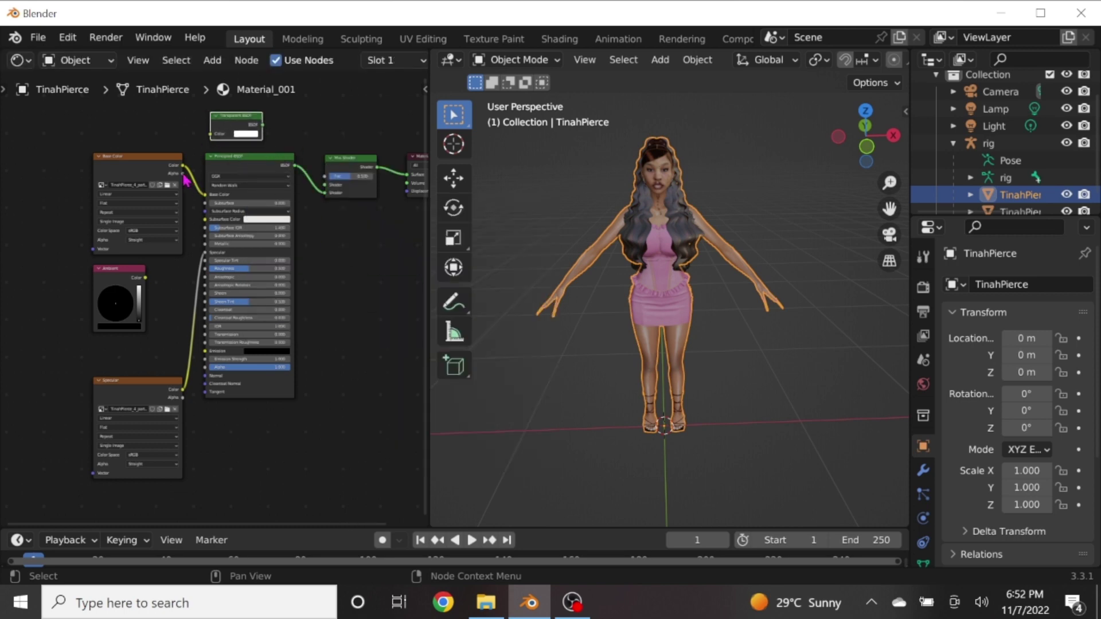
{"action": "left_click_drag", "start_coordinate": [184, 175], "coordinate": [325, 178]}
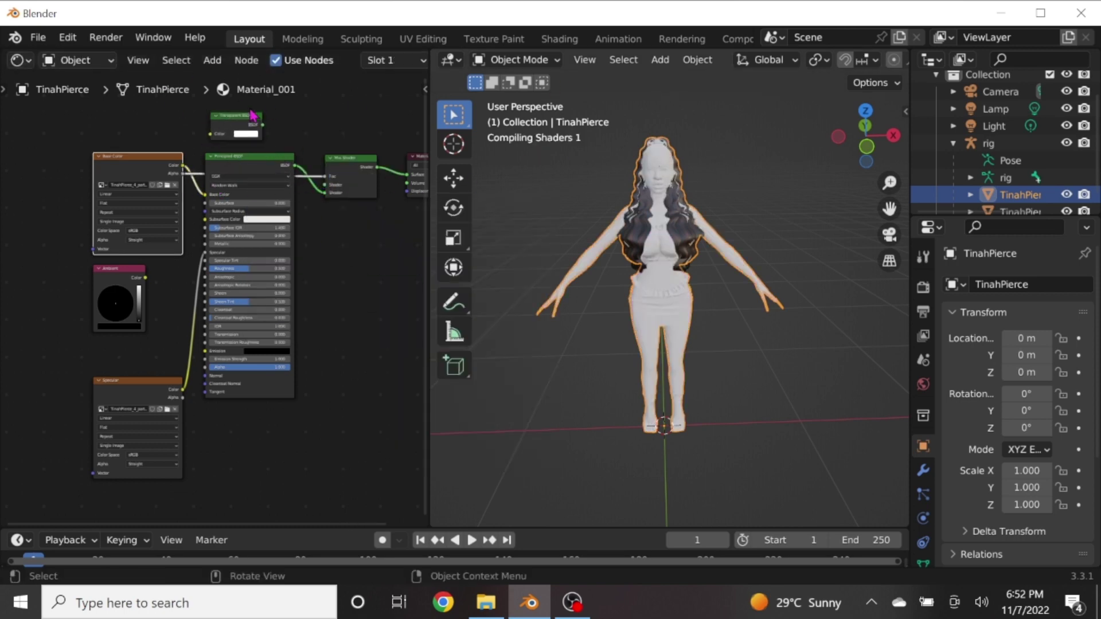
{"action": "scroll", "coordinate": [263, 143], "scroll_direction": "down", "scroll_amount": 1}
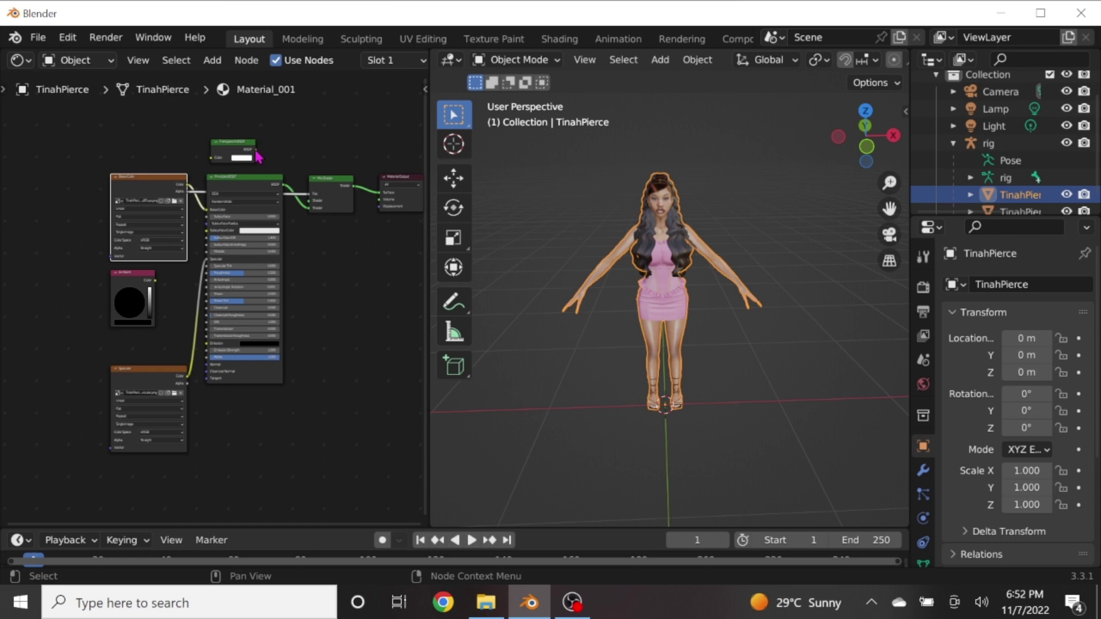
{"action": "mouse_move", "coordinate": [256, 150]}
{"action": "left_mouse_down"}
{"action": "mouse_move", "coordinate": [369, 205]}
{"action": "mouse_move", "coordinate": [311, 207]}
{"action": "left_mouse_up"}
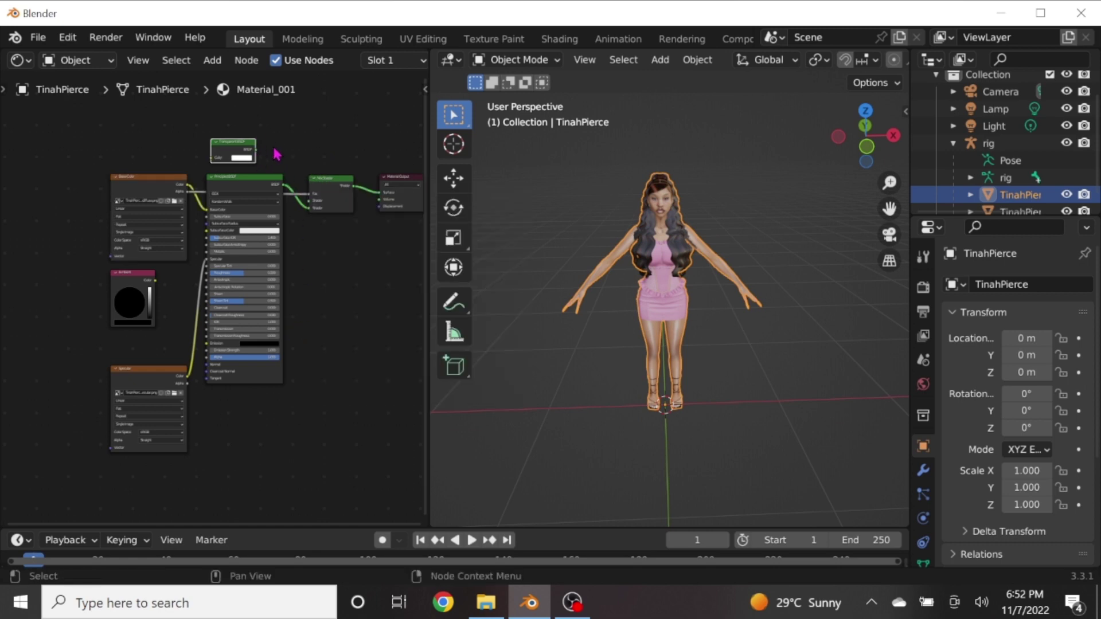
{"action": "scroll", "coordinate": [272, 118], "scroll_direction": "up", "scroll_amount": 2}
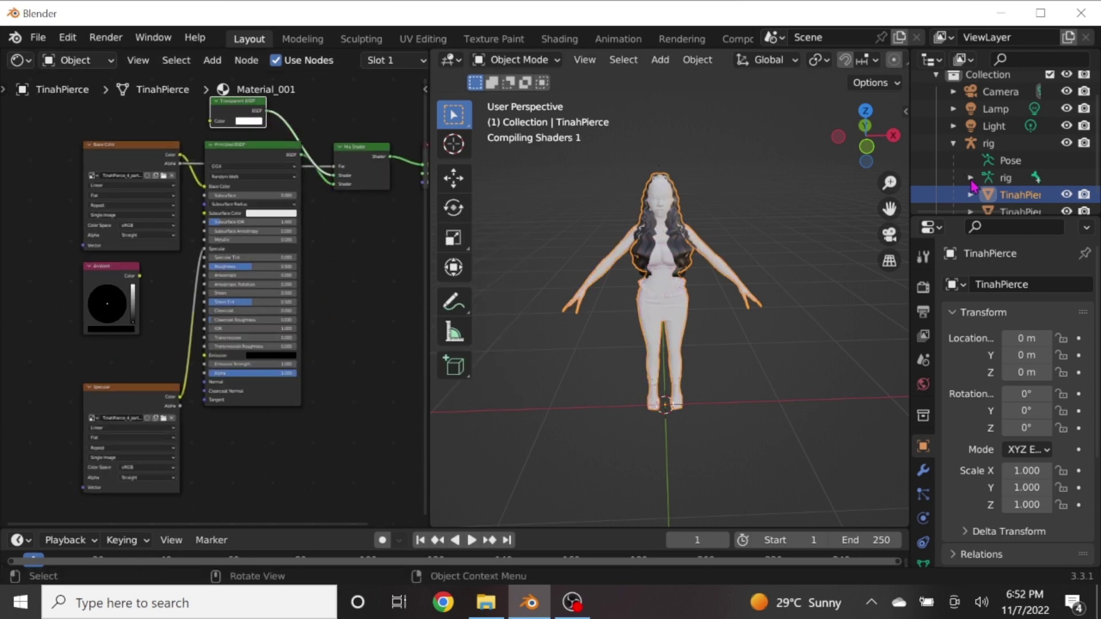
Select the TinahPierce_glass mesh and connect its texture to the Principled BSDF Specular input
{"action": "scroll", "coordinate": [1009, 149], "scroll_direction": "down", "scroll_amount": 1}
{"action": "left_click", "coordinate": [1020, 197]}
{"action": "middle_click_drag", "start_coordinate": [81, 325], "coordinate": [181, 184]}
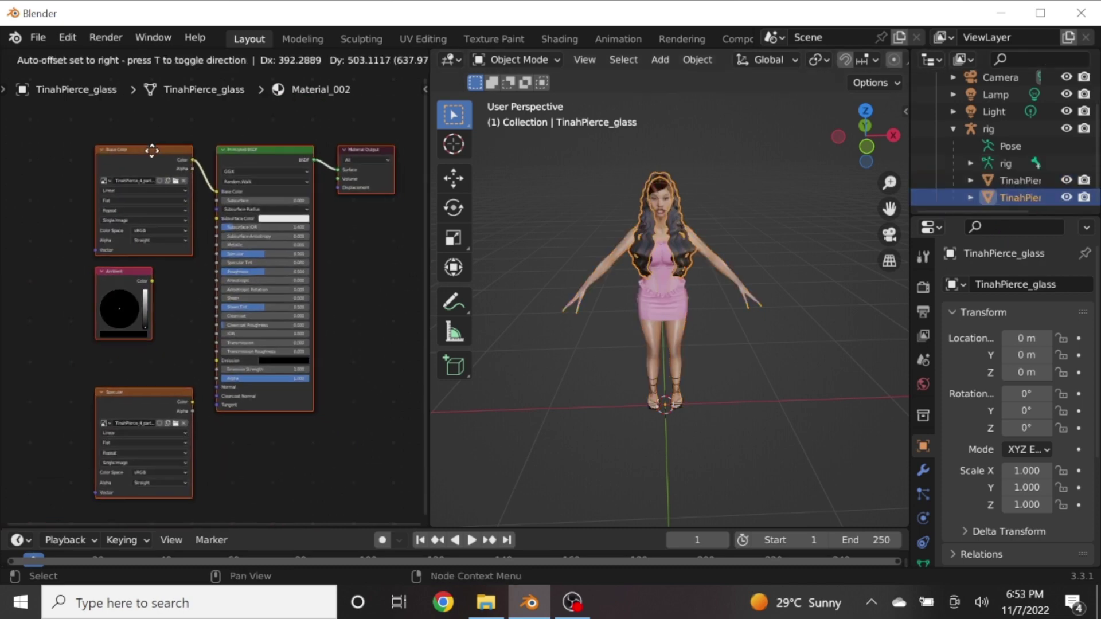
{"action": "scroll", "coordinate": [664, 258], "scroll_direction": "up", "scroll_amount": 2}
{"action": "left_click_drag", "start_coordinate": [890, 209], "coordinate": [888, 218]}
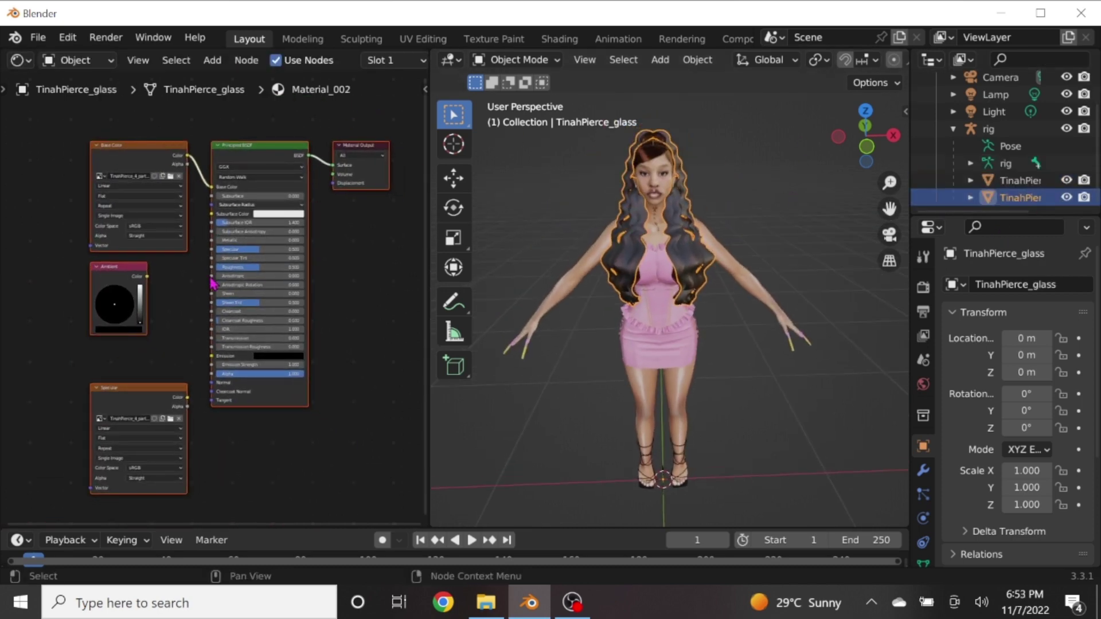
{"action": "left_click_drag", "start_coordinate": [208, 247], "coordinate": [212, 249]}
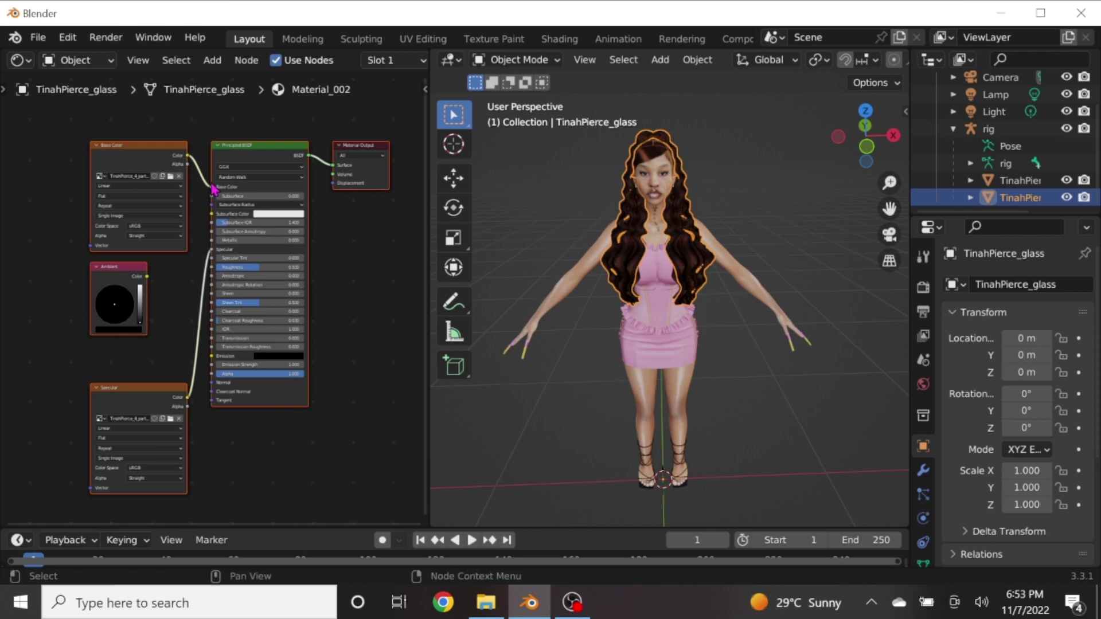
Insert a Mix Shader on the BSDF-to-Output link, its Fac driven by the texture alpha
{"action": "key", "text": "shift+a"}
{"action": "left_click", "coordinate": [356, 282]}
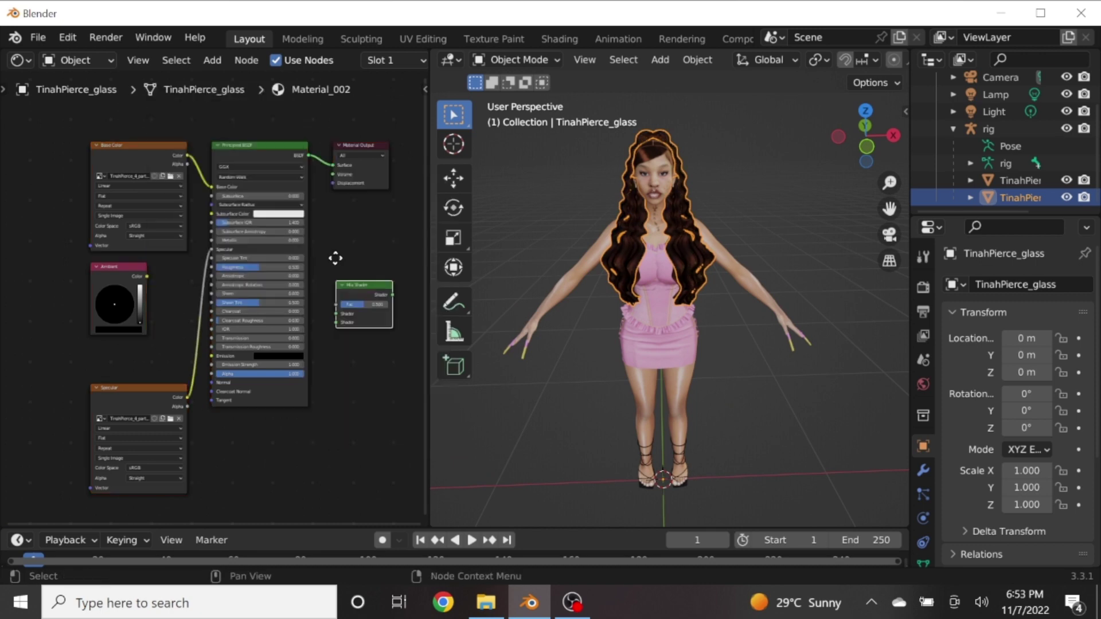
{"action": "left_click", "coordinate": [343, 185]}
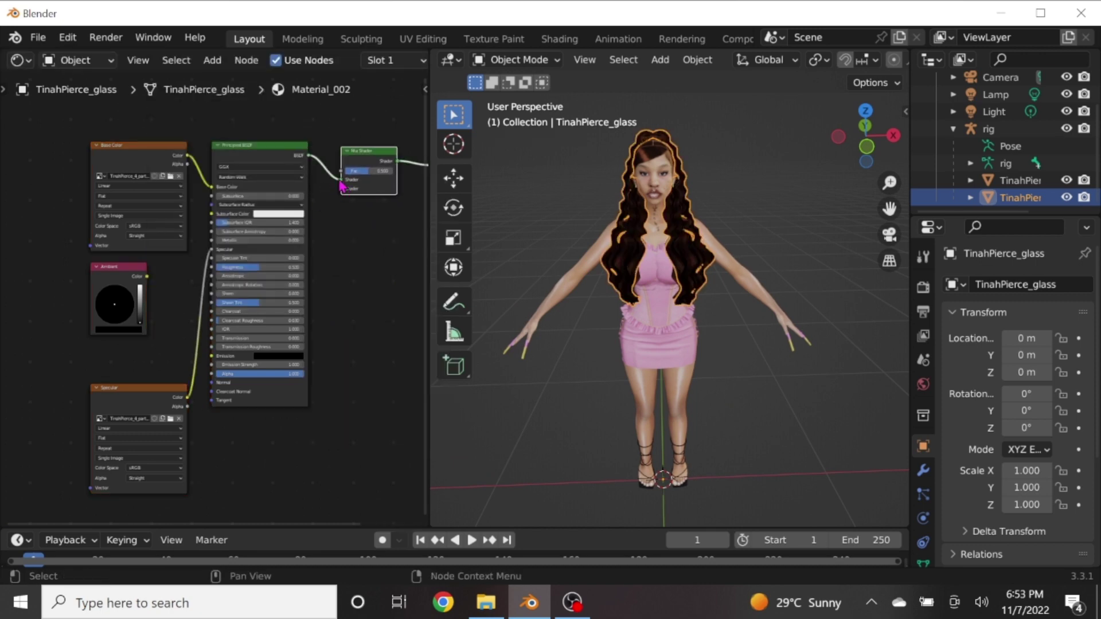
{"action": "left_click_drag", "start_coordinate": [342, 186], "coordinate": [342, 188]}
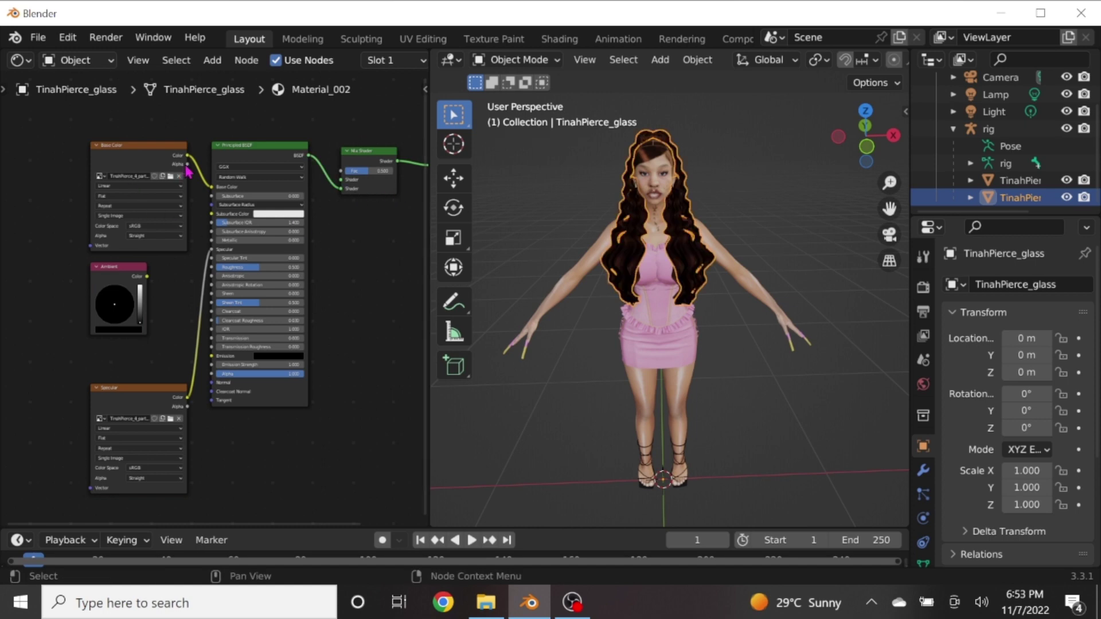
{"action": "left_click_drag", "start_coordinate": [187, 159], "coordinate": [191, 162]}
{"action": "key", "text": "Escape"}
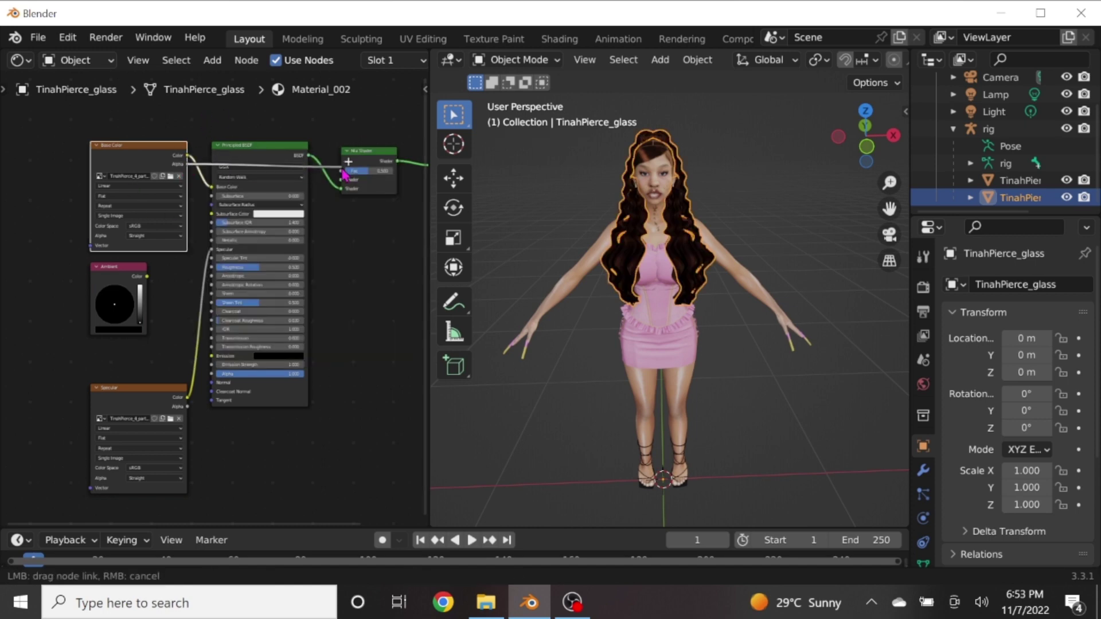
{"action": "left_click_drag", "start_coordinate": [344, 173], "coordinate": [343, 171]}
Add a Transparent BSDF and plug it into the Mix Shader
{"action": "key", "text": "shift+a"}
{"action": "mouse_move", "coordinate": [289, 209]}
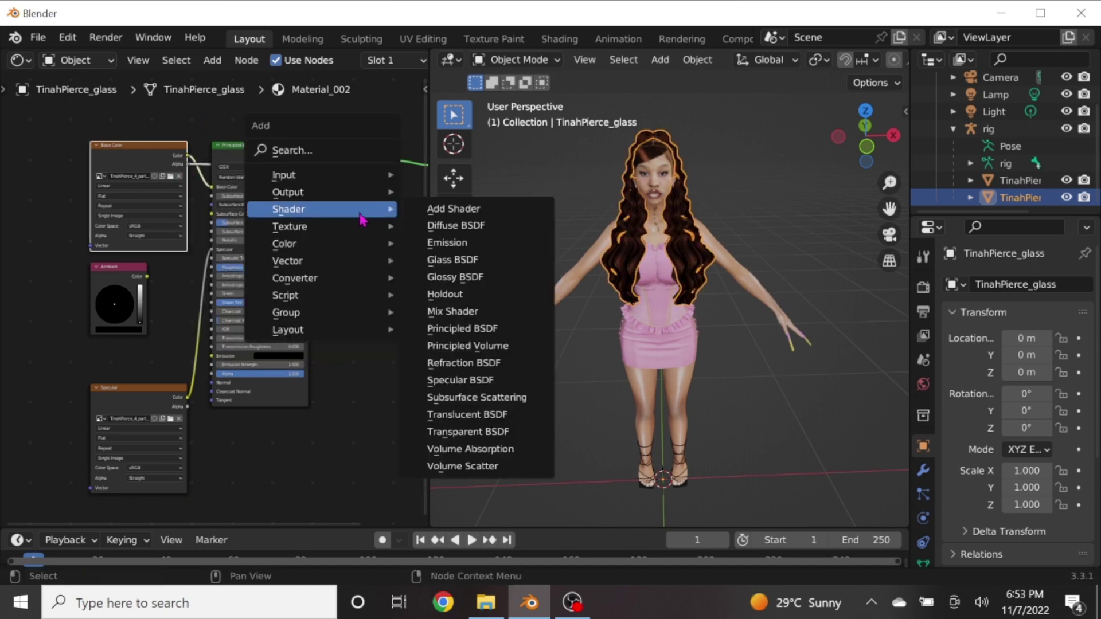
{"action": "left_click", "coordinate": [467, 433]}
{"action": "left_click", "coordinate": [225, 103]}
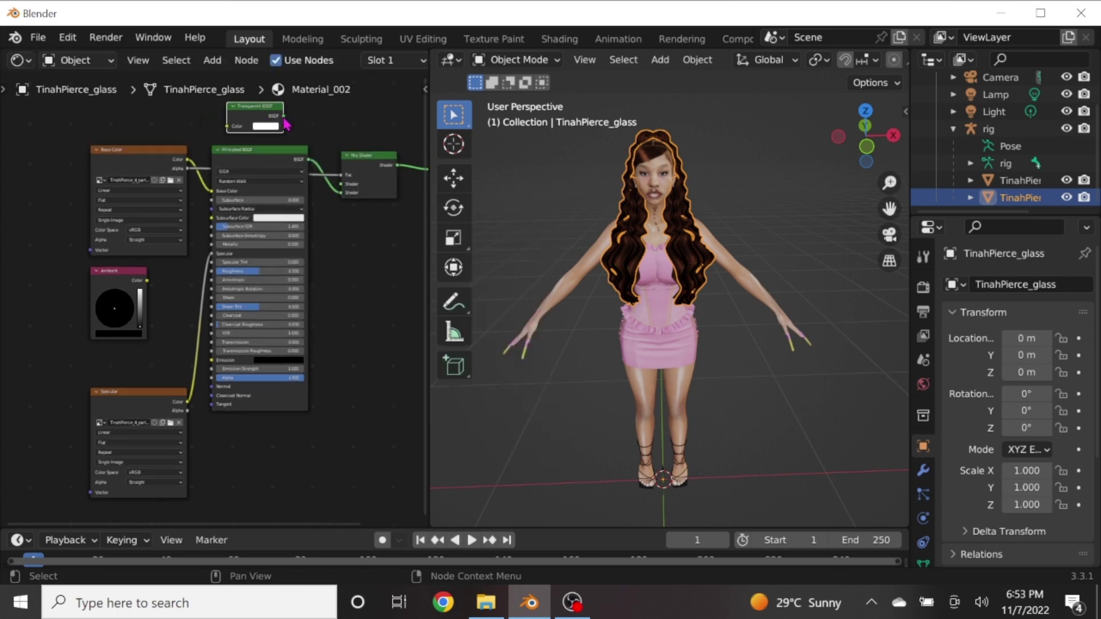
{"action": "left_click_drag", "start_coordinate": [343, 191], "coordinate": [344, 192]}
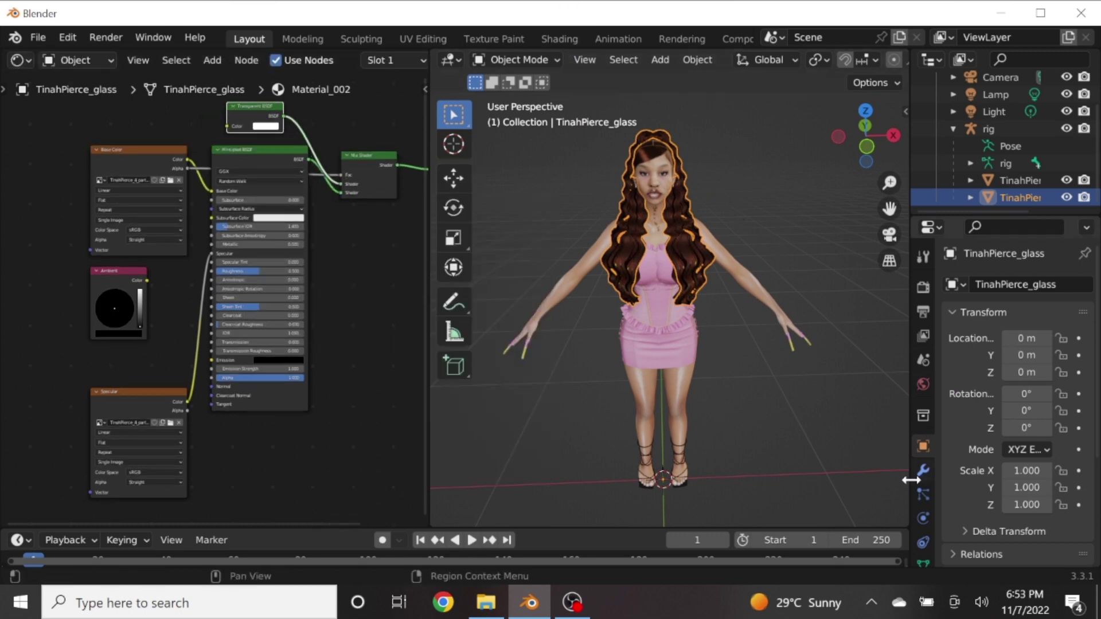
Set the glass material's Blend Mode to Alpha Hashed
{"action": "left_click", "coordinate": [924, 541]}
{"action": "left_click", "coordinate": [923, 518]}
{"action": "scroll", "coordinate": [924, 459], "scroll_direction": "down", "scroll_amount": 3}
{"action": "left_click", "coordinate": [923, 516]}
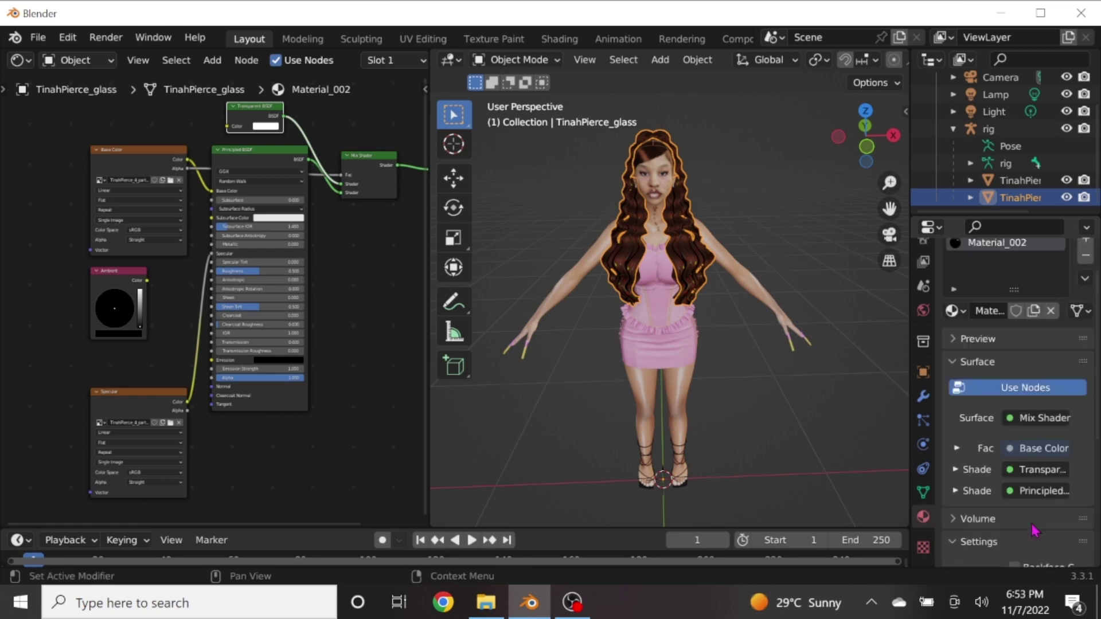
{"action": "scroll", "coordinate": [1035, 531], "scroll_direction": "down", "scroll_amount": 5}
{"action": "left_click", "coordinate": [1046, 405]}
{"action": "left_click", "coordinate": [1038, 460]}
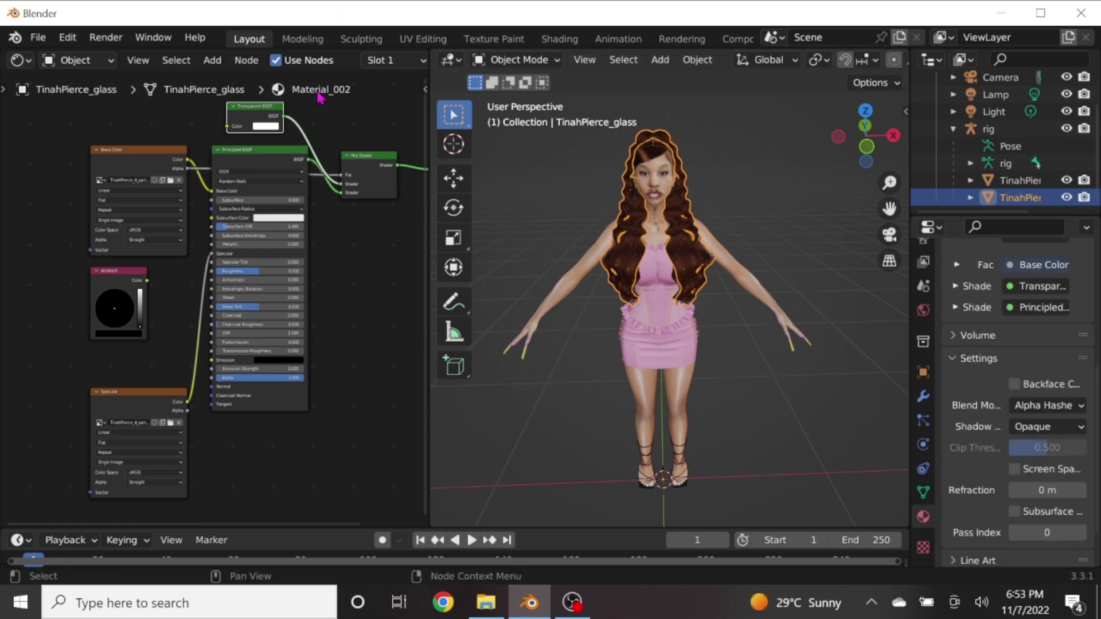
{"action": "scroll", "coordinate": [320, 97], "scroll_direction": "down", "scroll_amount": 2}
{"action": "scroll", "coordinate": [373, 177], "scroll_direction": "down", "scroll_amount": 1}
Turn the left area into the Nonlinear Animation editor
{"action": "left_click", "coordinate": [20, 59]}
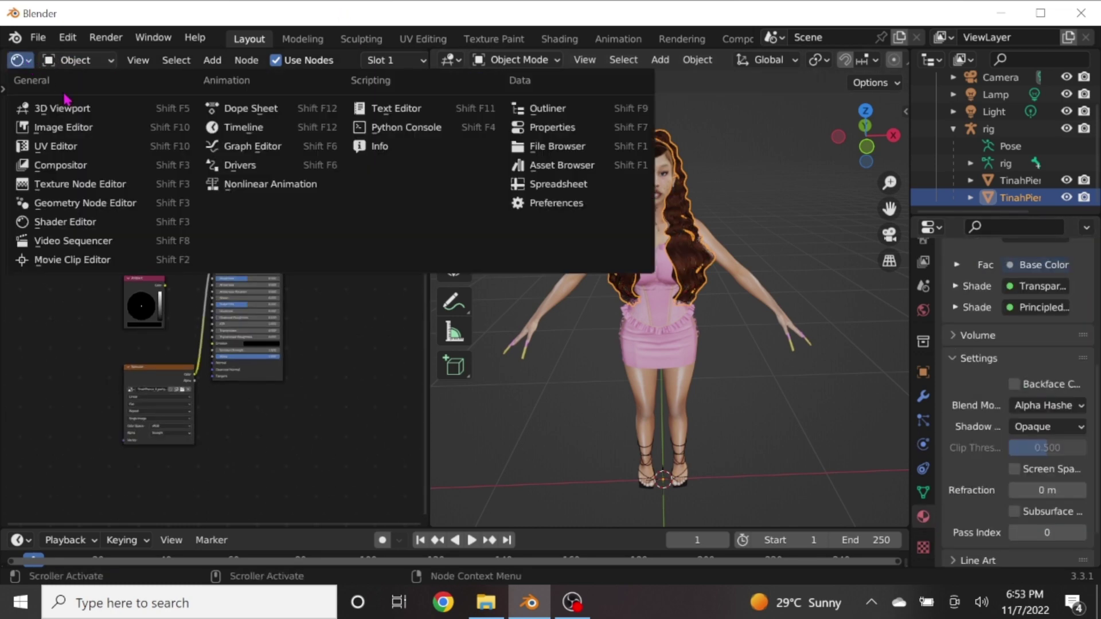
{"action": "left_click", "coordinate": [253, 193]}
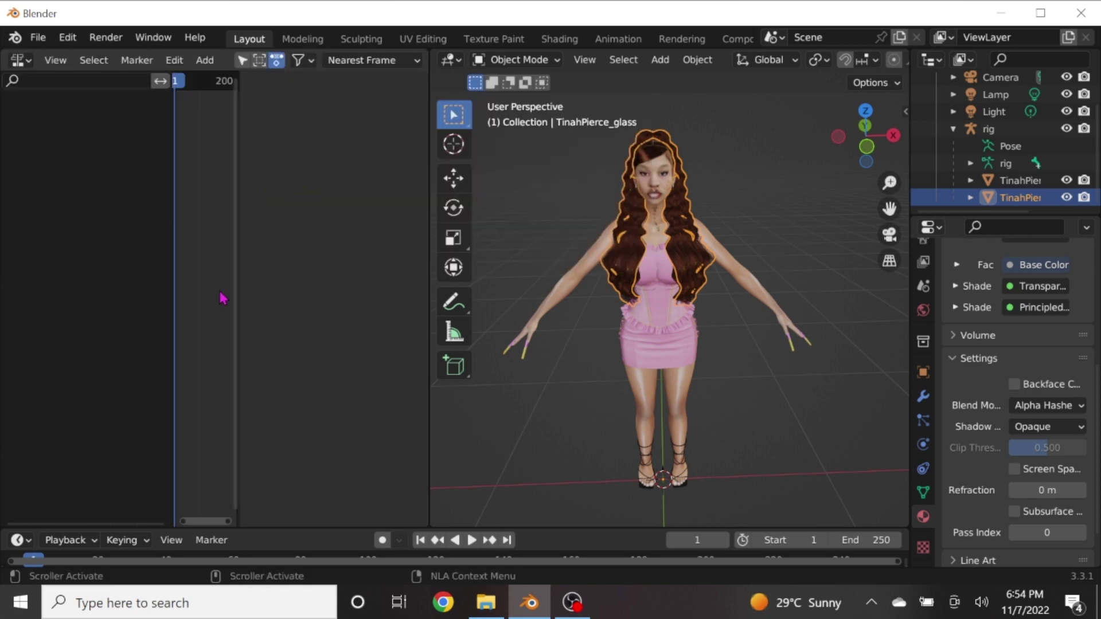
{"action": "left_click", "coordinate": [20, 60]}
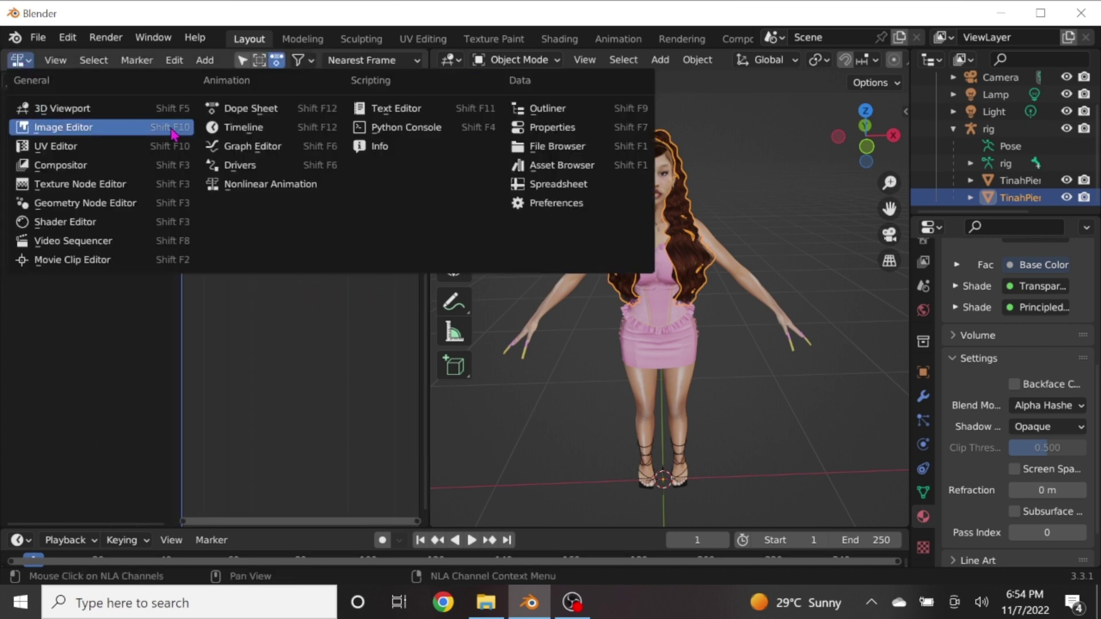
{"action": "left_click", "coordinate": [223, 127]}
{"action": "left_click", "coordinate": [21, 59]}
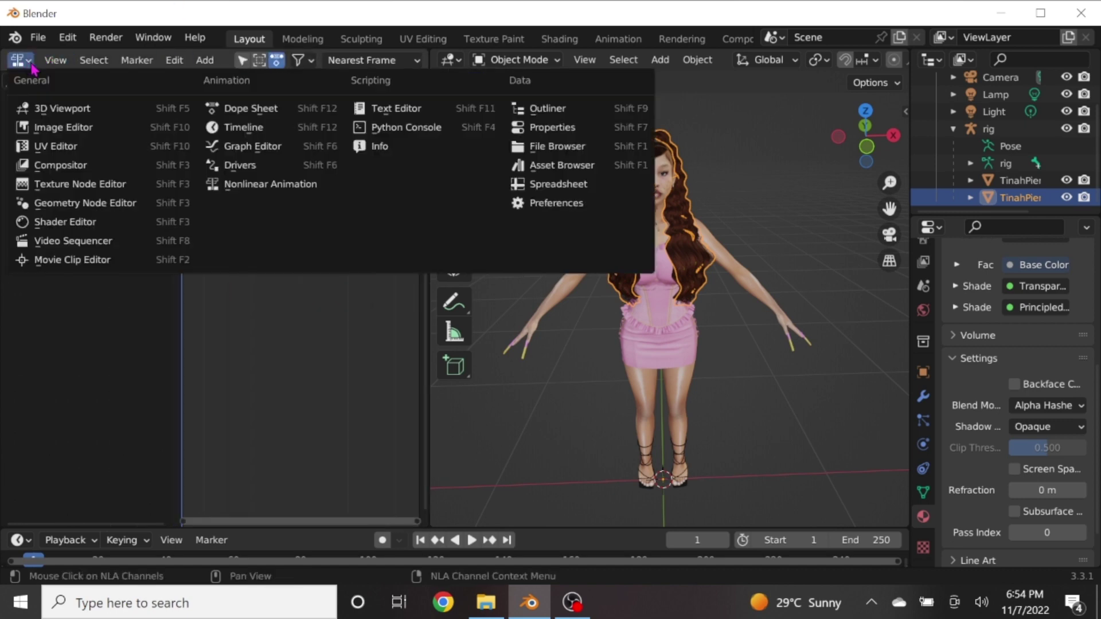
{"action": "left_click", "coordinate": [20, 60]}
Append the pose action from it girl 2.blend's Action folder
{"action": "left_click", "coordinate": [37, 36]}
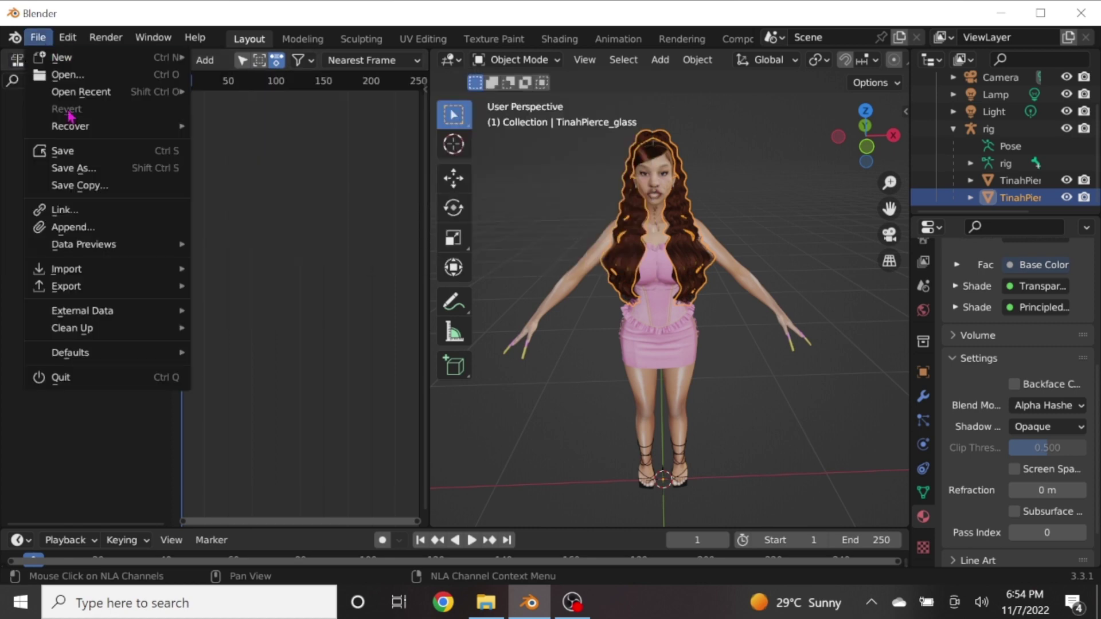
{"action": "left_click", "coordinate": [74, 226]}
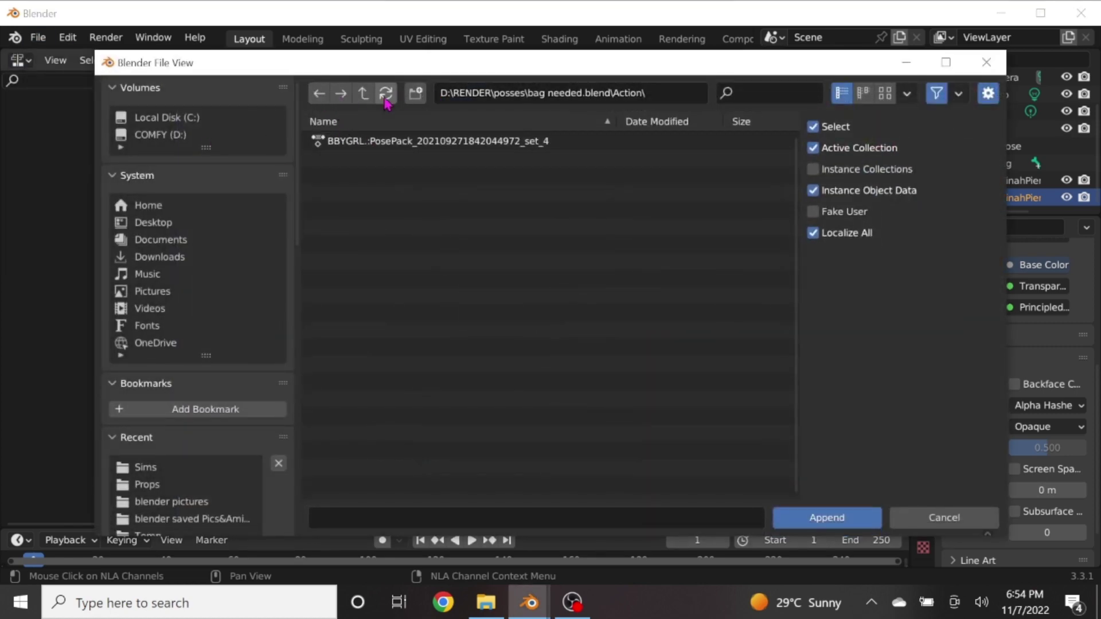
{"action": "left_click", "coordinate": [363, 93]}
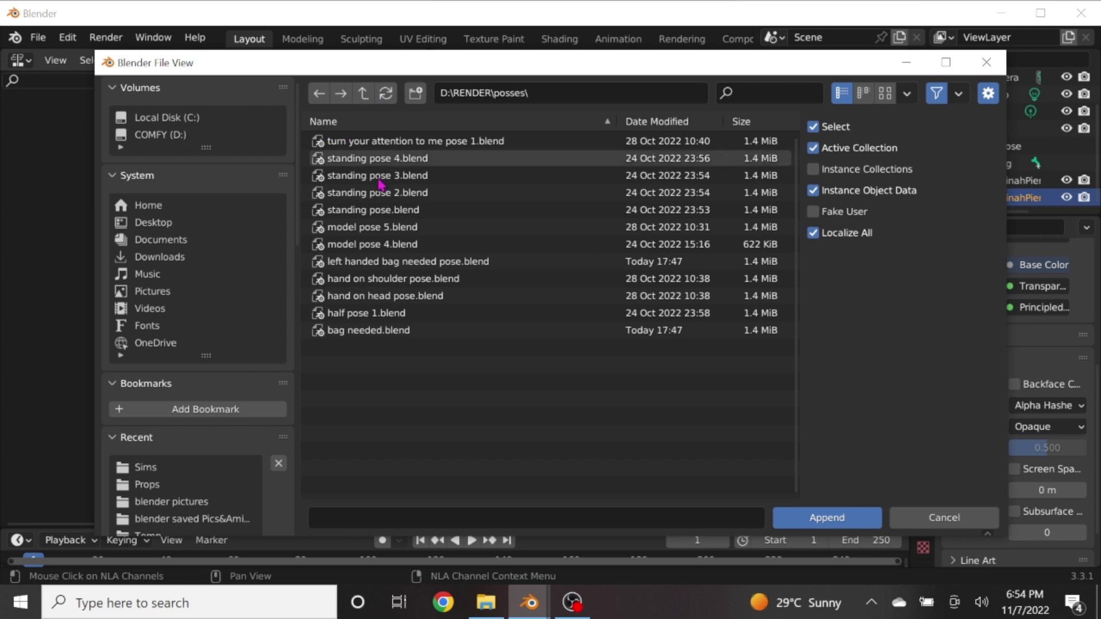
{"action": "key", "text": "BackSpace"}
{"action": "double_click", "coordinate": [356, 226]}
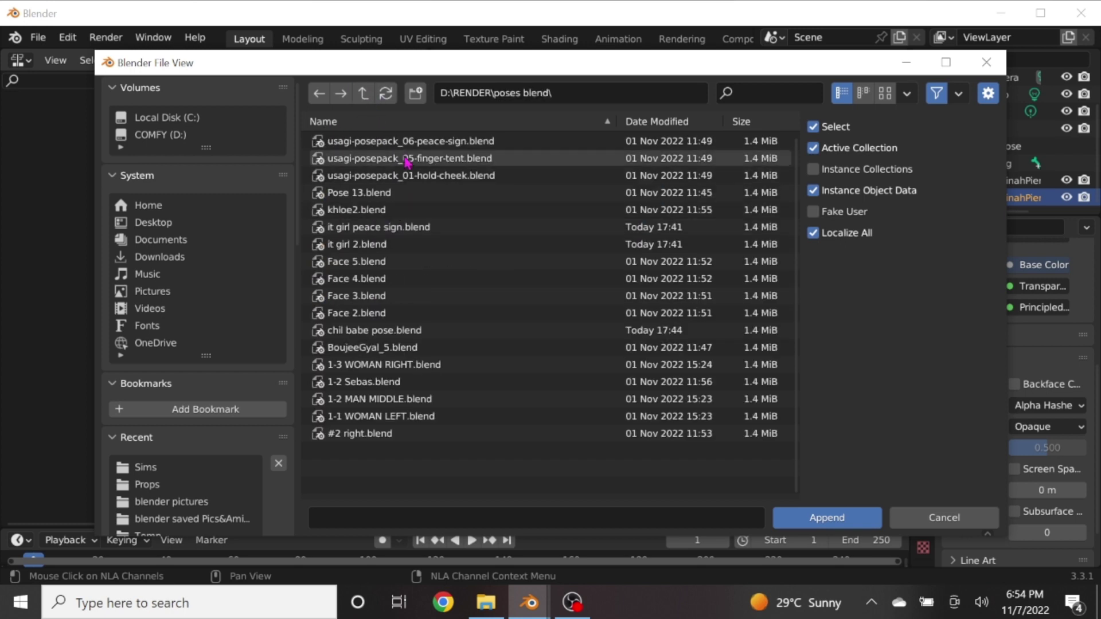
{"action": "left_click", "coordinate": [378, 244]}
{"action": "double_click", "coordinate": [350, 243]}
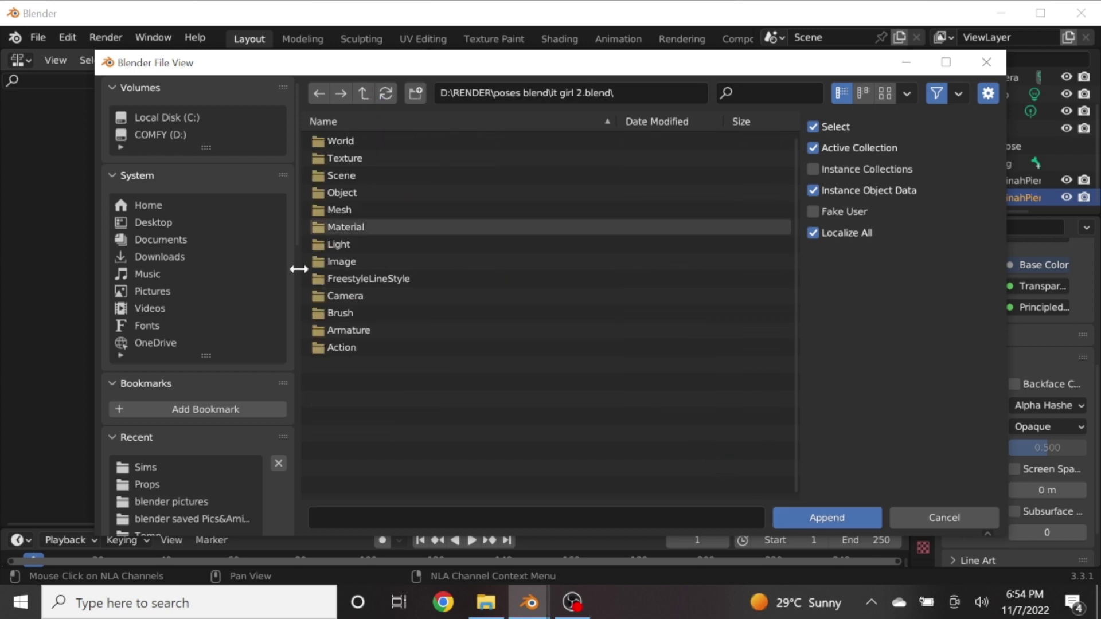
{"action": "double_click", "coordinate": [350, 345]}
{"action": "left_click", "coordinate": [367, 142]}
{"action": "left_click", "coordinate": [827, 518]}
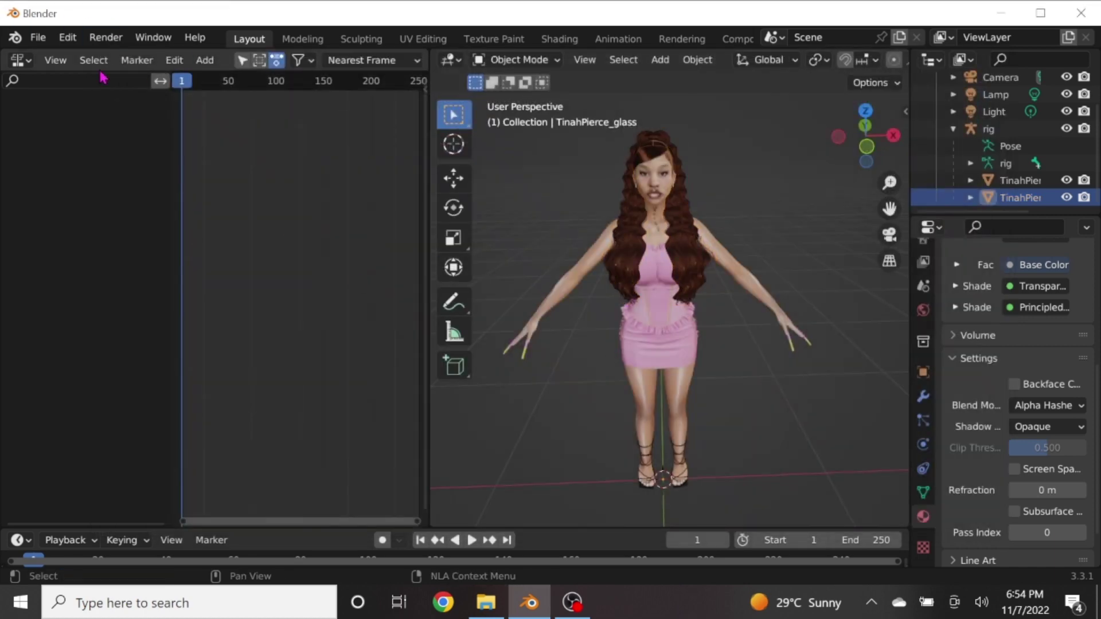
Select the rig and push its current action down into an NLA track
{"action": "left_click", "coordinate": [989, 128]}
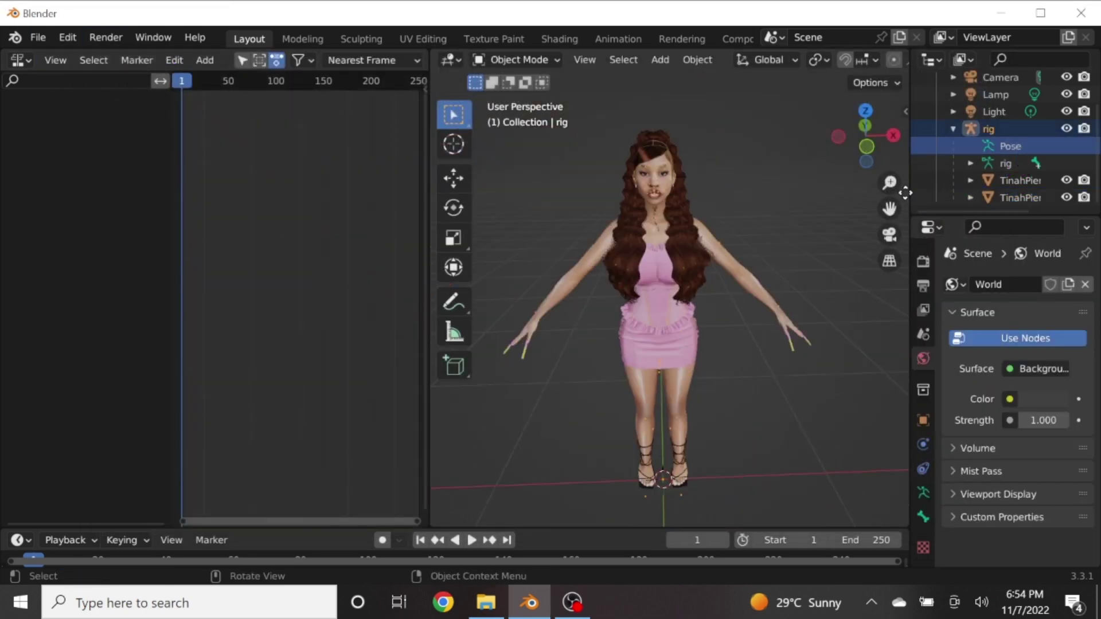
{"action": "scroll", "coordinate": [820, 220], "scroll_direction": "up", "scroll_amount": 3}
{"action": "right_click", "coordinate": [674, 169]}
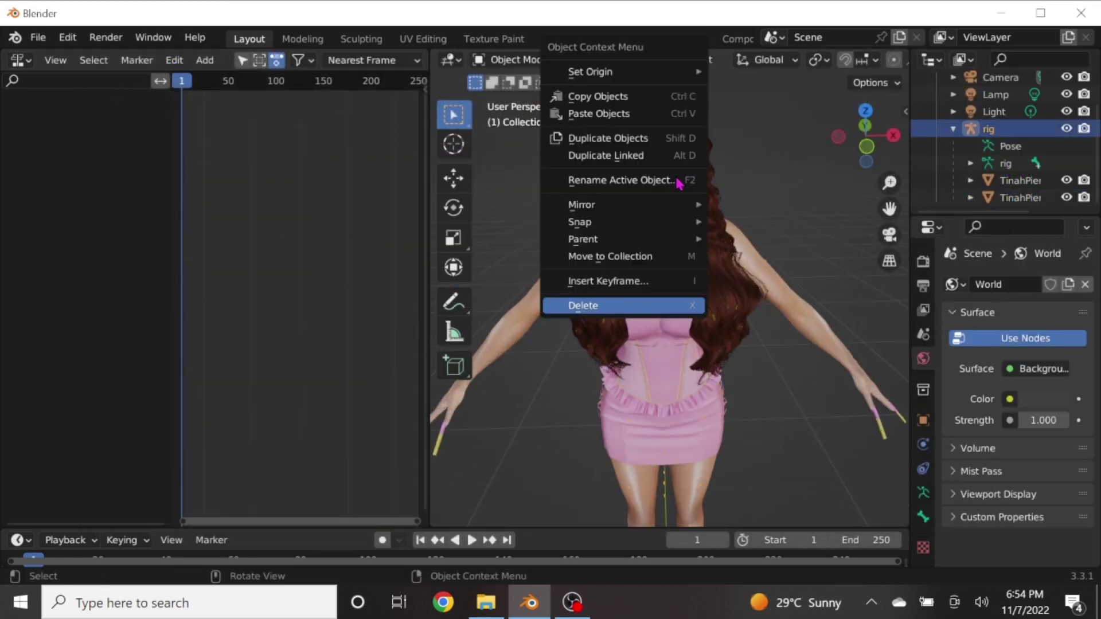
{"action": "left_click", "coordinate": [617, 282]}
{"action": "left_click", "coordinate": [163, 124]}
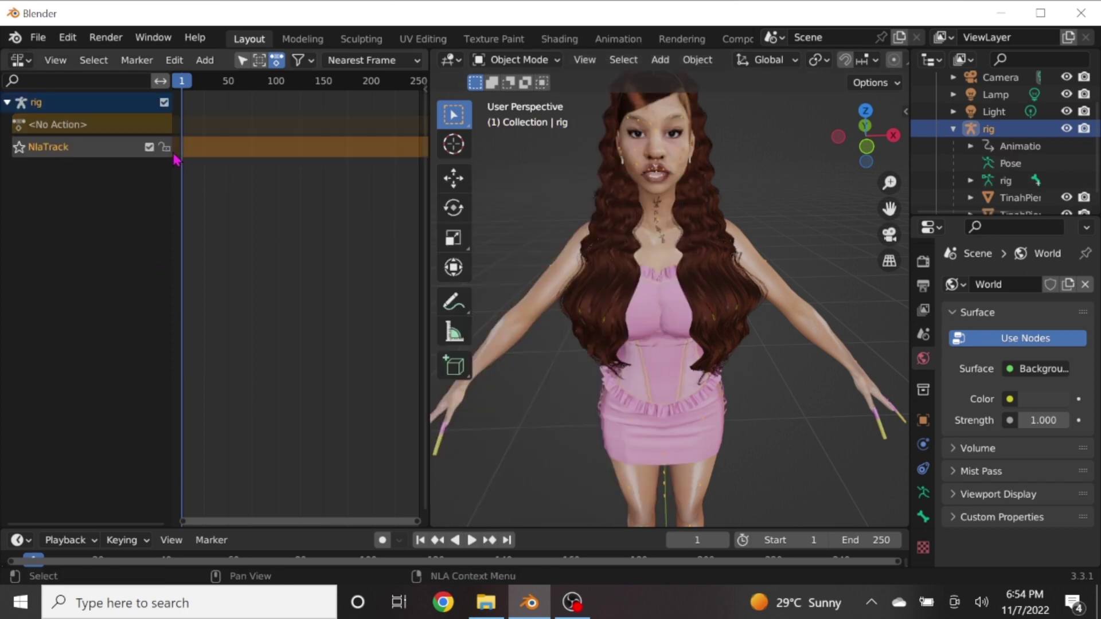
{"action": "mouse_move", "coordinate": [182, 216]}
{"action": "left_mouse_down"}
{"action": "mouse_move", "coordinate": [216, 228]}
{"action": "mouse_move", "coordinate": [241, 262]}
{"action": "mouse_move", "coordinate": [212, 252]}
{"action": "left_mouse_up"}
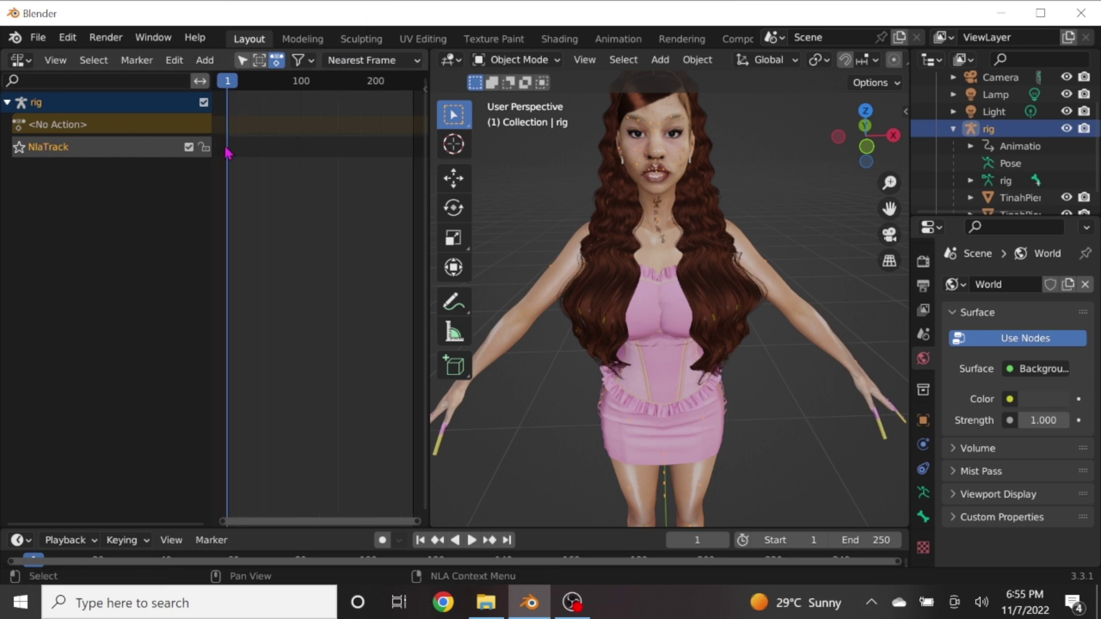
Add the BBYGRL pose as a new action strip on the rig
{"action": "left_click", "coordinate": [205, 60]}
{"action": "left_click", "coordinate": [292, 78]}
{"action": "left_click", "coordinate": [297, 110]}
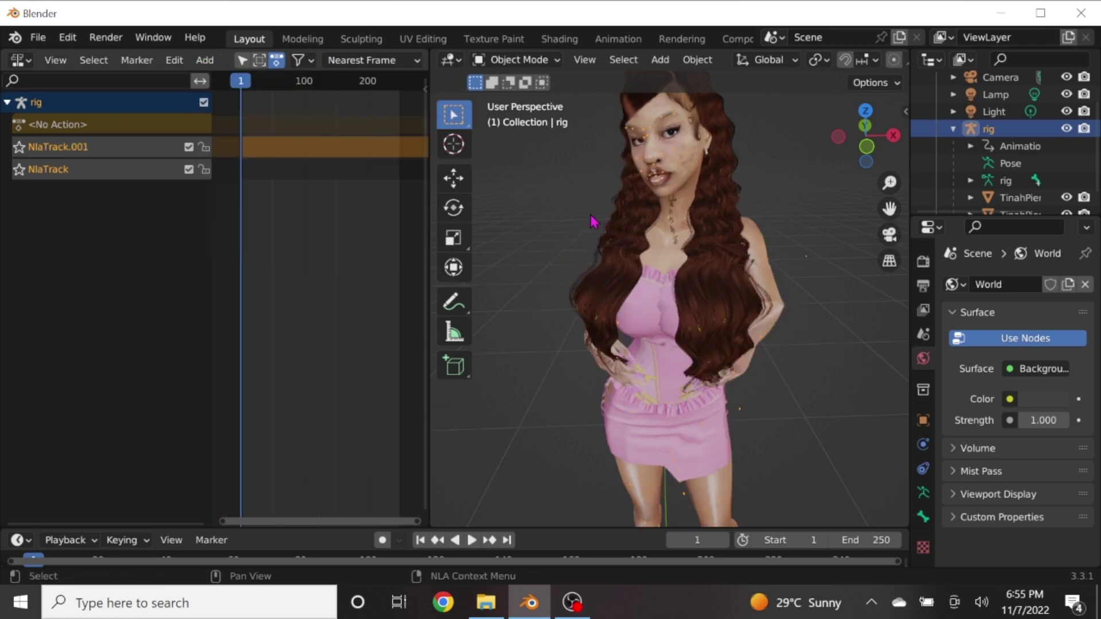
{"action": "scroll", "coordinate": [543, 238], "scroll_direction": "down", "scroll_amount": 3}
{"action": "scroll", "coordinate": [543, 238], "scroll_direction": "down", "scroll_amount": 2}
Restore the left 3D viewport and add a plane scaled up as the floor
{"action": "left_click", "coordinate": [21, 60]}
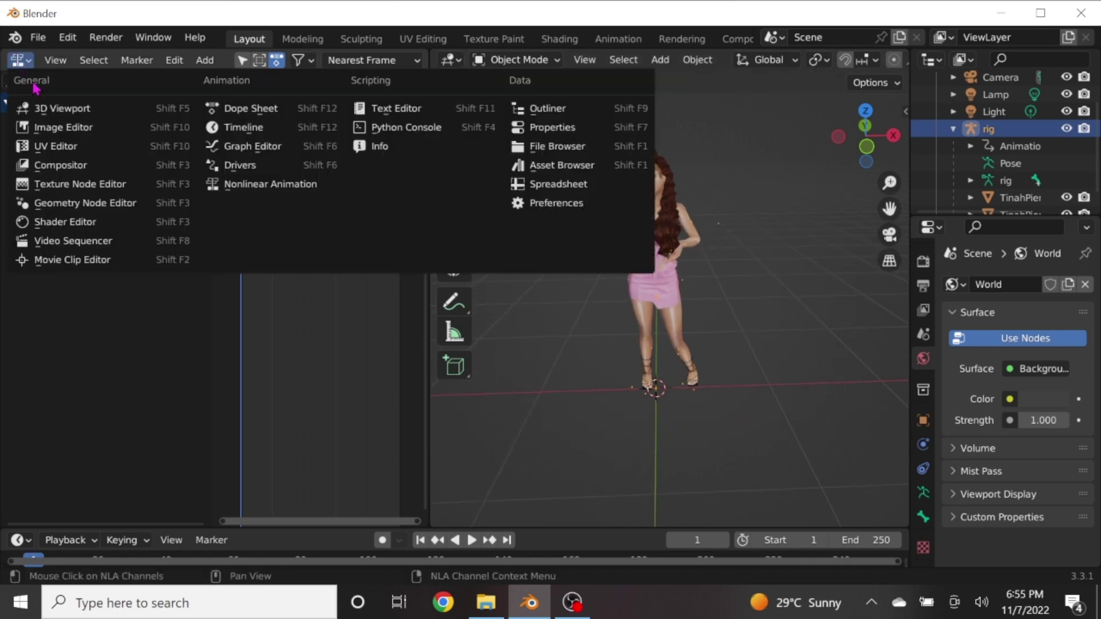
{"action": "left_click", "coordinate": [54, 105]}
{"action": "scroll", "coordinate": [327, 312], "scroll_direction": "up", "scroll_amount": 3}
{"action": "scroll", "coordinate": [409, 208], "scroll_direction": "up", "scroll_amount": 2}
{"action": "scroll", "coordinate": [363, 227], "scroll_direction": "up", "scroll_amount": 2}
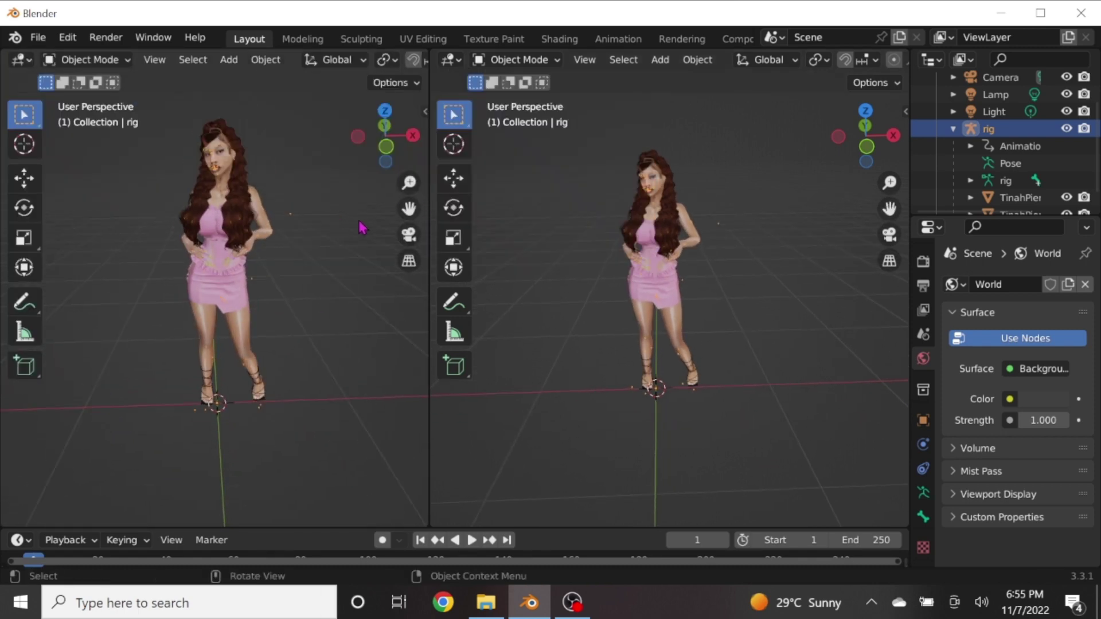
{"action": "key", "text": "shift+a"}
{"action": "left_click", "coordinate": [800, 239]}
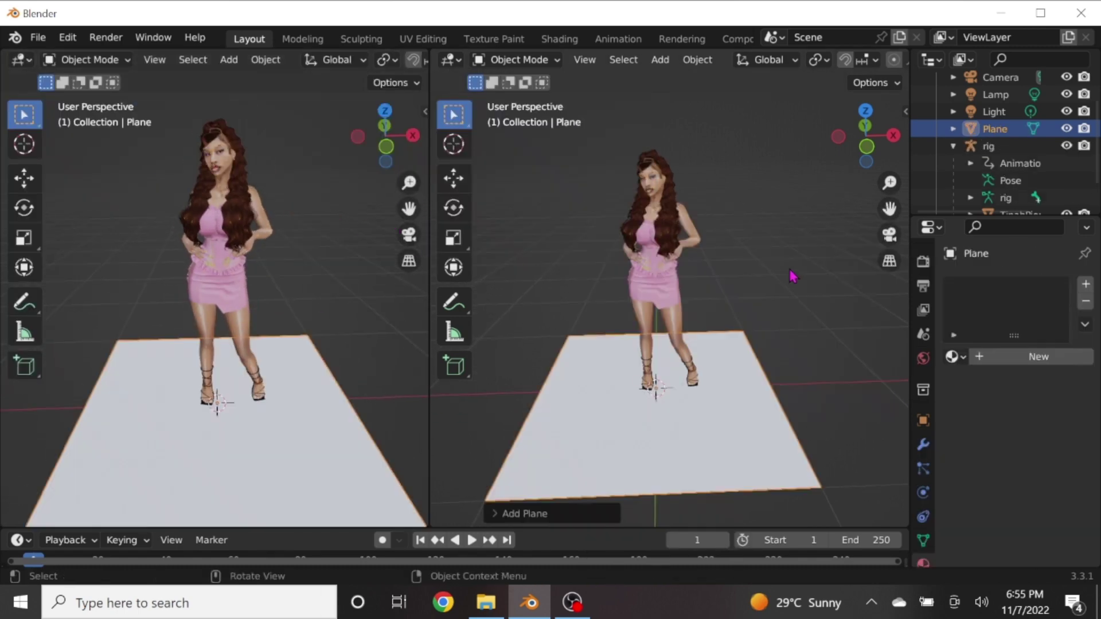
{"action": "scroll", "coordinate": [591, 292], "scroll_direction": "down", "scroll_amount": 3}
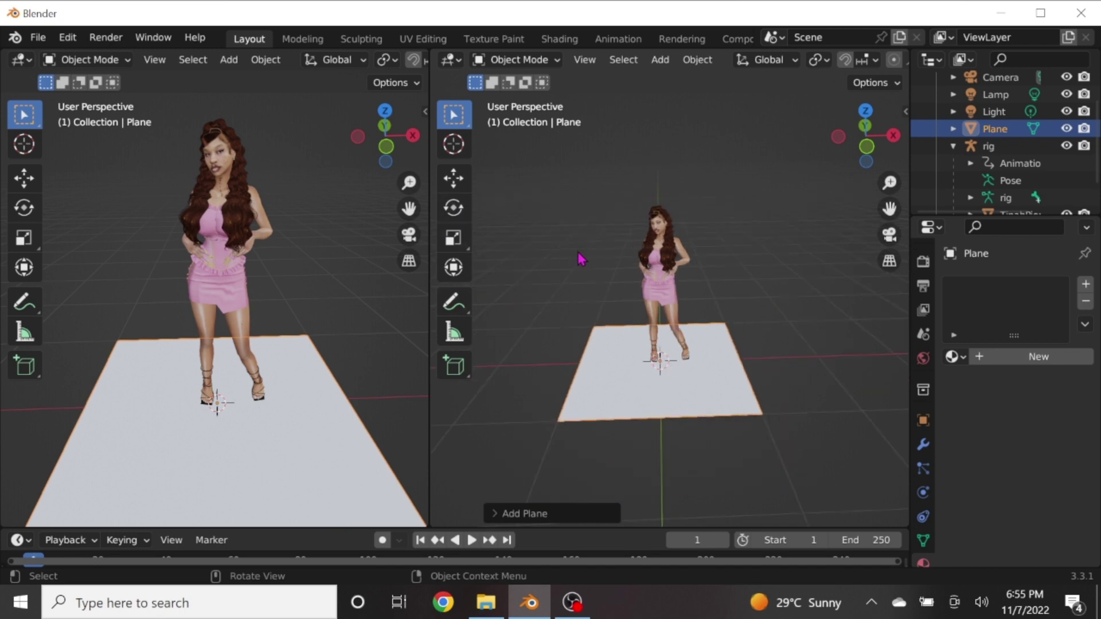
{"action": "key", "text": "s"}
{"action": "left_click", "coordinate": [533, 290]}
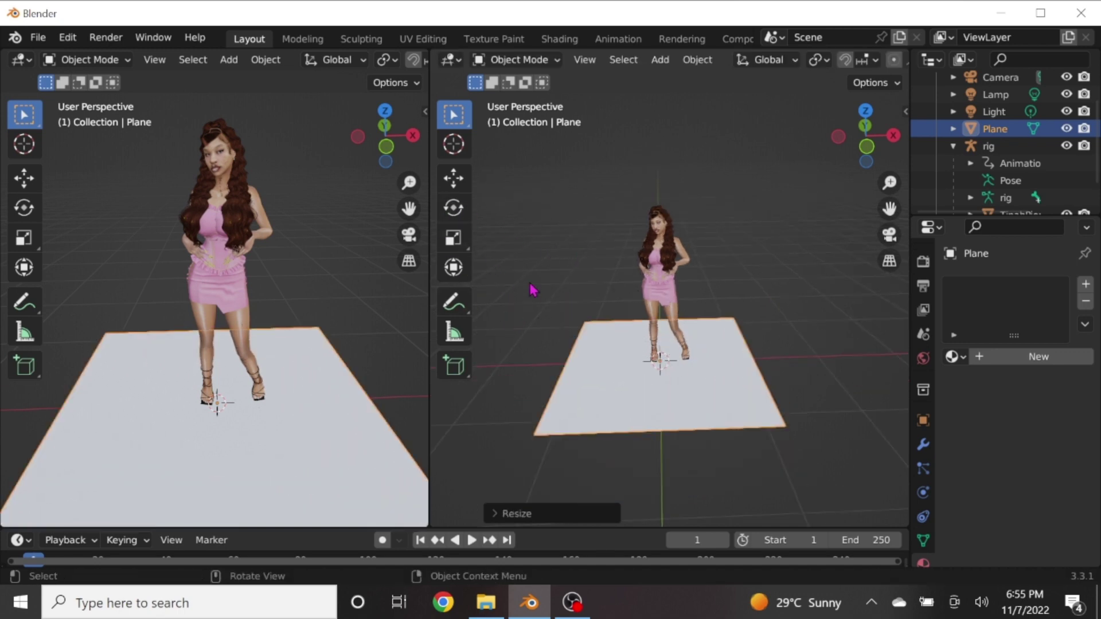
Add a second plane, lift it and rotate it upright on X as a wall
{"action": "key", "text": "shift+a"}
{"action": "left_click", "coordinate": [799, 235]}
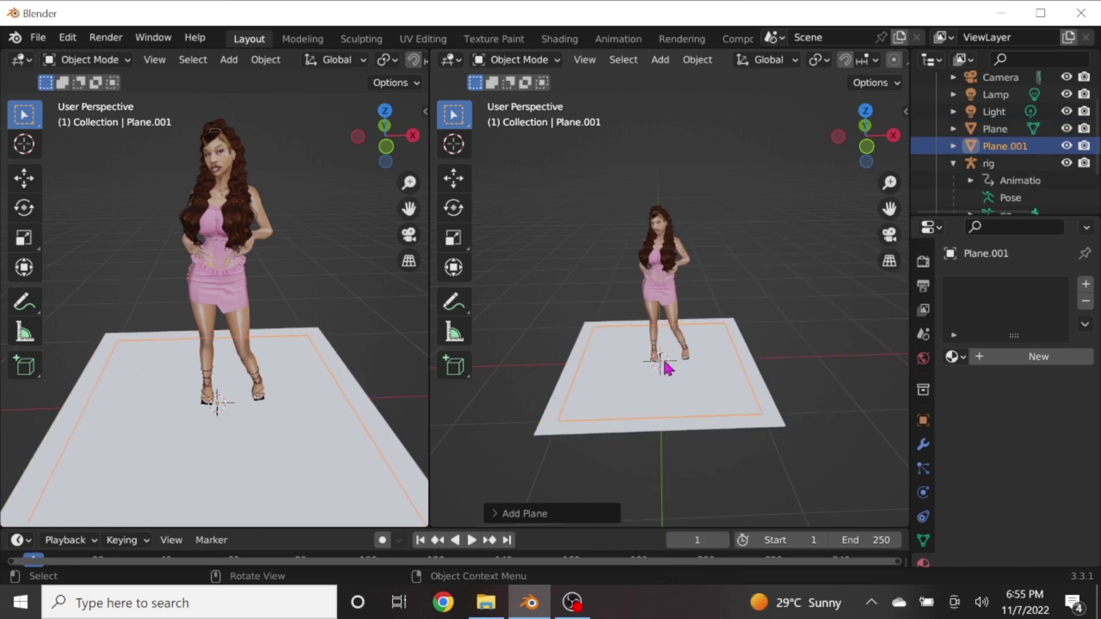
{"action": "left_click", "coordinate": [453, 178]}
{"action": "mouse_move", "coordinate": [660, 360]}
{"action": "left_mouse_down"}
{"action": "mouse_move", "coordinate": [640, 295]}
{"action": "mouse_move", "coordinate": [516, 199]}
{"action": "mouse_move", "coordinate": [482, 278]}
{"action": "mouse_move", "coordinate": [504, 284]}
{"action": "left_mouse_up"}
{"action": "left_click", "coordinate": [453, 208]}
{"action": "left_click_drag", "start_coordinate": [618, 215], "coordinate": [610, 257]}
{"action": "mouse_move", "coordinate": [659, 289]}
{"action": "left_mouse_down"}
{"action": "mouse_move", "coordinate": [633, 245]}
{"action": "mouse_move", "coordinate": [575, 219]}
{"action": "mouse_move", "coordinate": [591, 177]}
{"action": "mouse_move", "coordinate": [721, 397]}
{"action": "left_mouse_up"}
{"action": "middle_click_drag", "start_coordinate": [721, 397], "coordinate": [573, 322]}
Slide the wall along X, scale it into a large backdrop and give it a new material
{"action": "left_click", "coordinate": [453, 178]}
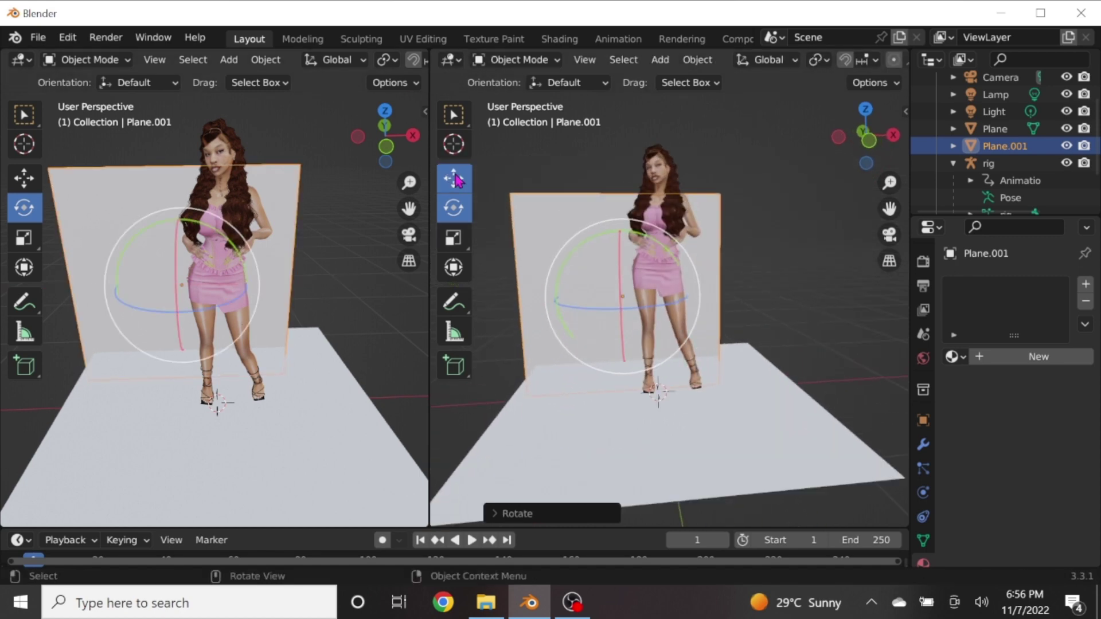
{"action": "left_click_drag", "start_coordinate": [683, 296], "coordinate": [734, 295]}
{"action": "key", "text": "s"}
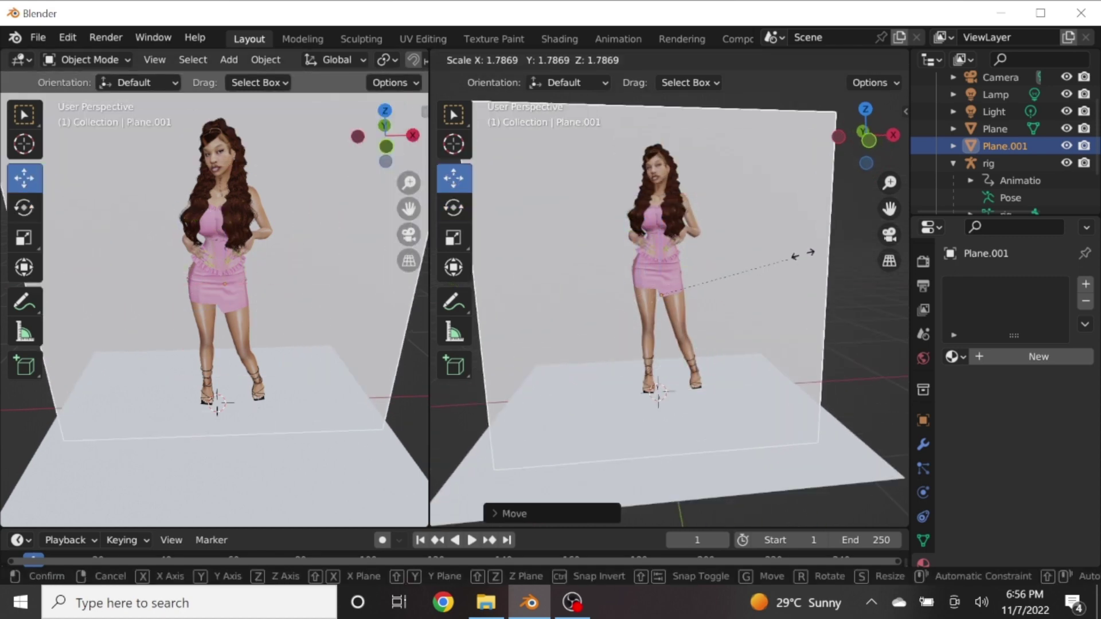
{"action": "left_click", "coordinate": [790, 200]}
{"action": "left_click", "coordinate": [1035, 357]}
Delete the old Lamp, Camera and Light objects from the Outliner
{"action": "left_click", "coordinate": [1043, 537]}
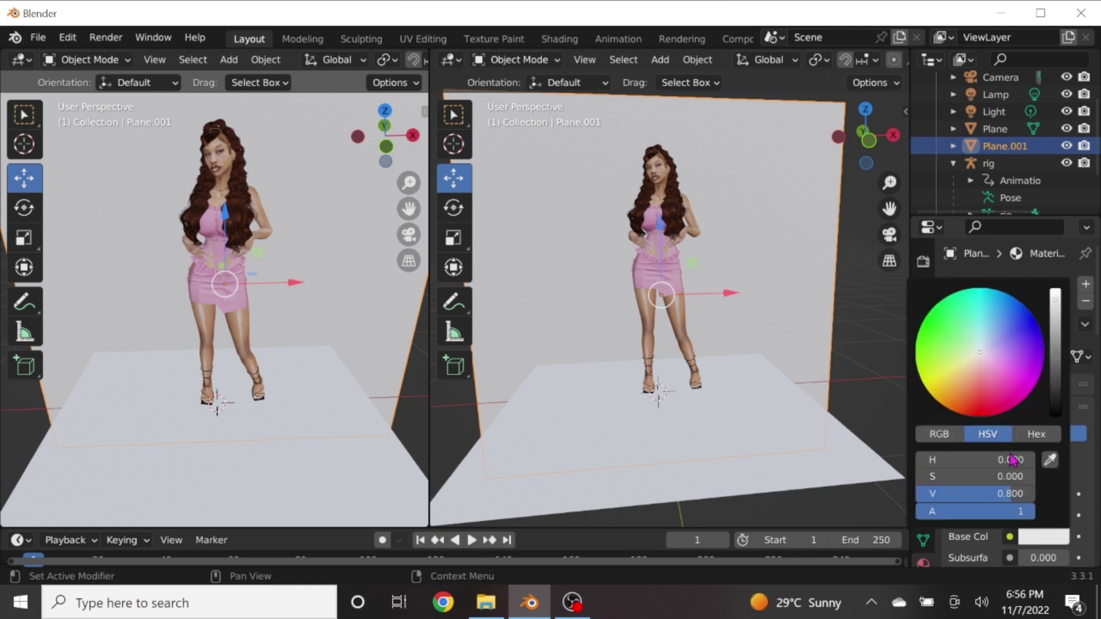
{"action": "left_click", "coordinate": [996, 94]}
{"action": "right_click", "coordinate": [996, 94]}
{"action": "left_click", "coordinate": [998, 76]}
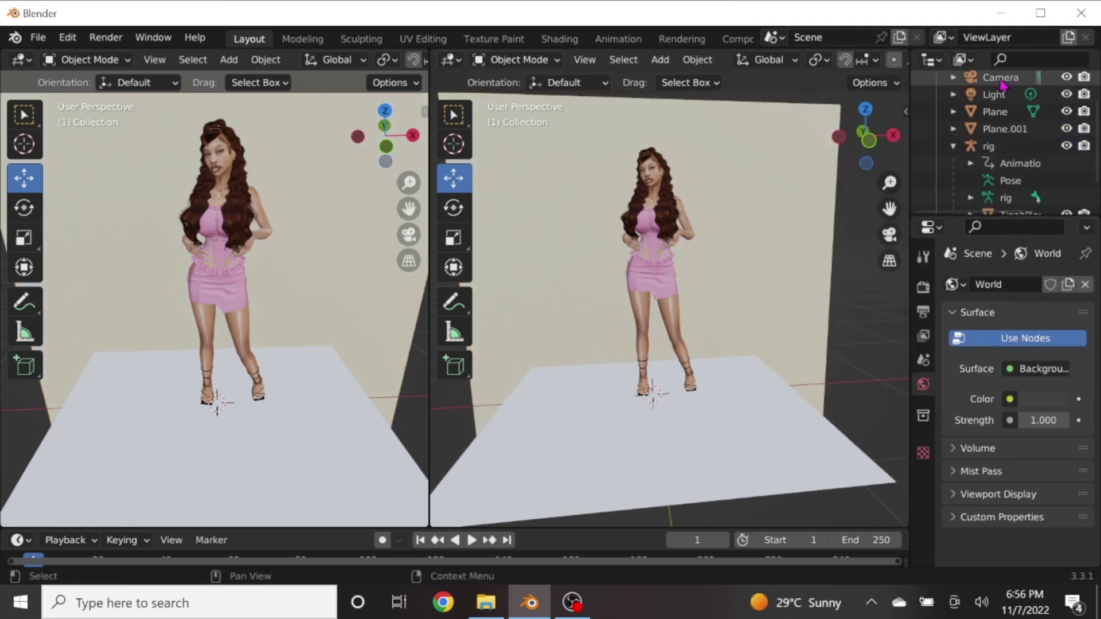
{"action": "right_click", "coordinate": [998, 77]}
{"action": "left_click", "coordinate": [917, 114]}
{"action": "left_click", "coordinate": [998, 76]}
{"action": "right_click", "coordinate": [998, 77]}
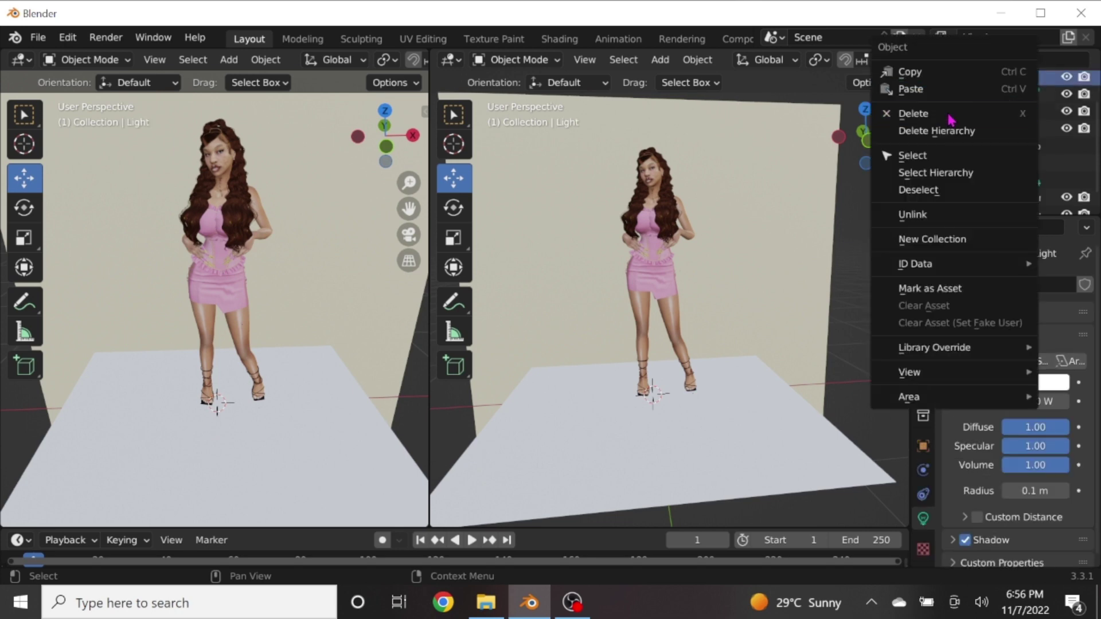
{"action": "left_click", "coordinate": [949, 114]}
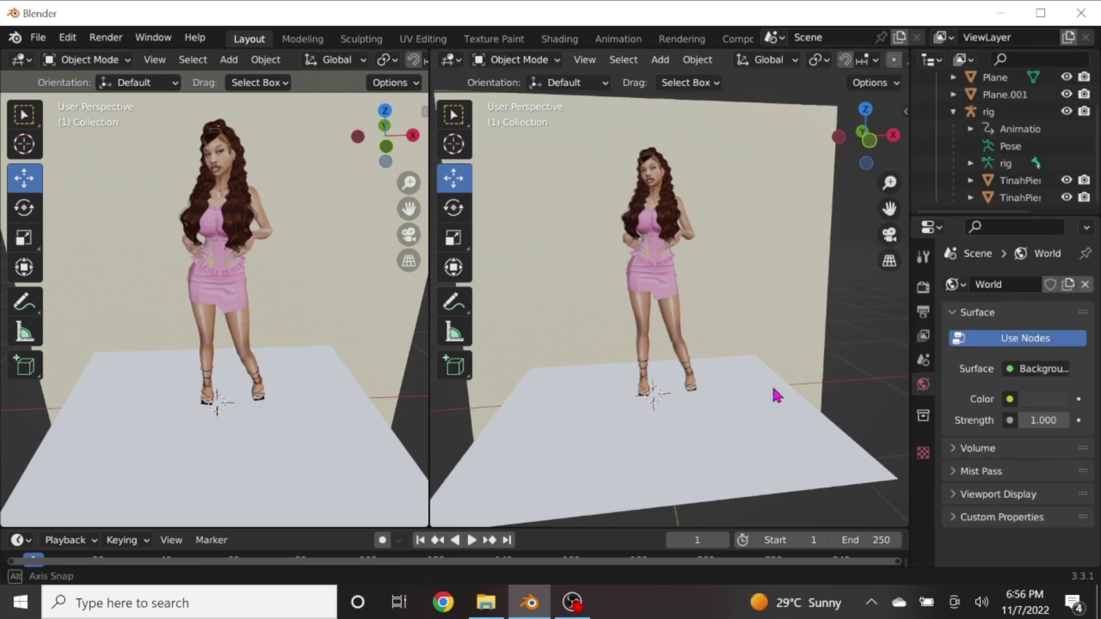
Give the floor plane a new material with a pale mint base colour
{"action": "scroll", "coordinate": [890, 218], "scroll_direction": "up", "scroll_amount": 3}
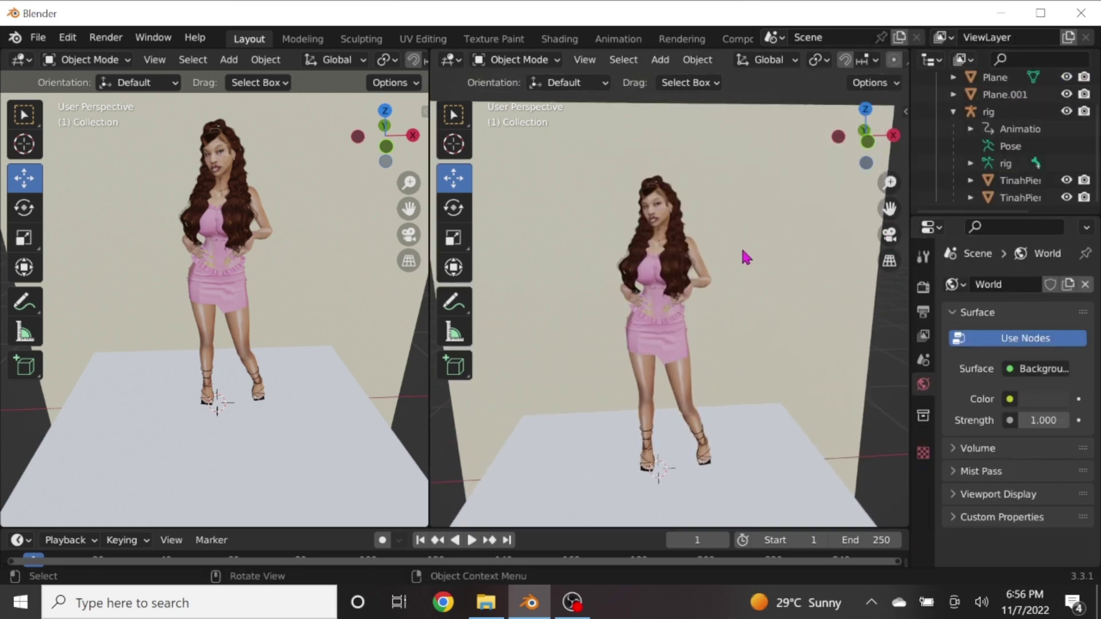
{"action": "scroll", "coordinate": [817, 254], "scroll_direction": "down", "scroll_amount": 2}
{"action": "left_click", "coordinate": [995, 77]}
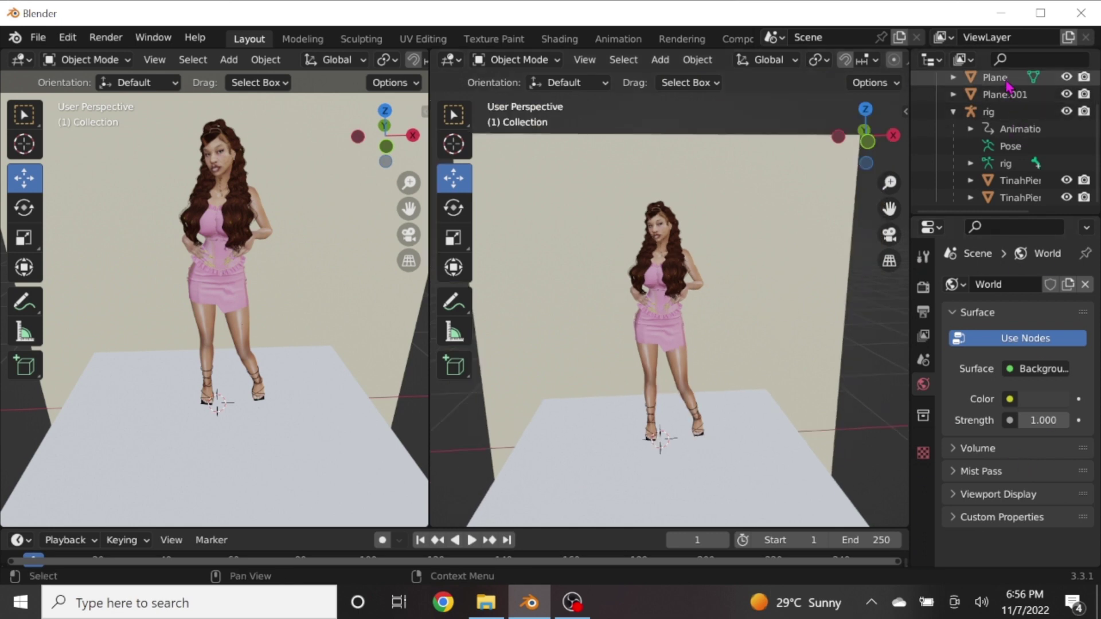
{"action": "left_click", "coordinate": [923, 559]}
{"action": "left_click", "coordinate": [1018, 360]}
{"action": "left_click", "coordinate": [1035, 536]}
{"action": "mouse_move", "coordinate": [992, 377]}
{"action": "left_mouse_down"}
{"action": "mouse_move", "coordinate": [990, 343]}
{"action": "mouse_move", "coordinate": [968, 348]}
{"action": "left_mouse_up"}
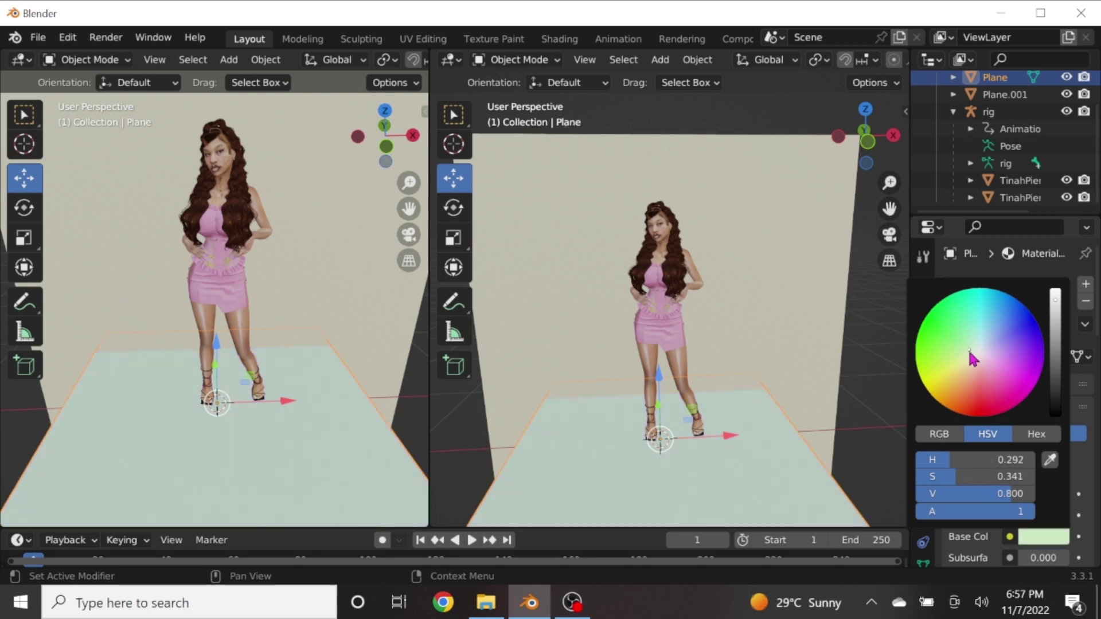
{"action": "left_click", "coordinate": [1005, 94]}
Tint the backdrop's Material.001 base colour a pale lavender-grey
{"action": "left_click", "coordinate": [1044, 536]}
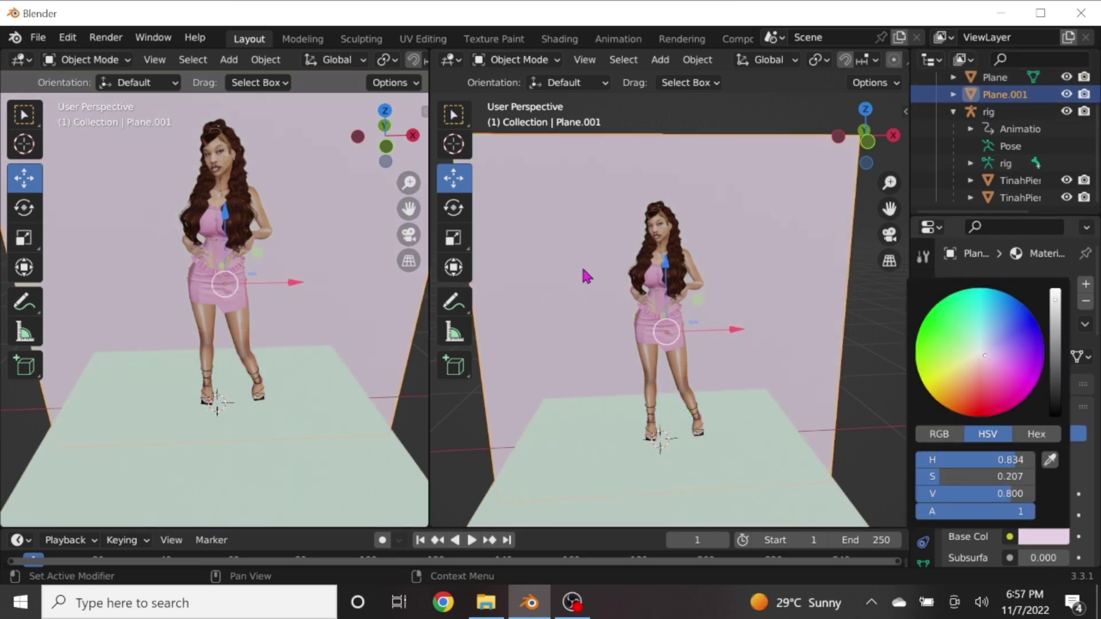
{"action": "left_click", "coordinate": [1044, 536]}
{"action": "mouse_move", "coordinate": [941, 360]}
{"action": "left_mouse_down"}
{"action": "mouse_move", "coordinate": [1002, 372]}
{"action": "mouse_move", "coordinate": [986, 344]}
{"action": "left_mouse_up"}
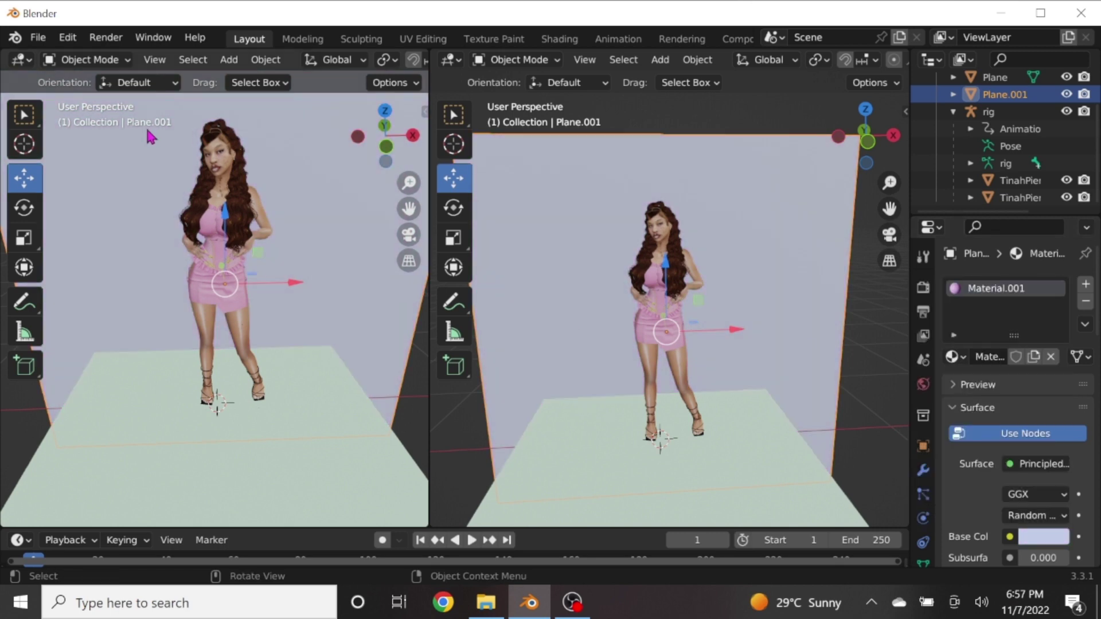
{"action": "left_click", "coordinate": [22, 59]}
{"action": "key", "text": "shift+a"}
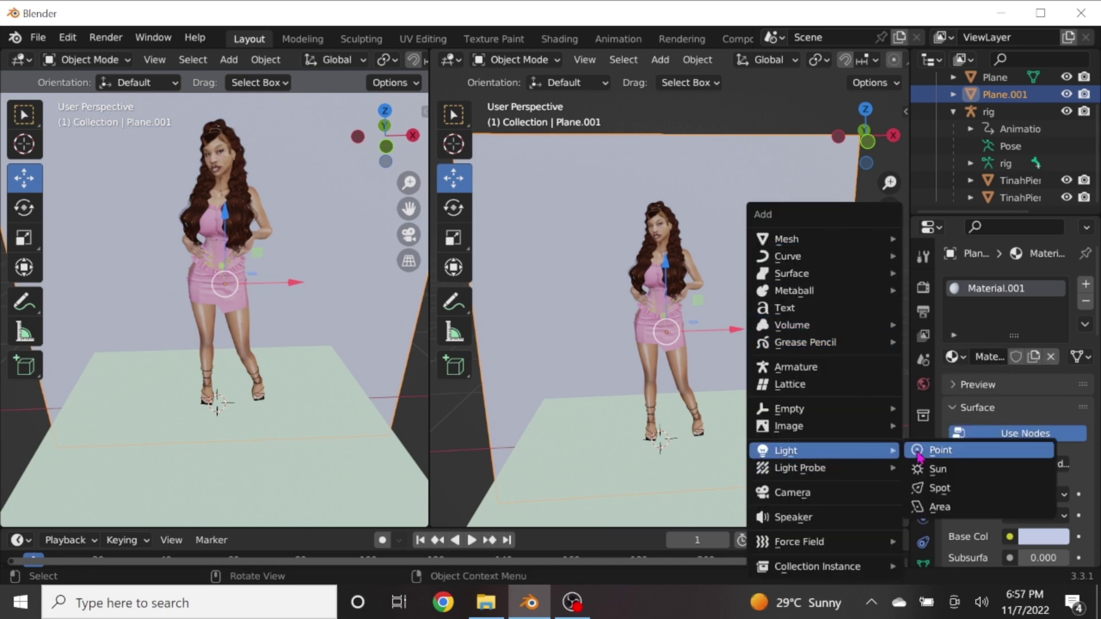
Add a 50 W point light and raise it beside the character's head
{"action": "left_click", "coordinate": [939, 452]}
{"action": "middle_click_drag", "start_coordinate": [682, 492], "coordinate": [697, 436]}
{"action": "left_click", "coordinate": [699, 435]}
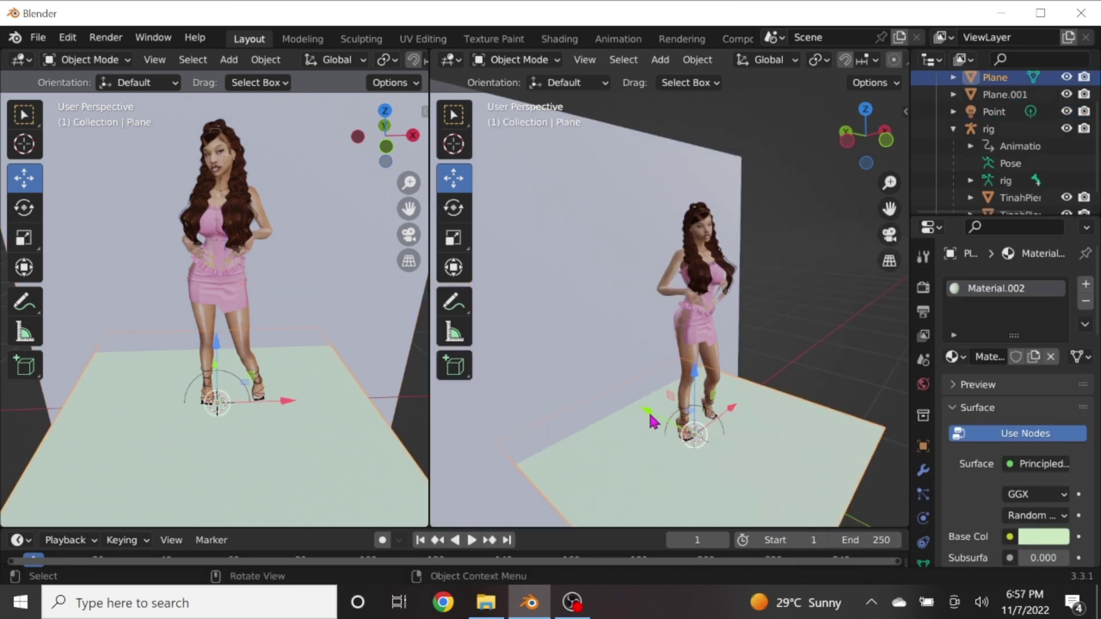
{"action": "left_click_drag", "start_coordinate": [653, 422], "coordinate": [660, 425]}
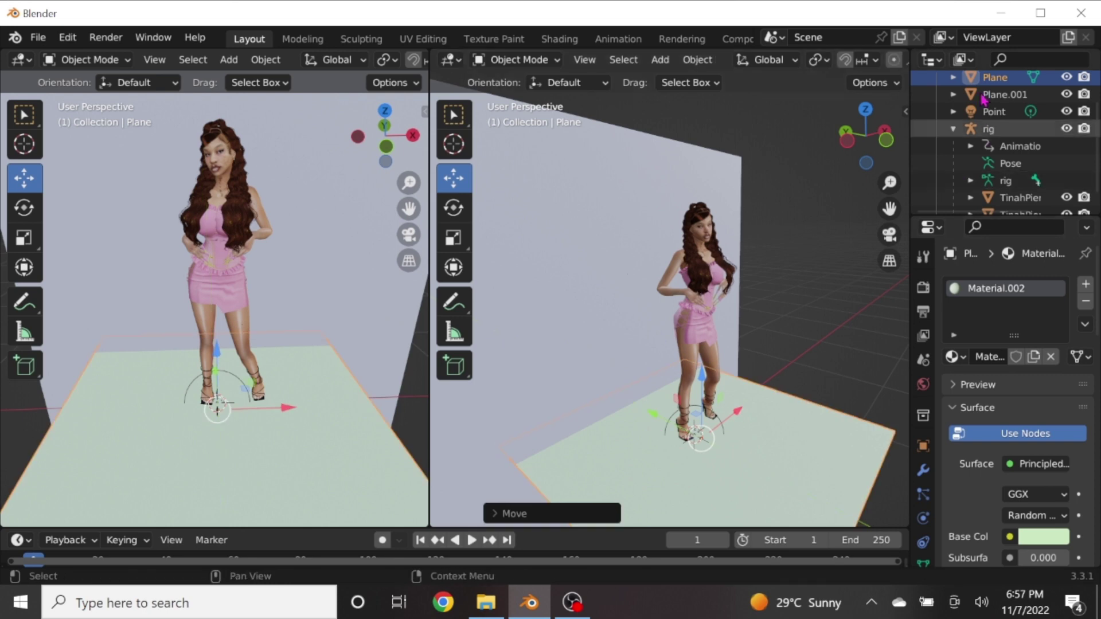
{"action": "left_click", "coordinate": [994, 112]}
{"action": "left_click_drag", "start_coordinate": [701, 438], "coordinate": [744, 457]}
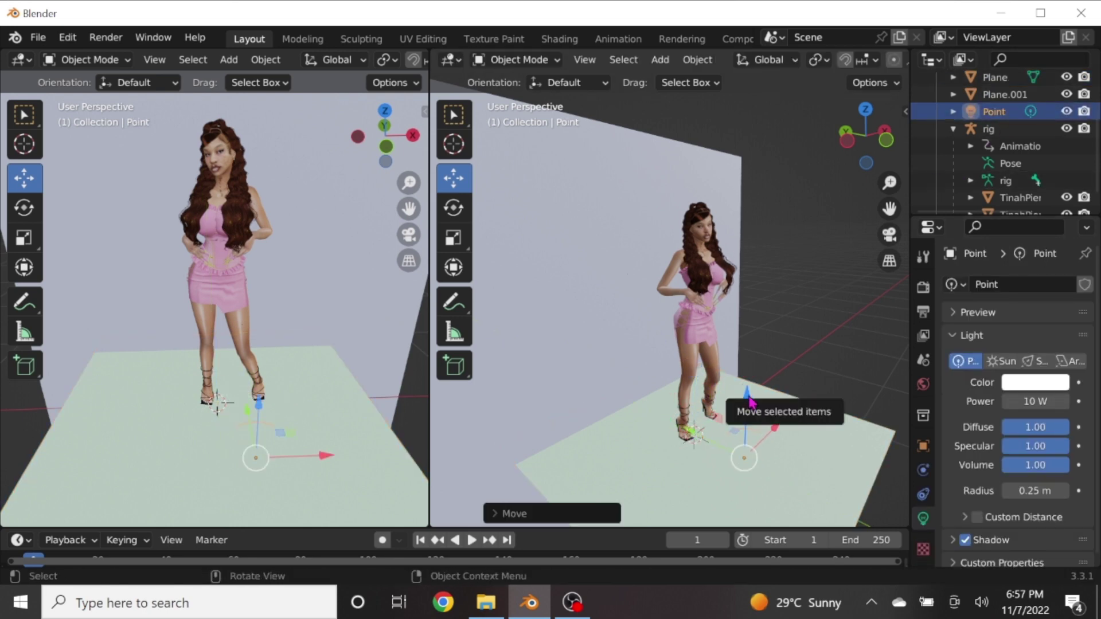
{"action": "left_click_drag", "start_coordinate": [750, 401], "coordinate": [777, 452]}
{"action": "middle_click_drag", "start_coordinate": [776, 452], "coordinate": [730, 246]}
{"action": "left_click_drag", "start_coordinate": [730, 246], "coordinate": [658, 228]}
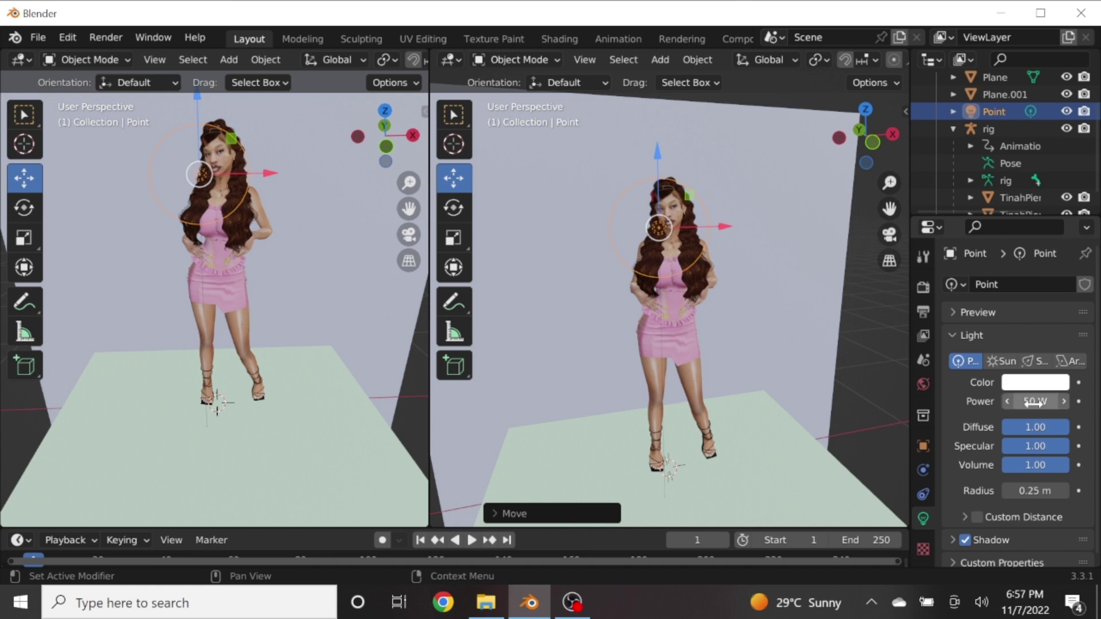
Add a 1.23 m area light, place it right of the figure and angle it toward her
{"action": "key", "text": "shift+a"}
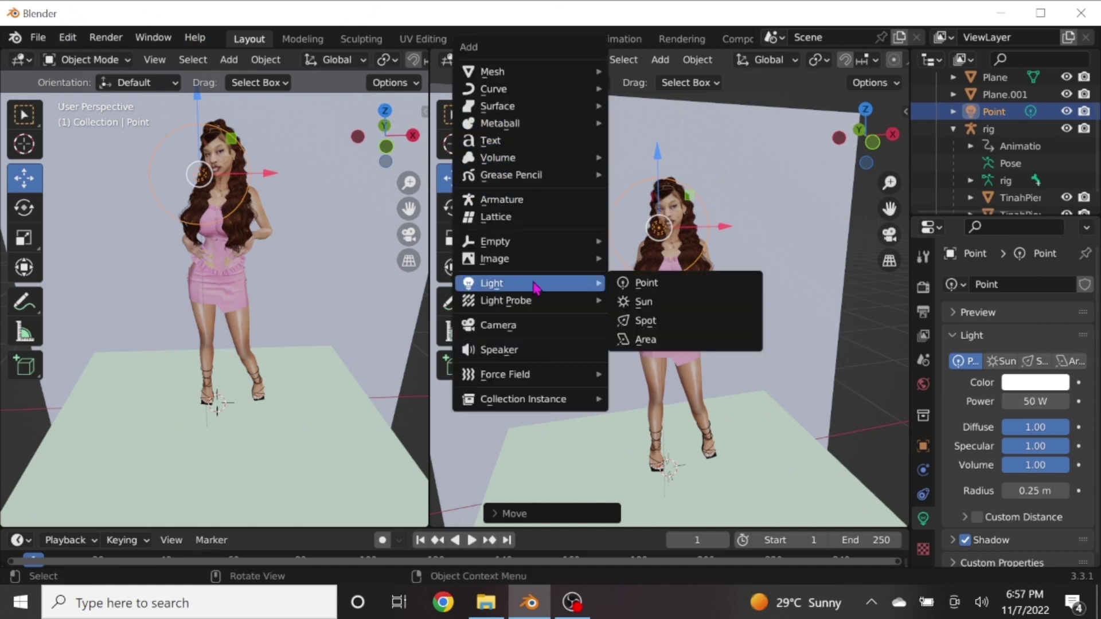
{"action": "left_click", "coordinate": [645, 340]}
{"action": "scroll", "coordinate": [680, 422], "scroll_direction": "down", "scroll_amount": 2}
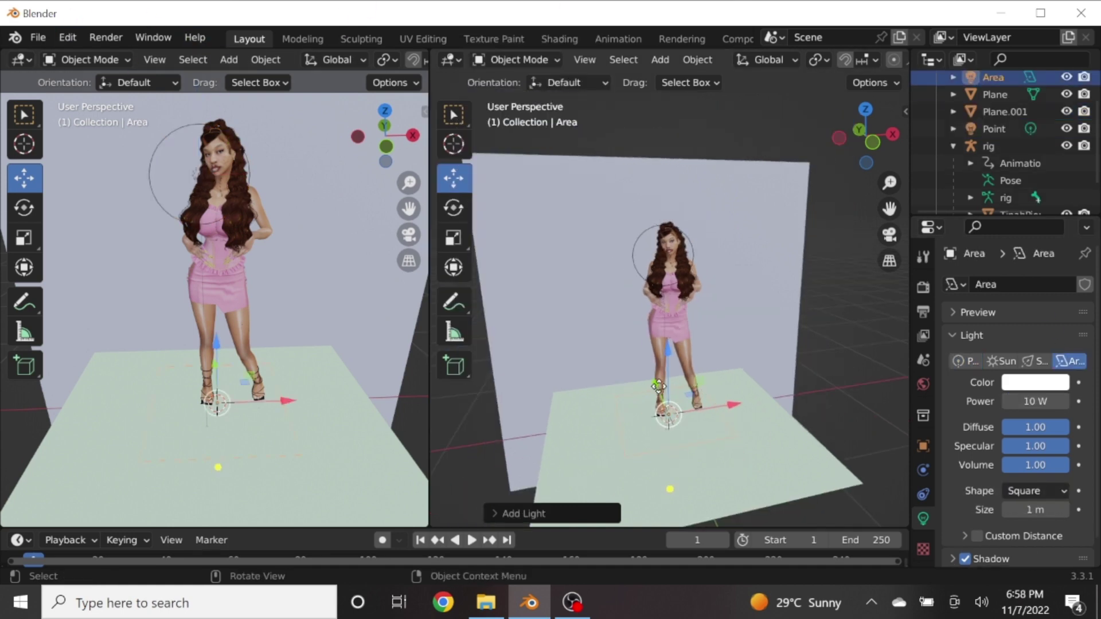
{"action": "left_click_drag", "start_coordinate": [658, 387], "coordinate": [700, 436]}
{"action": "mouse_move", "coordinate": [710, 321]}
{"action": "left_mouse_down"}
{"action": "mouse_move", "coordinate": [711, 228]}
{"action": "mouse_move", "coordinate": [739, 247]}
{"action": "left_mouse_up"}
{"action": "key", "text": "shift+space"}
{"action": "key", "text": "r"}
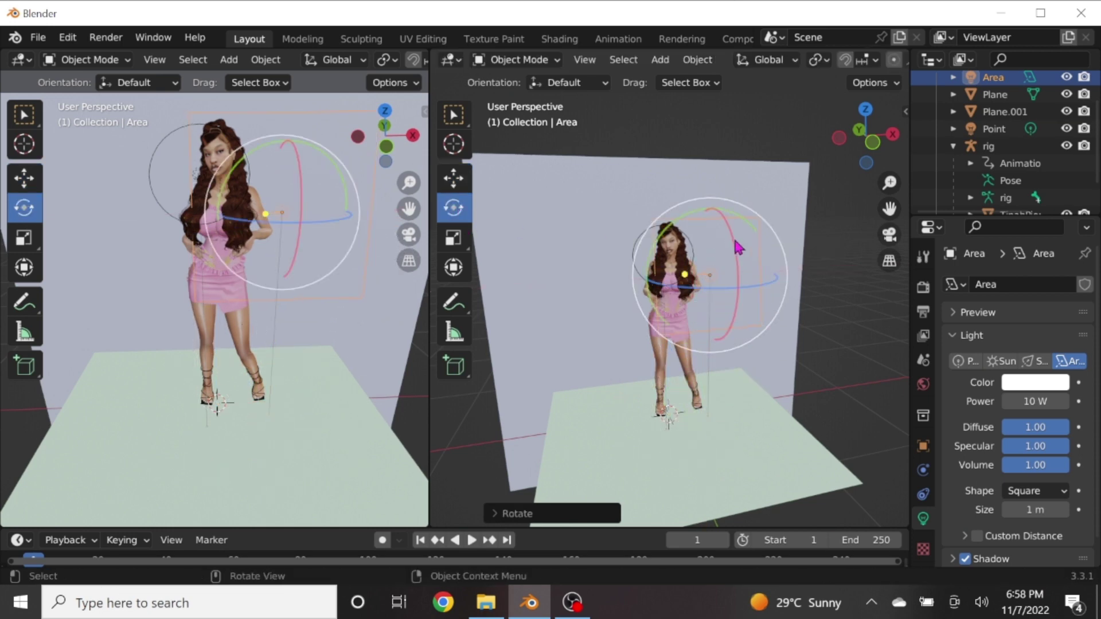
{"action": "key", "text": "g"}
{"action": "left_click", "coordinate": [763, 296]}
{"action": "middle_click_drag", "start_coordinate": [763, 295], "coordinate": [801, 281]}
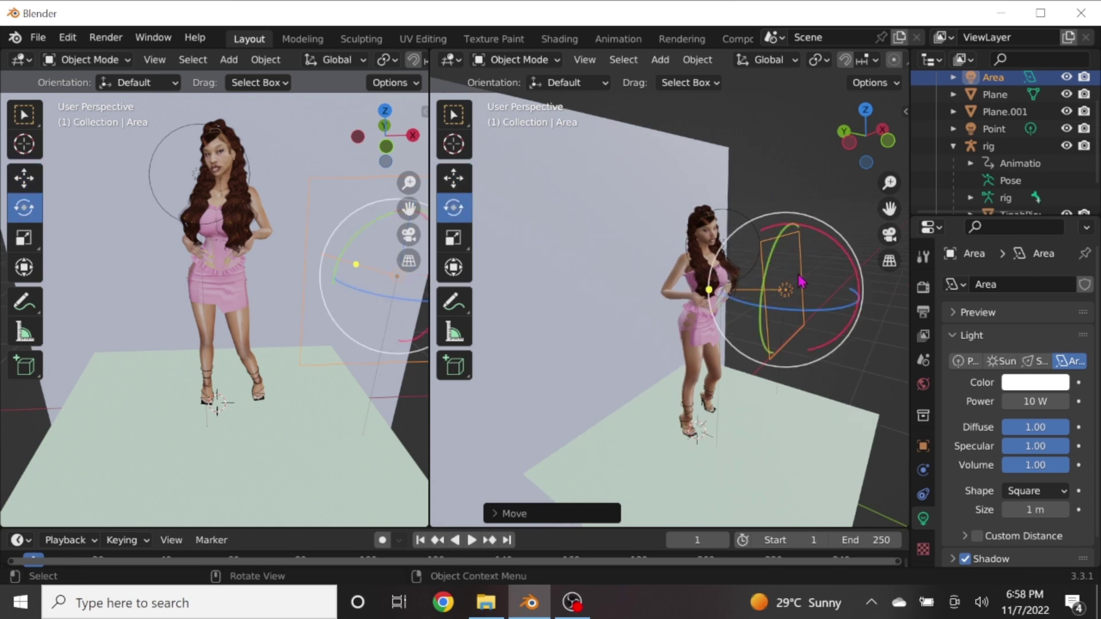
{"action": "key", "text": "r"}
{"action": "key", "text": "r"}
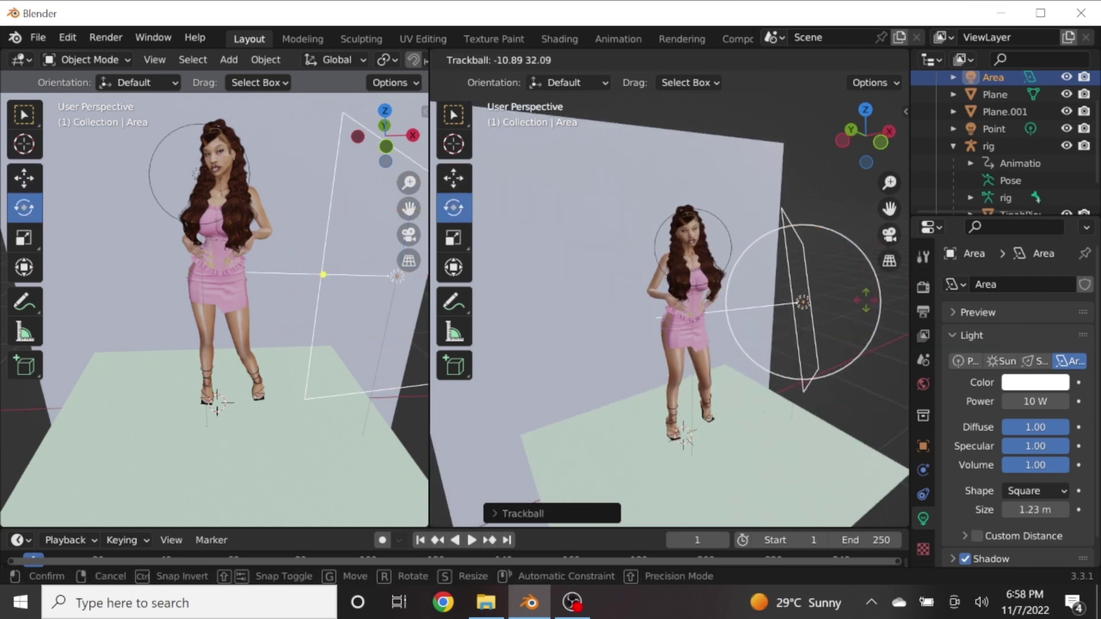
{"action": "left_click", "coordinate": [281, 204]}
{"action": "key", "text": "shift+a"}
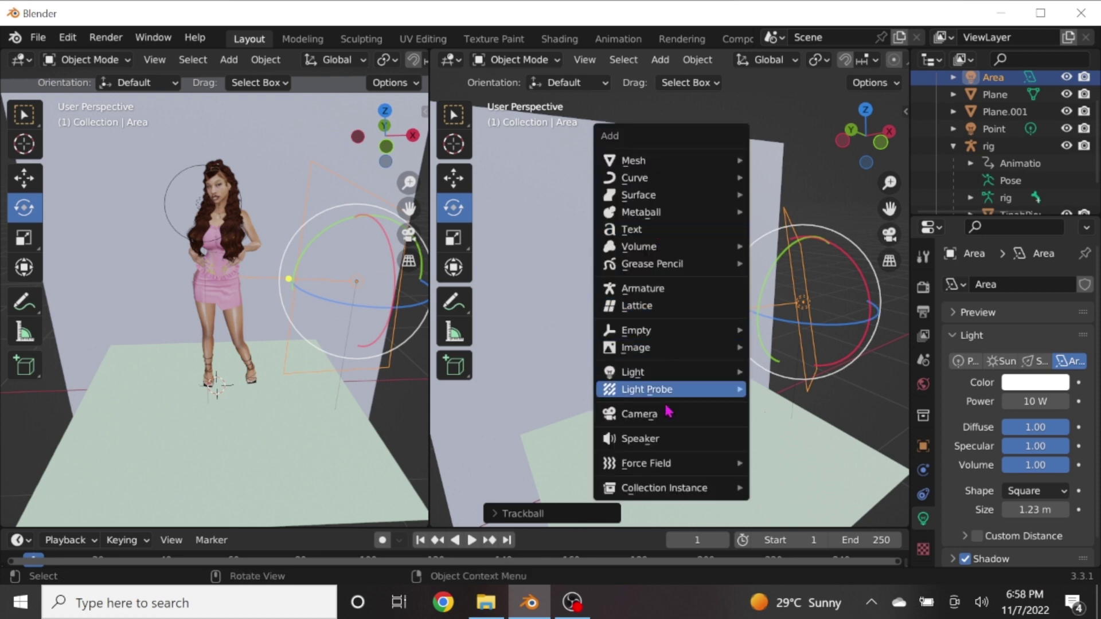
Add a new camera and move it up into place beside the character
{"action": "left_click", "coordinate": [639, 414]}
{"action": "left_click", "coordinate": [454, 179]}
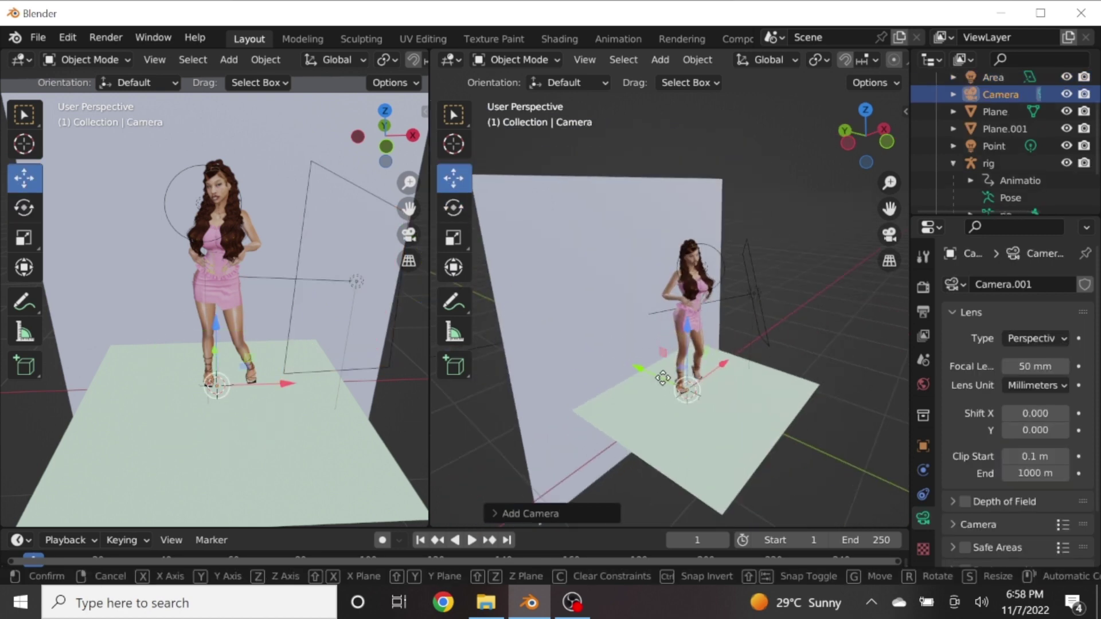
{"action": "key", "text": "g"}
{"action": "left_click", "coordinate": [763, 413]}
{"action": "key", "text": "g"}
{"action": "key", "text": "z"}
{"action": "left_click", "coordinate": [797, 429]}
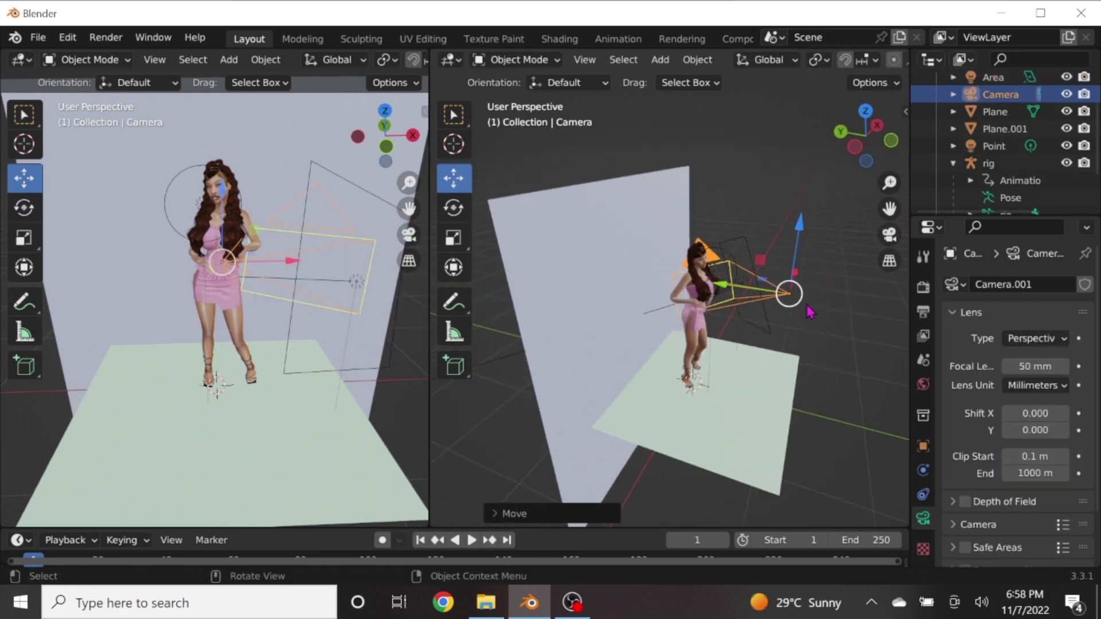
{"action": "key", "text": "g"}
{"action": "left_click", "coordinate": [850, 373]}
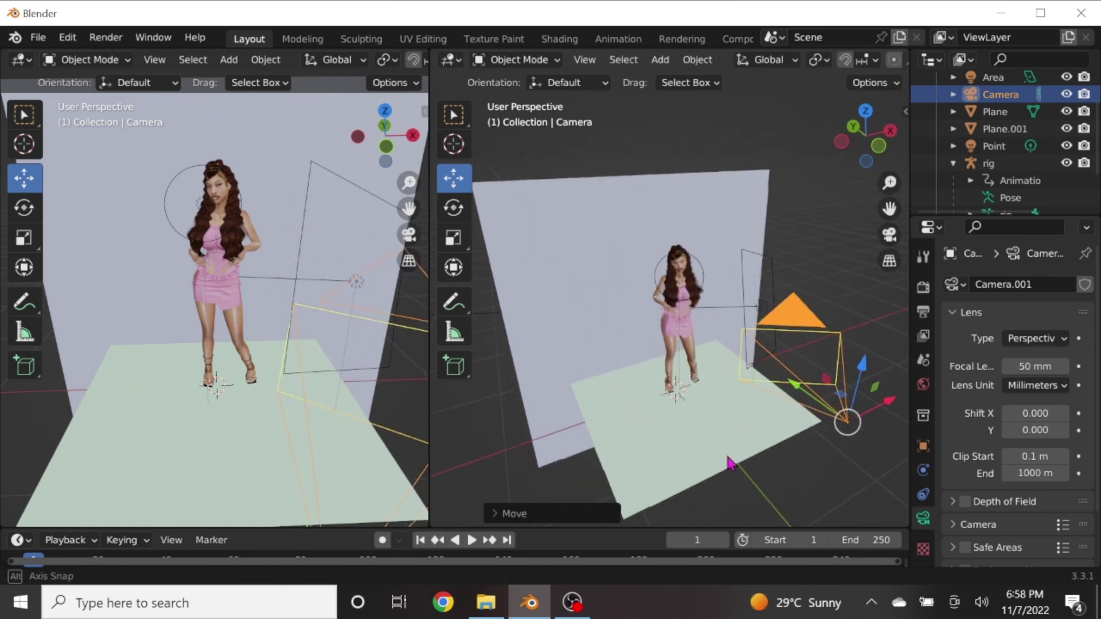
{"action": "middle_click_drag", "start_coordinate": [730, 459], "coordinate": [631, 453]}
{"action": "key", "text": "g"}
Tilt and aim the camera toward the posed figure
{"action": "left_click", "coordinate": [463, 378]}
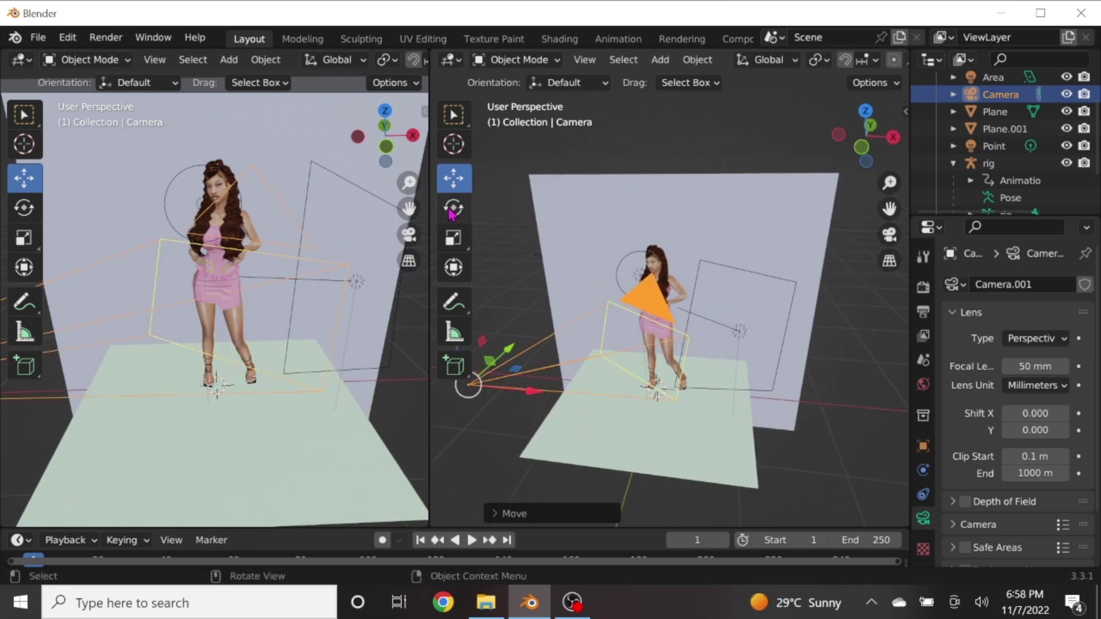
{"action": "middle_click_drag", "start_coordinate": [659, 344], "coordinate": [574, 345]}
{"action": "left_click", "coordinate": [453, 208]}
{"action": "left_click_drag", "start_coordinate": [829, 248], "coordinate": [838, 261]}
{"action": "left_click_drag", "start_coordinate": [805, 315], "coordinate": [802, 330]}
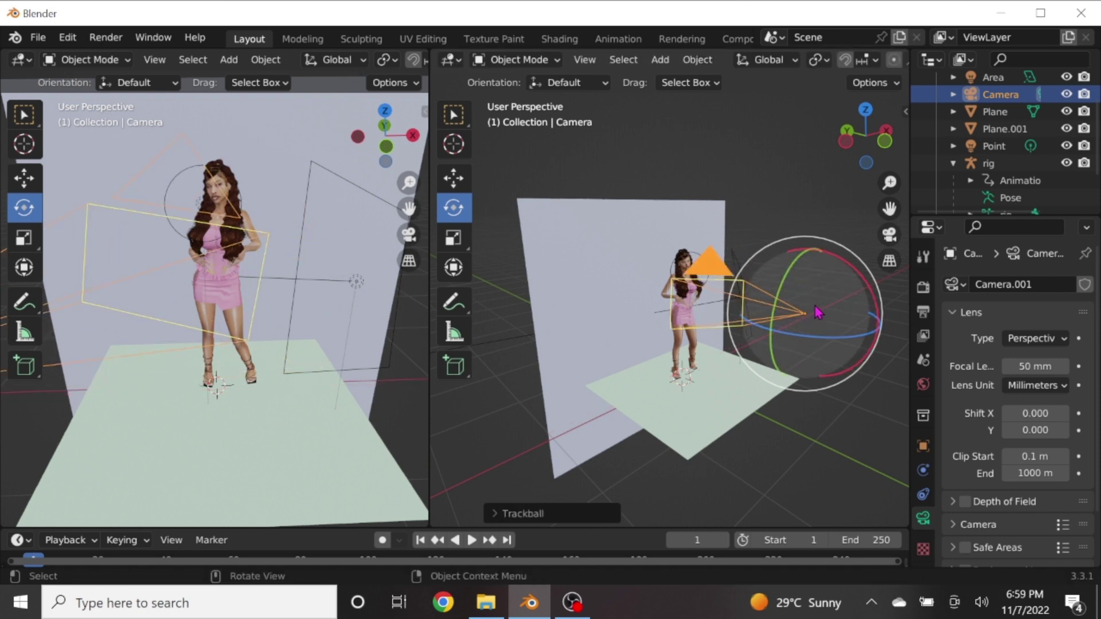
{"action": "left_click", "coordinate": [454, 179]}
{"action": "middle_click_drag", "start_coordinate": [631, 344], "coordinate": [684, 347]}
{"action": "mouse_move", "coordinate": [684, 347]}
{"action": "left_mouse_down"}
{"action": "mouse_move", "coordinate": [721, 292]}
{"action": "mouse_move", "coordinate": [746, 287]}
{"action": "left_mouse_up"}
Refine the camera's angle and position, then set it as the active scene camera
{"action": "left_click", "coordinate": [454, 208]}
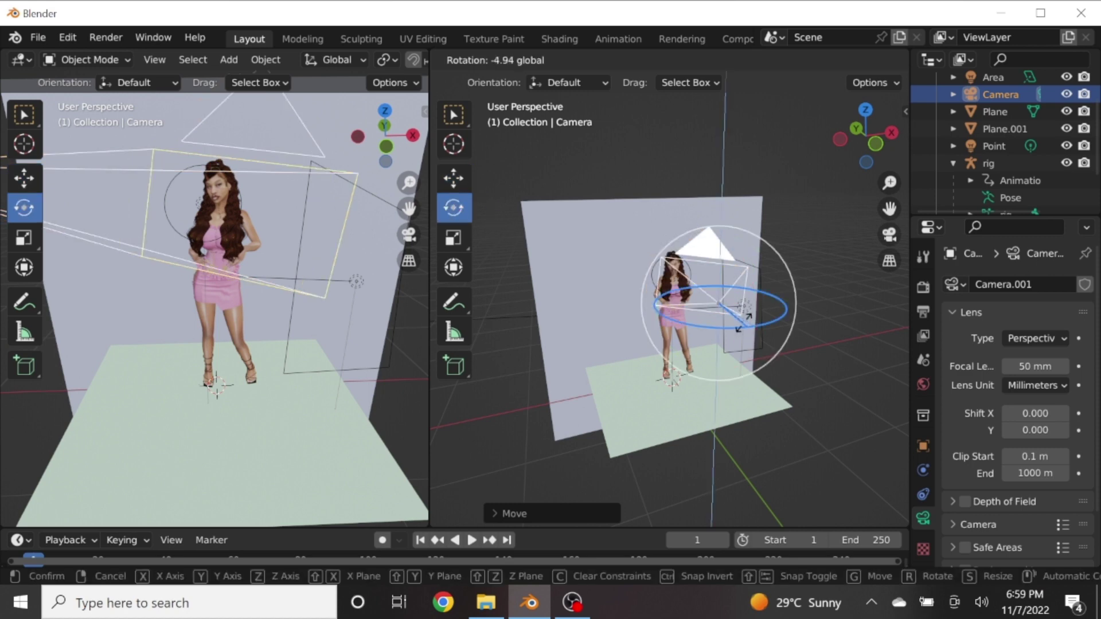
{"action": "left_click_drag", "start_coordinate": [725, 247], "coordinate": [731, 255]}
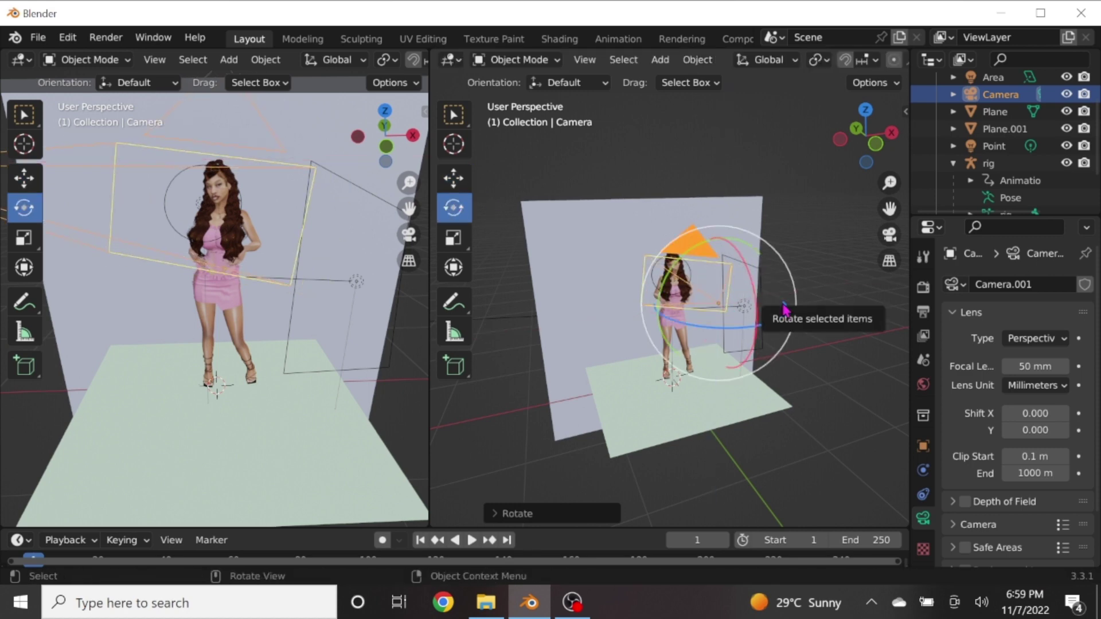
{"action": "left_click_drag", "start_coordinate": [780, 305], "coordinate": [780, 304]}
{"action": "key", "text": "shift+space"}
{"action": "key", "text": "g"}
{"action": "left_click_drag", "start_coordinate": [705, 280], "coordinate": [702, 304]}
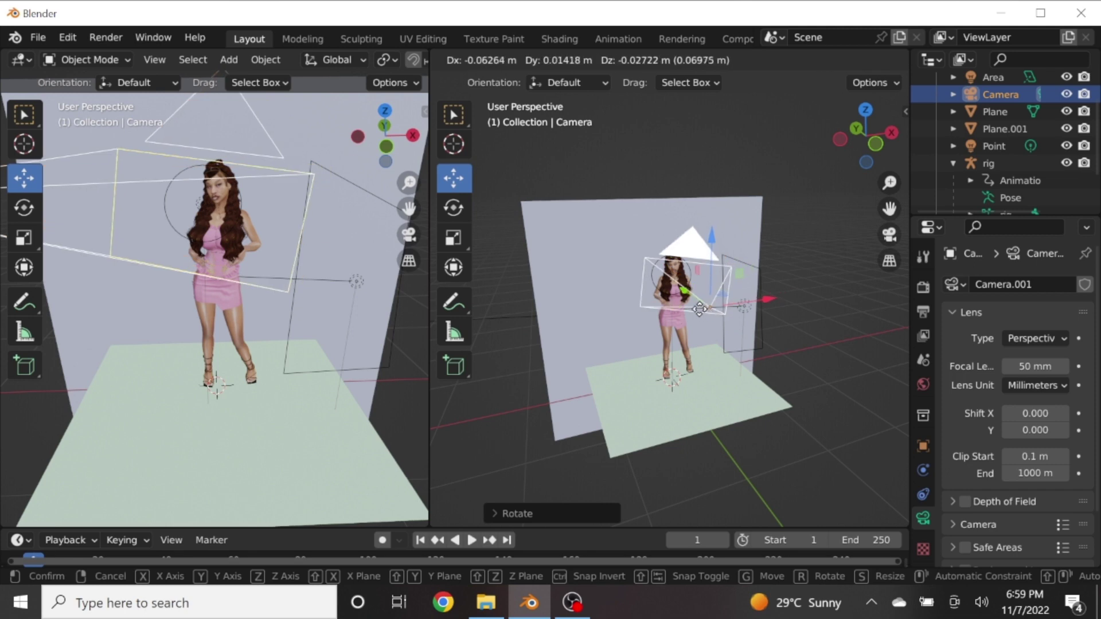
{"action": "left_click", "coordinate": [155, 60]}
{"action": "left_click", "coordinate": [436, 232]}
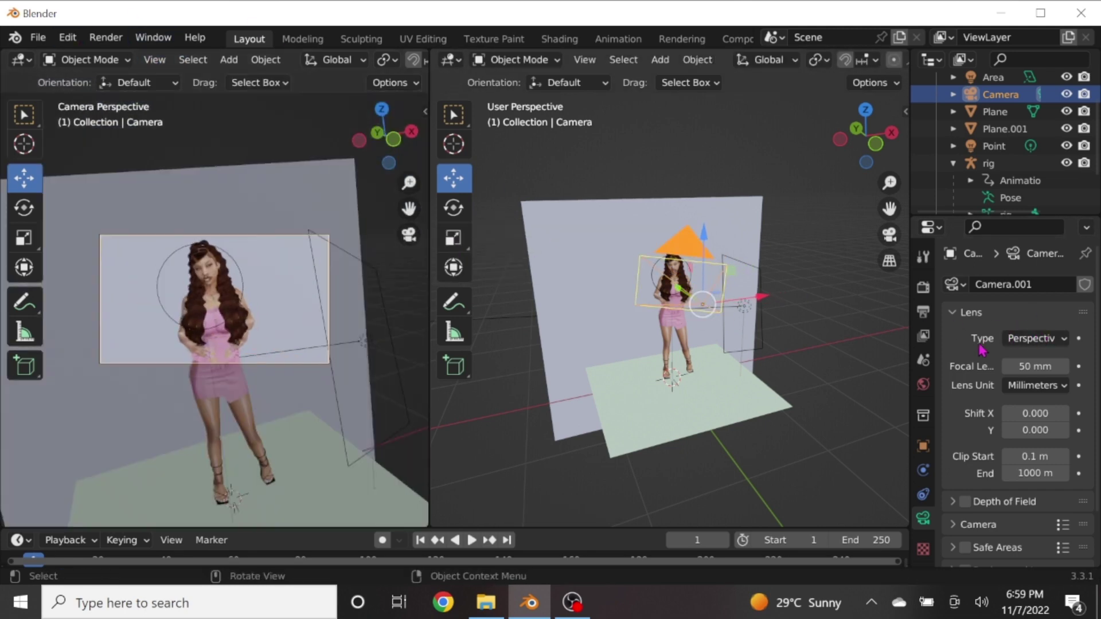
Make the camera orthographic at scale 1.8 and switch the viewport to Rendered shading
{"action": "left_click", "coordinate": [1050, 338]}
{"action": "left_click", "coordinate": [1033, 352]}
{"action": "left_click_drag", "start_coordinate": [1035, 367], "coordinate": [1021, 366]}
{"action": "scroll", "coordinate": [344, 60], "scroll_direction": "down", "scroll_amount": 2}
{"action": "scroll", "coordinate": [373, 60], "scroll_direction": "down", "scroll_amount": 2}
{"action": "scroll", "coordinate": [397, 63], "scroll_direction": "down", "scroll_amount": 2}
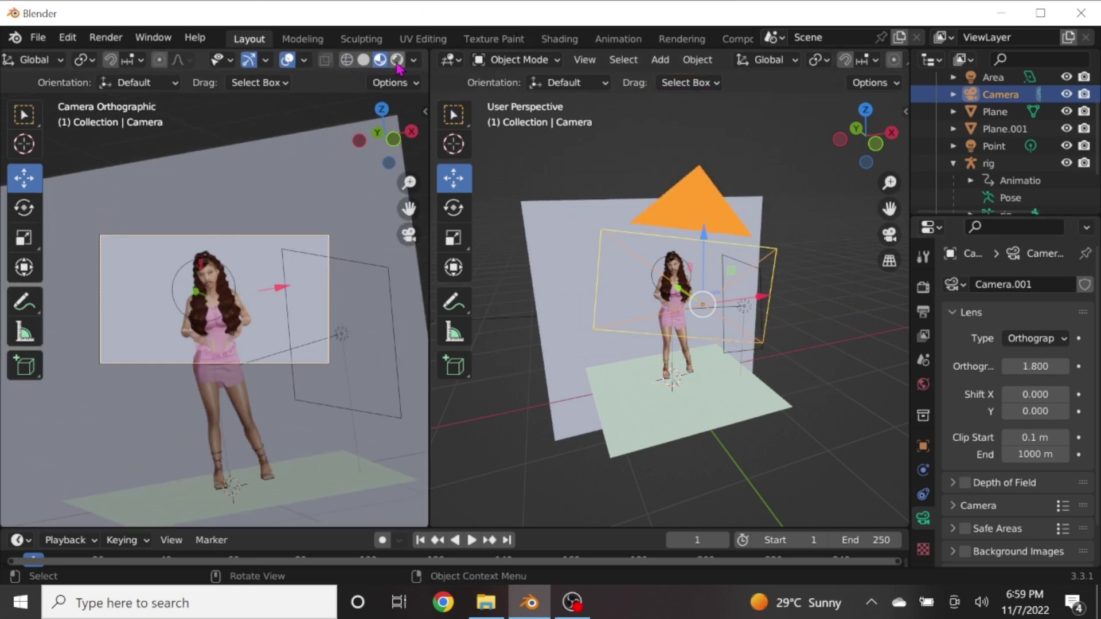
{"action": "left_click", "coordinate": [397, 59]}
Fine-tune the camera's position and tilt to reframe the character
{"action": "key", "text": "g"}
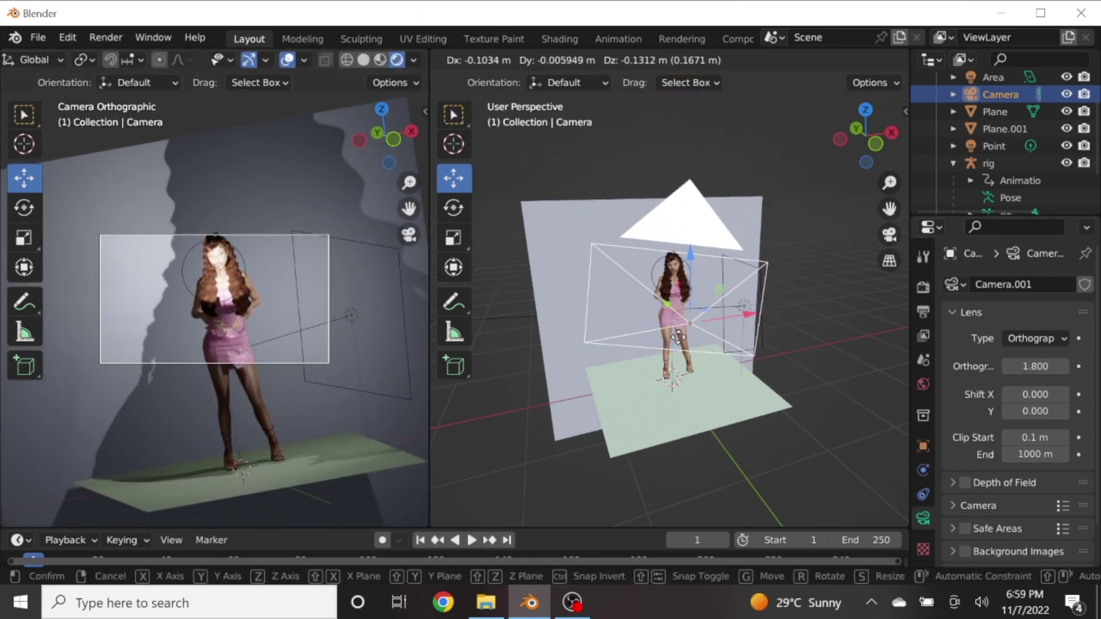
{"action": "left_click", "coordinate": [678, 337]}
{"action": "key", "text": "shift+space"}
{"action": "key", "text": "r"}
{"action": "left_click_drag", "start_coordinate": [643, 289], "coordinate": [645, 280]}
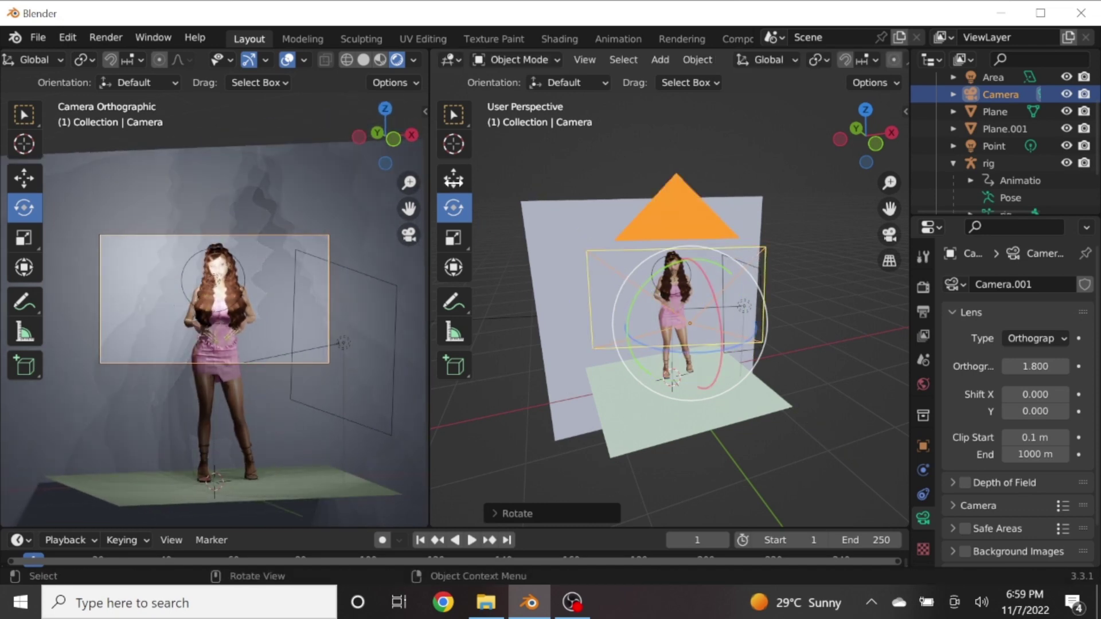
{"action": "key", "text": "shift+space"}
{"action": "key", "text": "g"}
{"action": "left_click_drag", "start_coordinate": [693, 321], "coordinate": [690, 327]}
{"action": "left_click", "coordinate": [690, 327]}
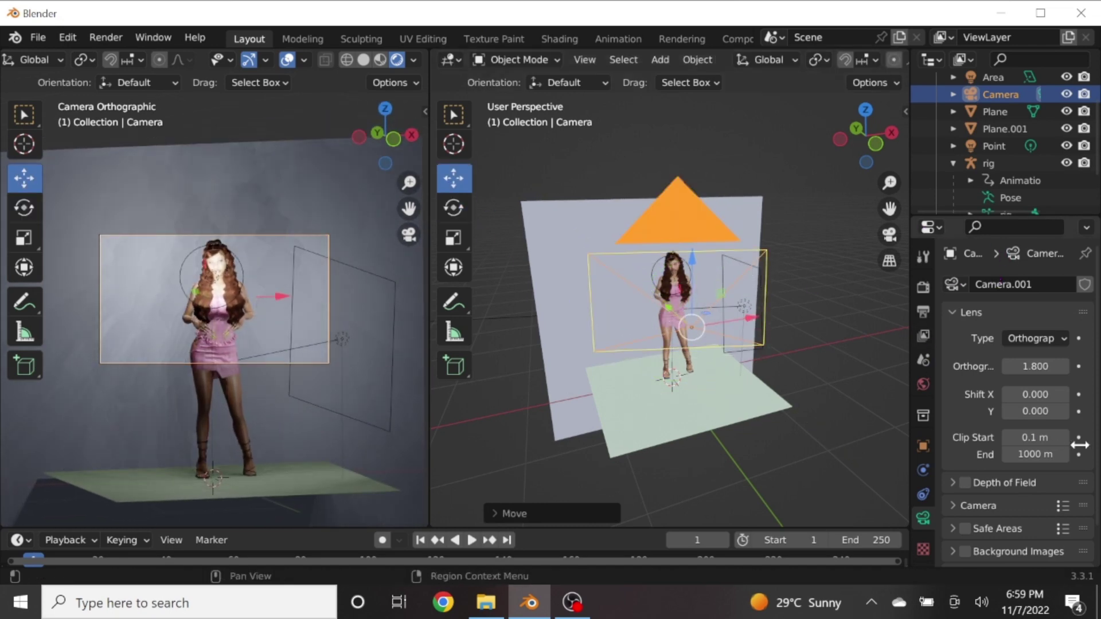
Set Resolution X to 1080 for a square 1080 × 1080 frame, then reposition the camera
{"action": "scroll", "coordinate": [942, 364], "scroll_direction": "down", "scroll_amount": 2}
{"action": "left_click", "coordinate": [924, 287]}
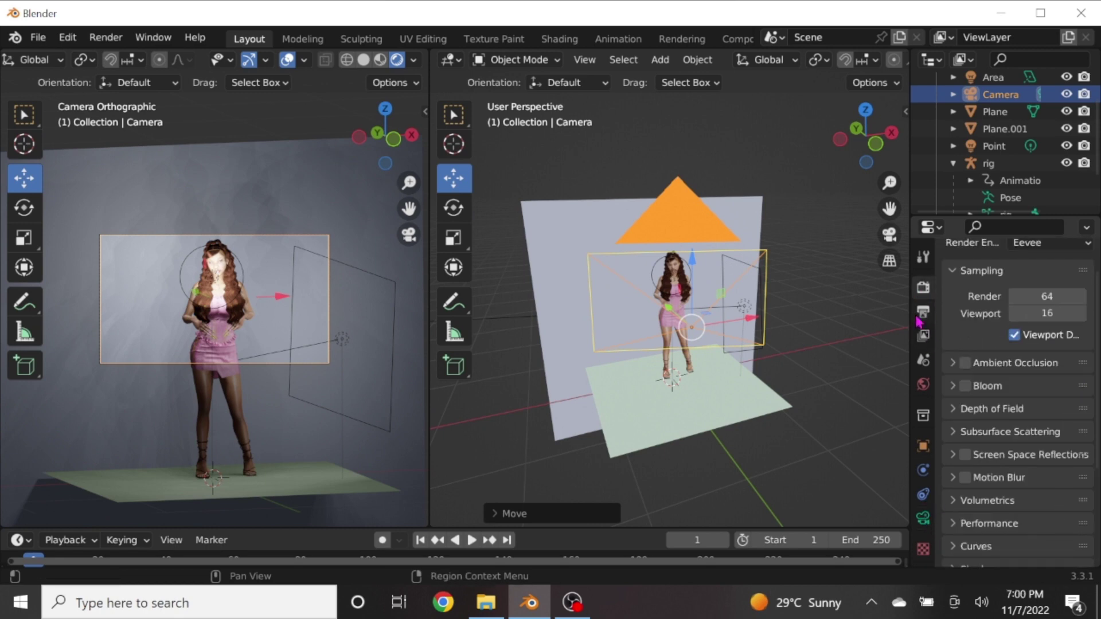
{"action": "left_click", "coordinate": [923, 312]}
{"action": "type", "text": "108"}
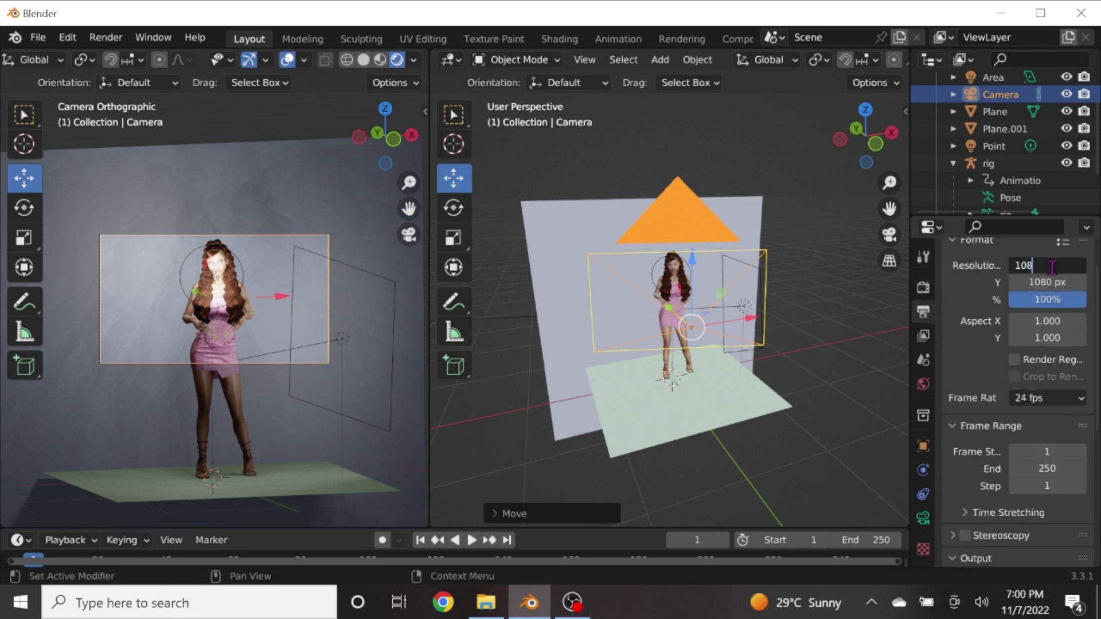
{"action": "type", "text": "0"}
{"action": "key", "text": "Return"}
{"action": "key", "text": "g"}
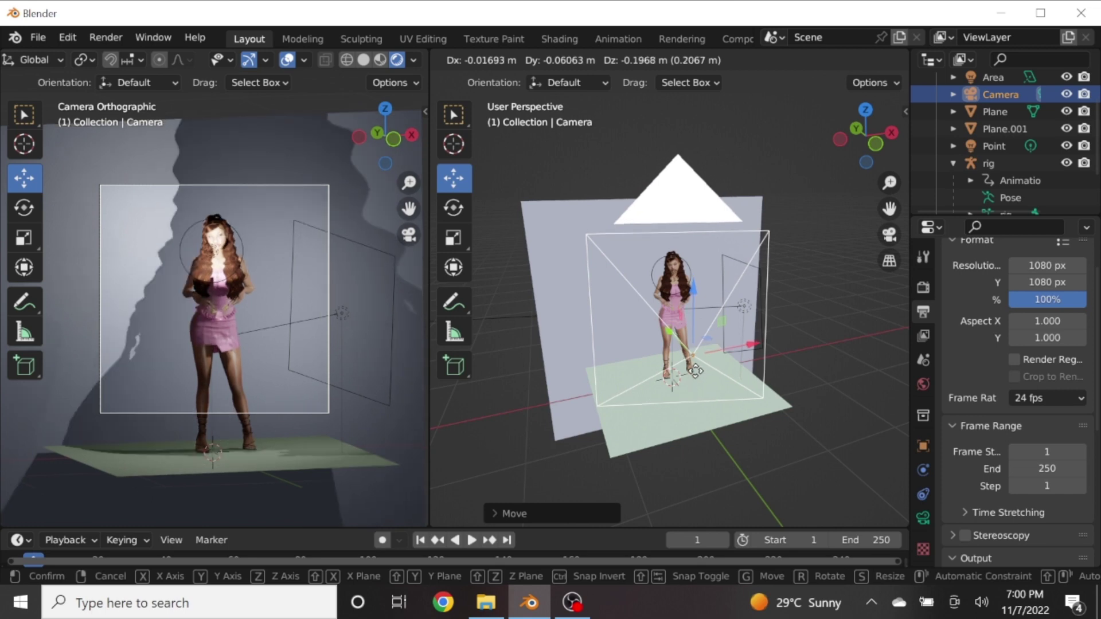
{"action": "left_click", "coordinate": [708, 401]}
Raise the area light above the figure and angle it toward her
{"action": "scroll", "coordinate": [1011, 118], "scroll_direction": "up", "scroll_amount": 2}
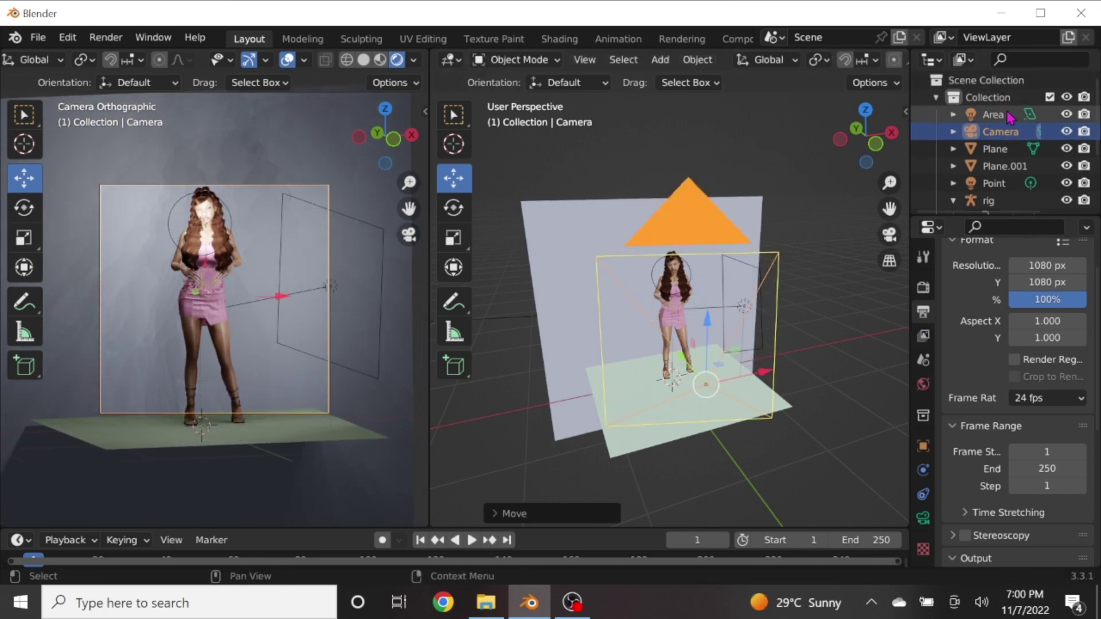
{"action": "left_click", "coordinate": [1009, 116]}
{"action": "key", "text": "g"}
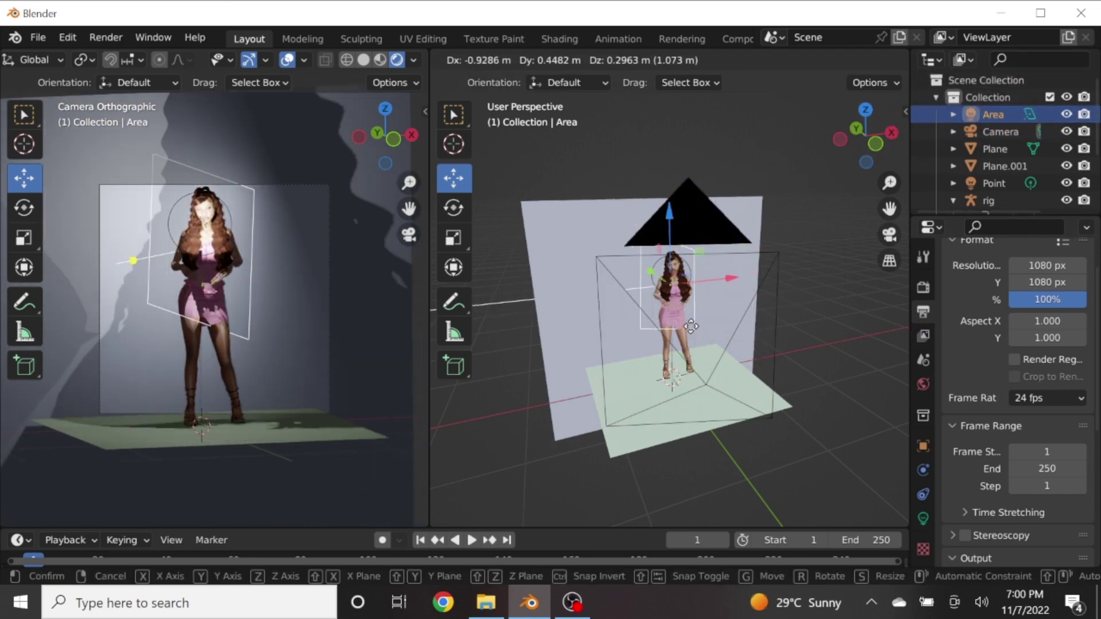
{"action": "left_click", "coordinate": [735, 270]}
{"action": "left_click_drag", "start_coordinate": [740, 192], "coordinate": [748, 172]}
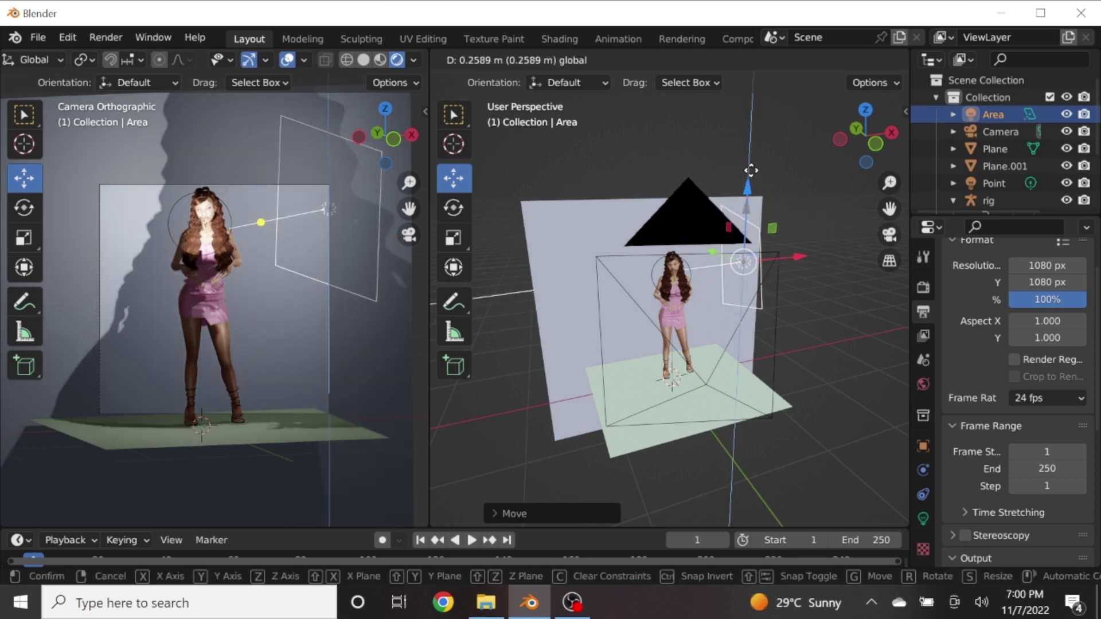
{"action": "left_click", "coordinate": [453, 208]}
{"action": "mouse_move", "coordinate": [811, 260]}
{"action": "left_mouse_down"}
{"action": "mouse_move", "coordinate": [707, 278]}
{"action": "mouse_move", "coordinate": [681, 306]}
{"action": "left_mouse_up"}
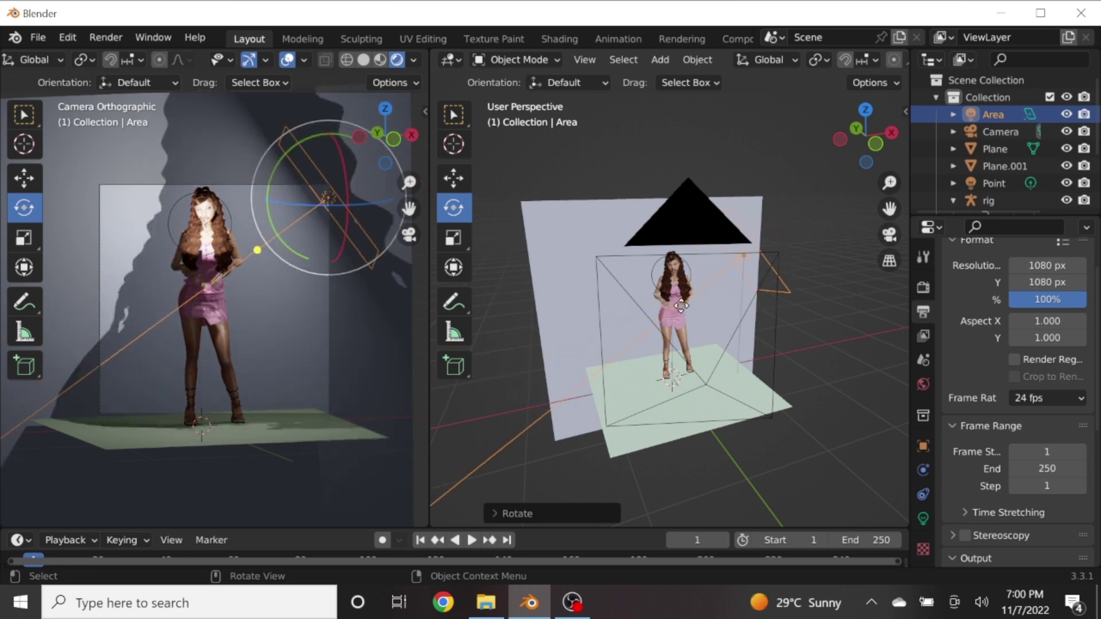
{"action": "left_click", "coordinate": [453, 178]}
{"action": "mouse_move", "coordinate": [744, 257]}
{"action": "left_mouse_down"}
{"action": "mouse_move", "coordinate": [780, 260]}
{"action": "mouse_move", "coordinate": [873, 171]}
{"action": "left_mouse_up"}
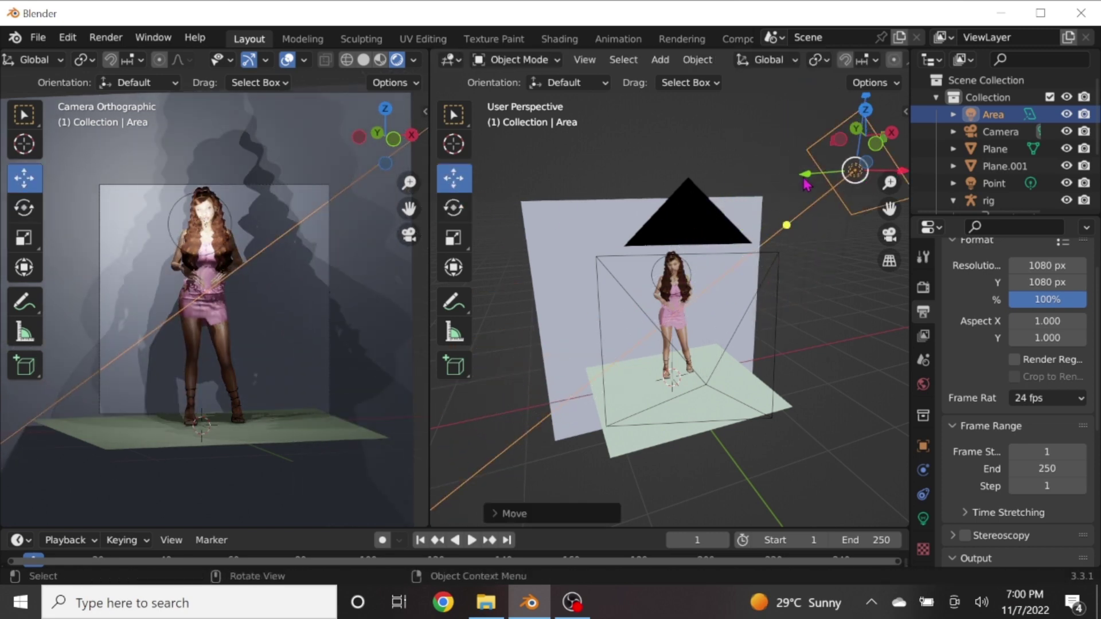
Raise the point light and bring up the area light's context menu
{"action": "left_click", "coordinate": [994, 184]}
{"action": "left_click_drag", "start_coordinate": [672, 287], "coordinate": [693, 265]}
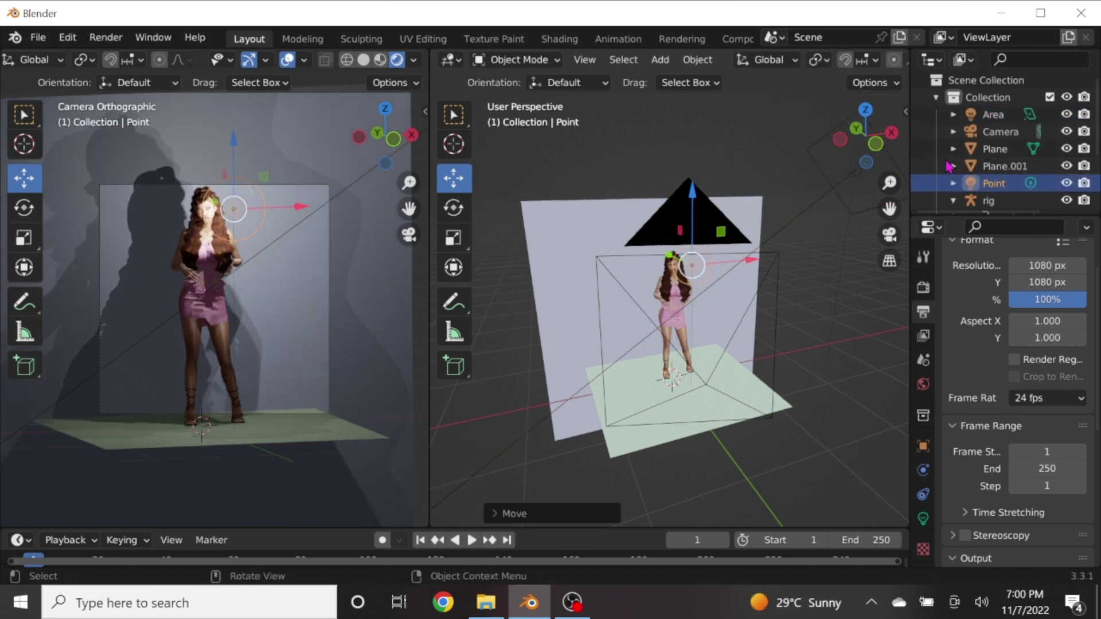
{"action": "right_click", "coordinate": [992, 114]}
Delete the area light and add a second point light beside the figure
{"action": "left_click", "coordinate": [906, 111]}
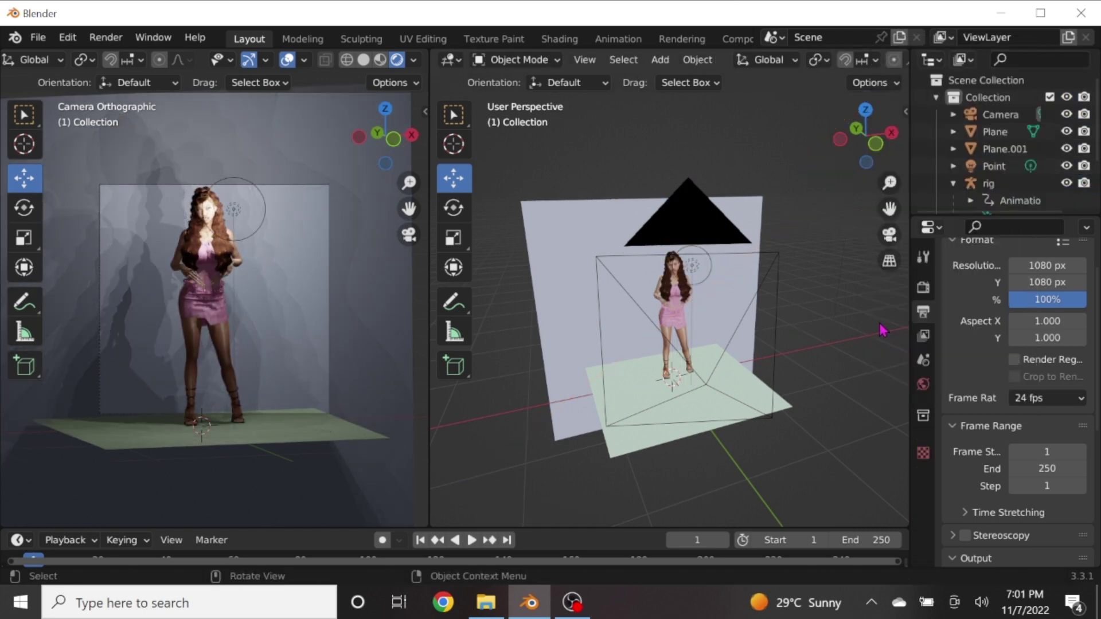
{"action": "key", "text": "shift+a"}
{"action": "left_click", "coordinate": [958, 282]}
{"action": "key", "text": "g"}
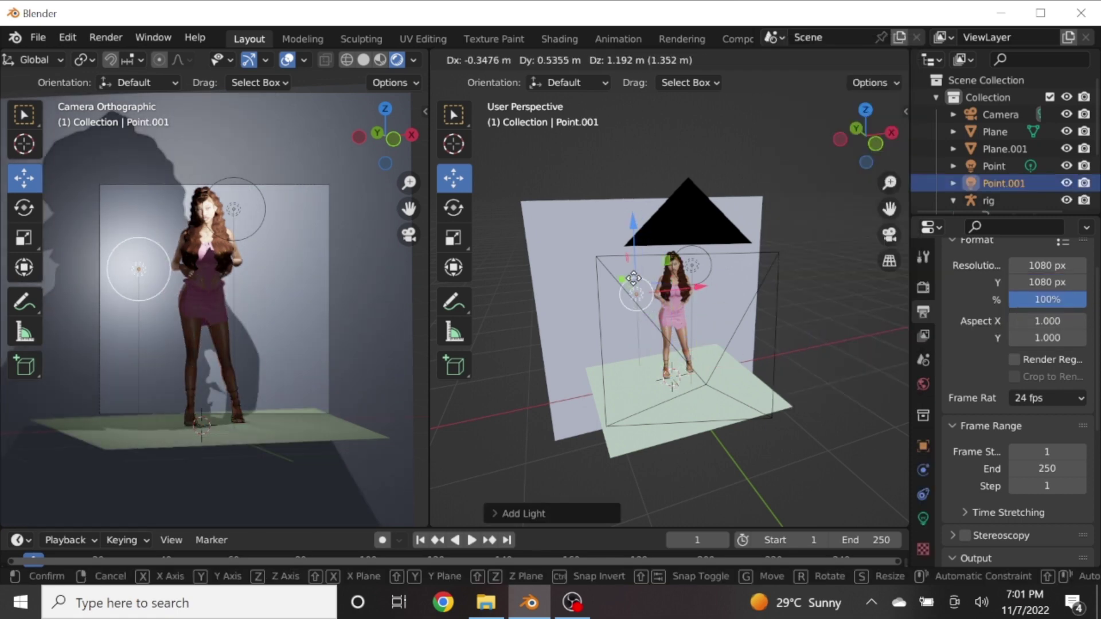
{"action": "left_click", "coordinate": [634, 279]}
{"action": "middle_click_drag", "start_coordinate": [634, 279], "coordinate": [599, 293]}
{"action": "left_click_drag", "start_coordinate": [600, 294], "coordinate": [722, 444]}
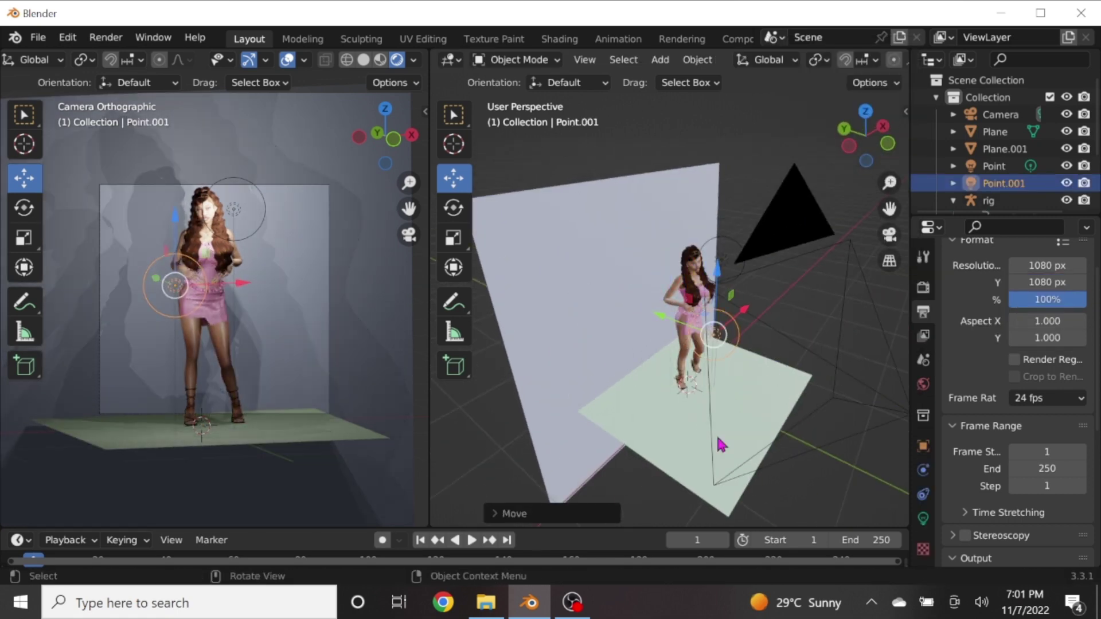
{"action": "middle_click_drag", "start_coordinate": [721, 445], "coordinate": [574, 445]}
{"action": "mouse_move", "coordinate": [648, 243]}
{"action": "left_mouse_down"}
{"action": "mouse_move", "coordinate": [651, 208]}
{"action": "mouse_move", "coordinate": [654, 221]}
{"action": "left_mouse_up"}
Set the new point light's power to 30 W and shift it along Y
{"action": "left_click", "coordinate": [923, 518]}
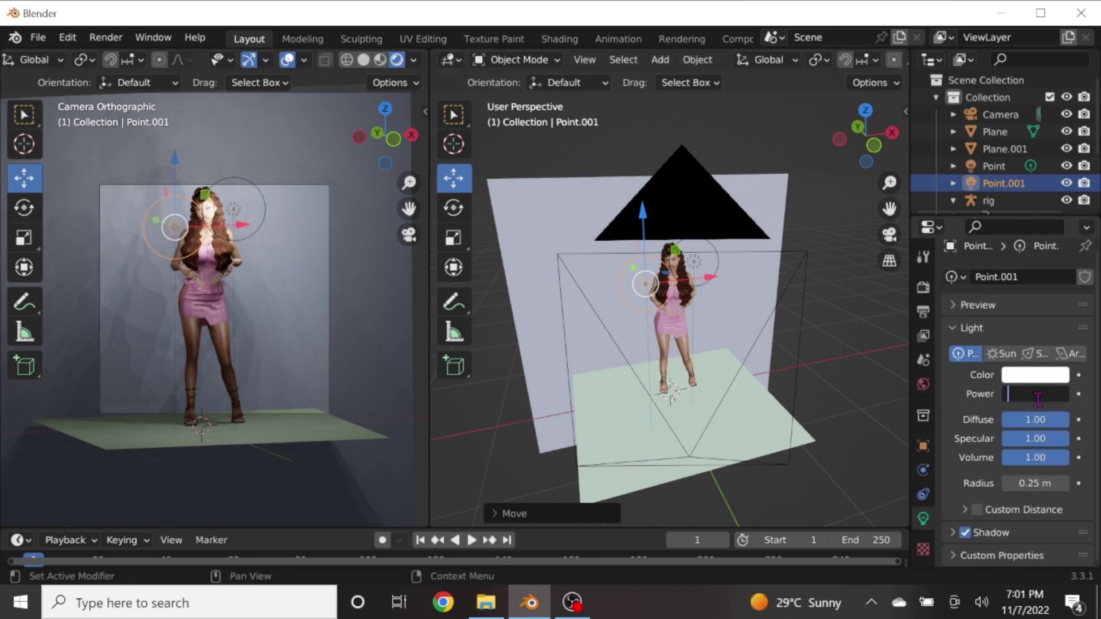
{"action": "type", "text": "30"}
{"action": "key", "text": "Return"}
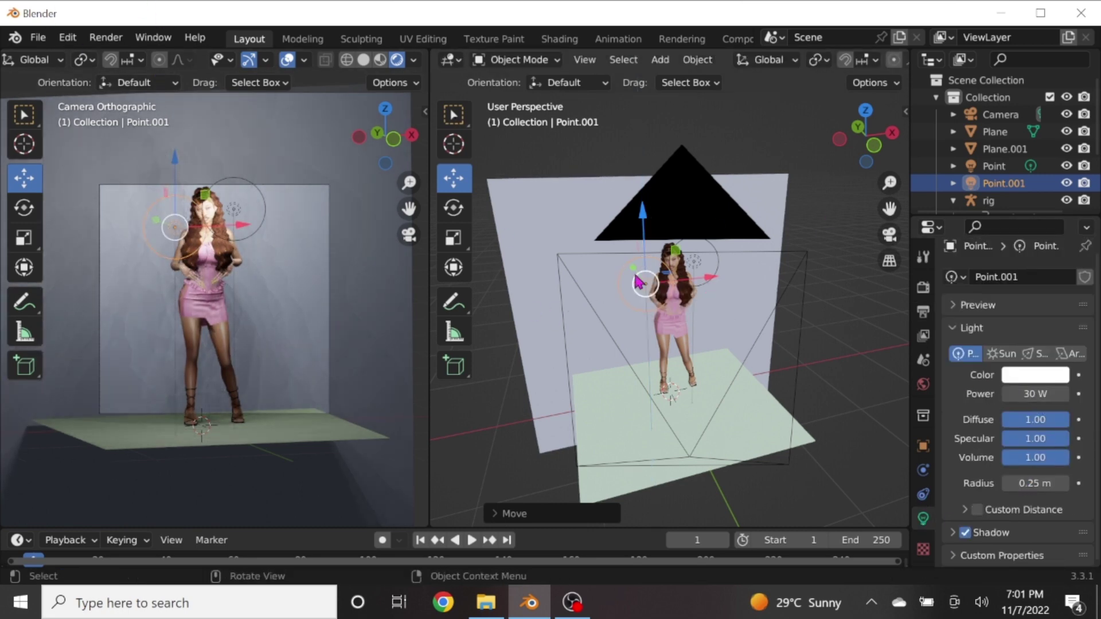
{"action": "middle_click_drag", "start_coordinate": [638, 281], "coordinate": [688, 304]}
{"action": "mouse_move", "coordinate": [692, 304]}
{"action": "left_mouse_down"}
{"action": "mouse_move", "coordinate": [740, 319]}
{"action": "mouse_move", "coordinate": [755, 354]}
{"action": "left_mouse_up"}
{"action": "middle_click_drag", "start_coordinate": [755, 354], "coordinate": [702, 272]}
Move the original point light close to her head, then select the camera
{"action": "left_click", "coordinate": [1001, 167]}
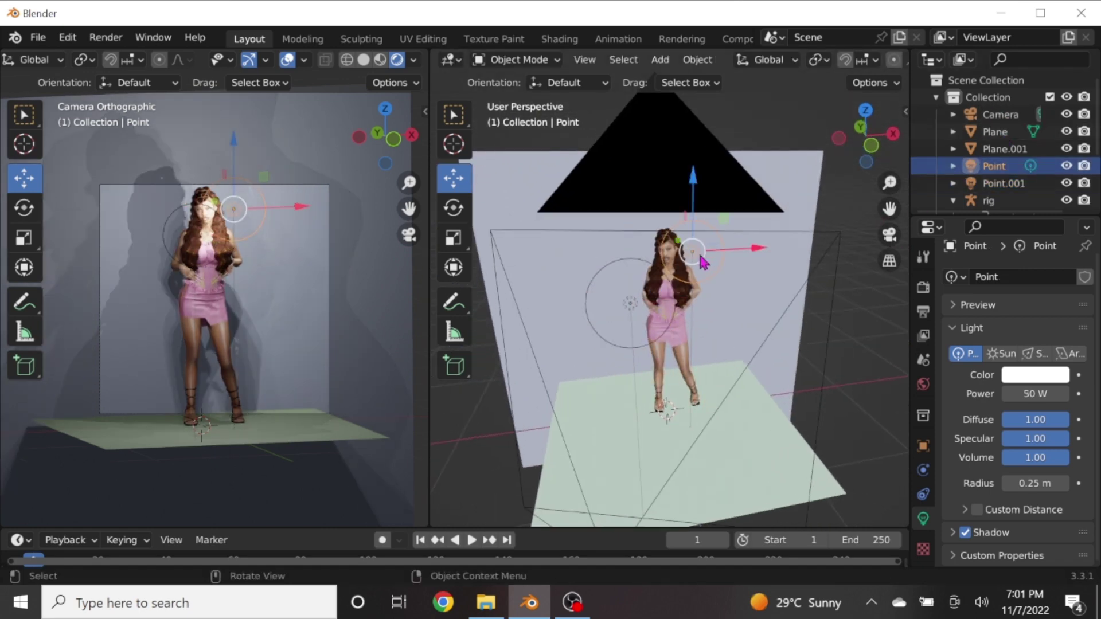
{"action": "key", "text": "g"}
{"action": "left_click", "coordinate": [721, 288]}
{"action": "mouse_move", "coordinate": [721, 288]}
{"action": "middle_mouse_down"}
{"action": "mouse_move", "coordinate": [760, 416]}
{"action": "mouse_move", "coordinate": [697, 230]}
{"action": "middle_mouse_up"}
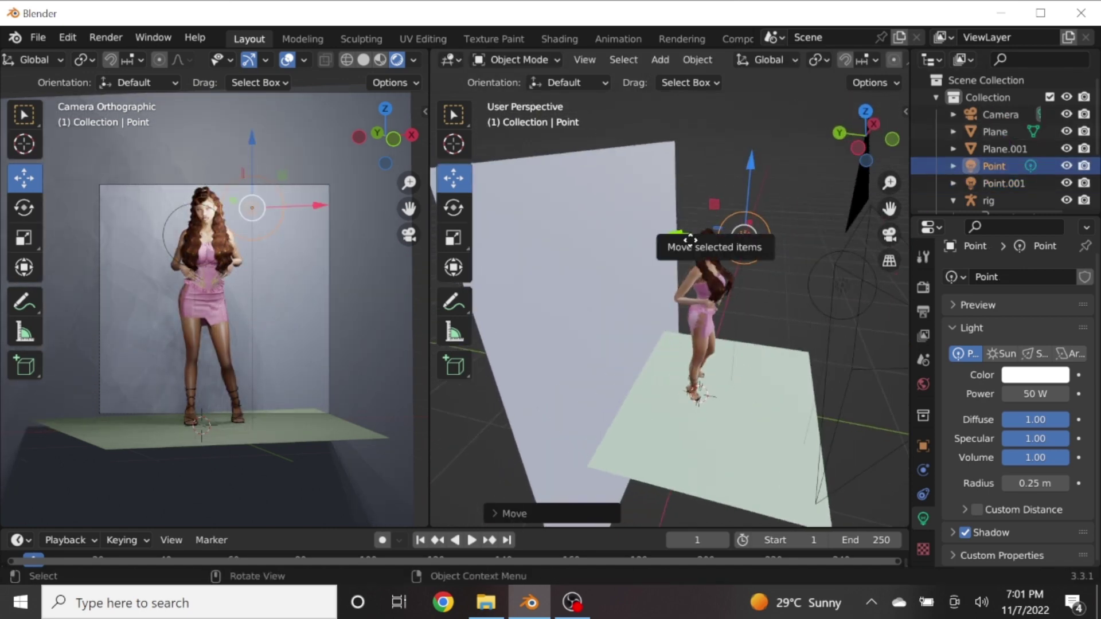
{"action": "left_click_drag", "start_coordinate": [697, 229], "coordinate": [780, 241]}
{"action": "mouse_move", "coordinate": [780, 240]}
{"action": "middle_mouse_down"}
{"action": "mouse_move", "coordinate": [741, 392]}
{"action": "mouse_move", "coordinate": [725, 342]}
{"action": "middle_mouse_up"}
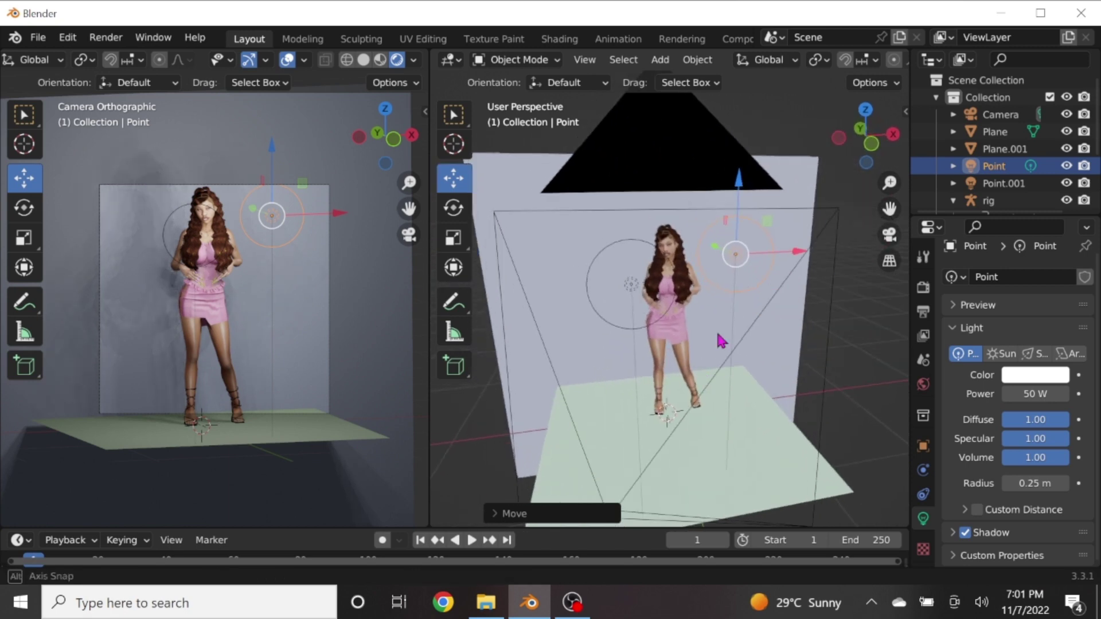
{"action": "key", "text": "g"}
{"action": "left_click", "coordinate": [683, 281]}
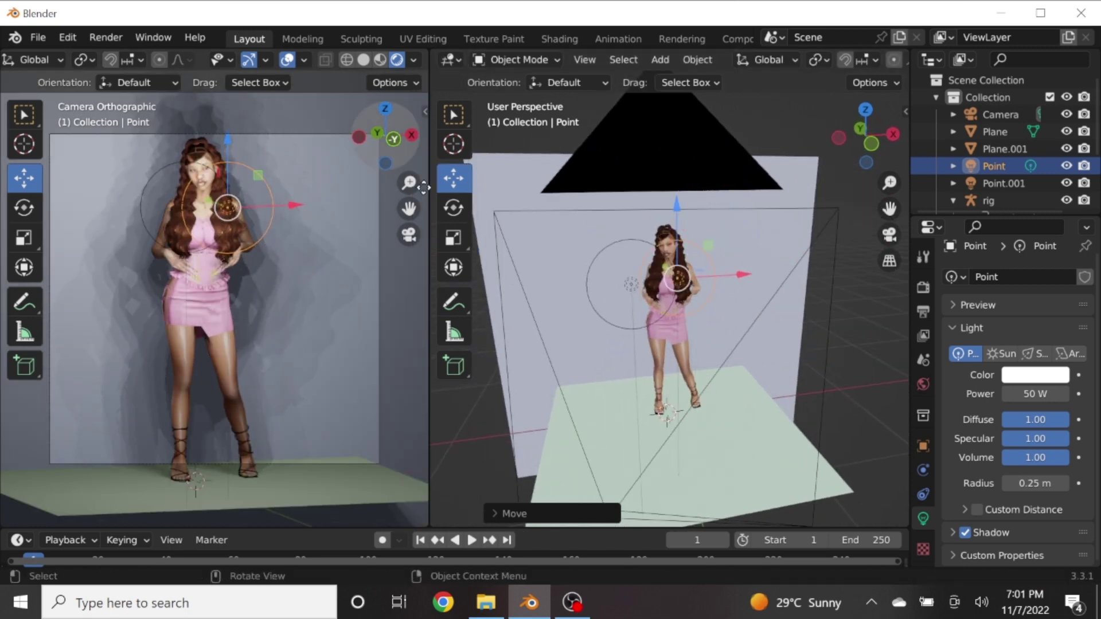
{"action": "scroll", "coordinate": [209, 289], "scroll_direction": "up", "scroll_amount": 2}
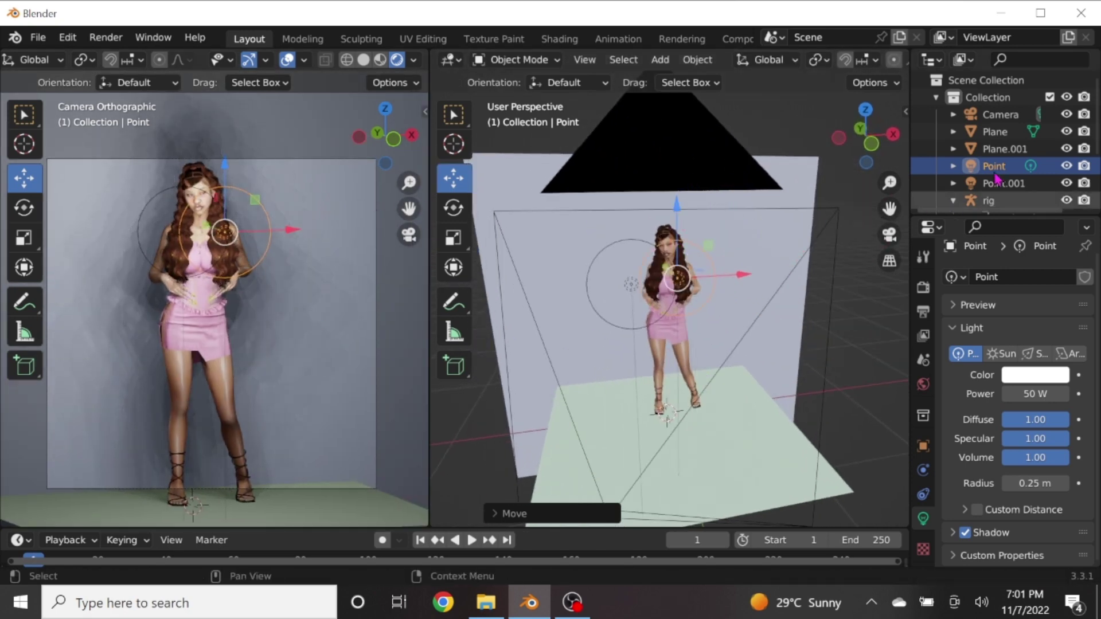
{"action": "left_click", "coordinate": [1000, 114]}
{"action": "scroll", "coordinate": [660, 344], "scroll_direction": "down", "scroll_amount": 3}
Nudge the camera and adjust its orthographic scale
{"action": "key", "text": "g"}
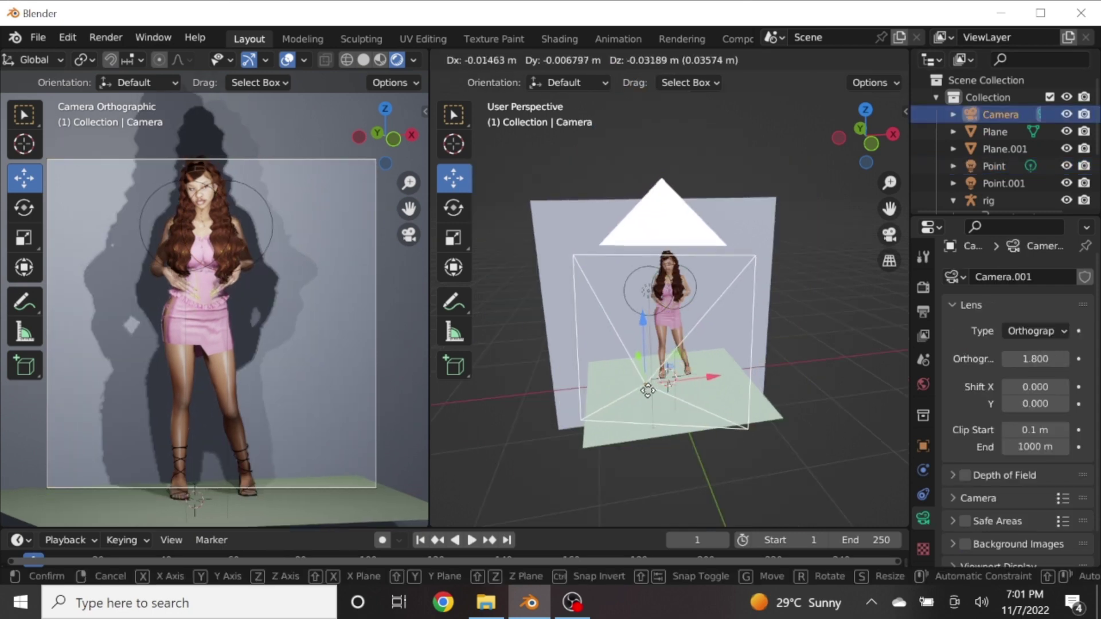
{"action": "left_click", "coordinate": [645, 388]}
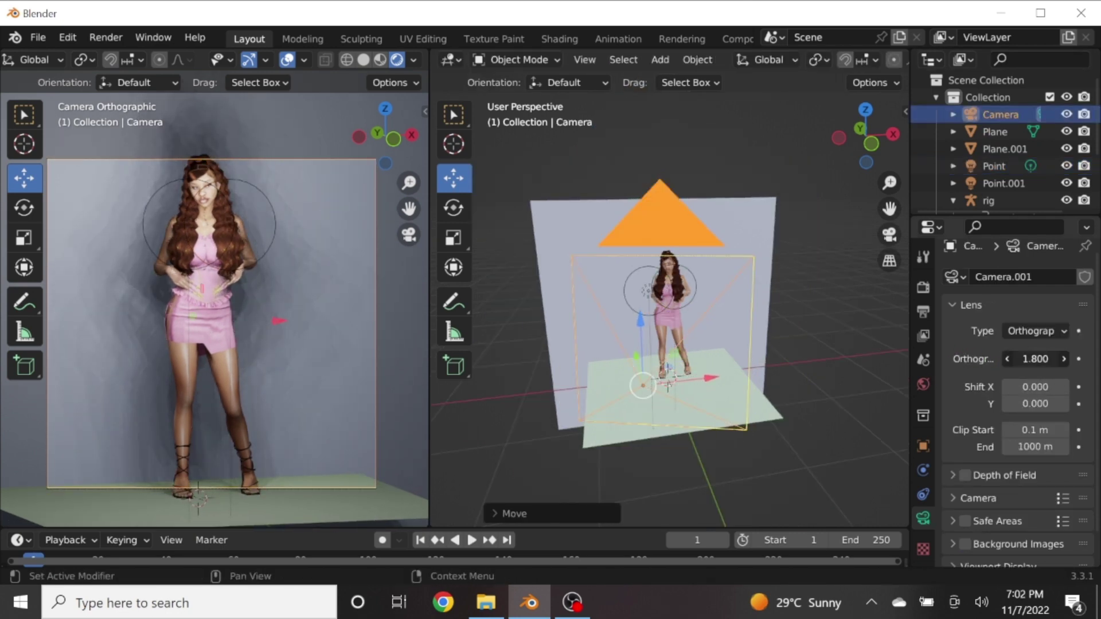
{"action": "left_click_drag", "start_coordinate": [1036, 359], "coordinate": [1035, 359]}
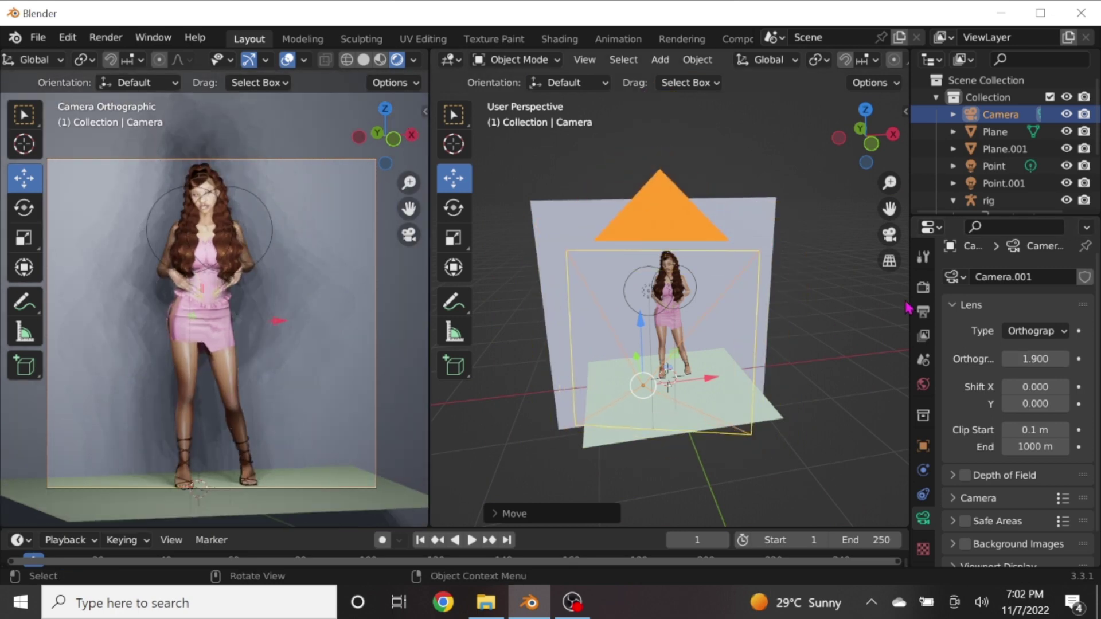
{"action": "left_click", "coordinate": [923, 287]}
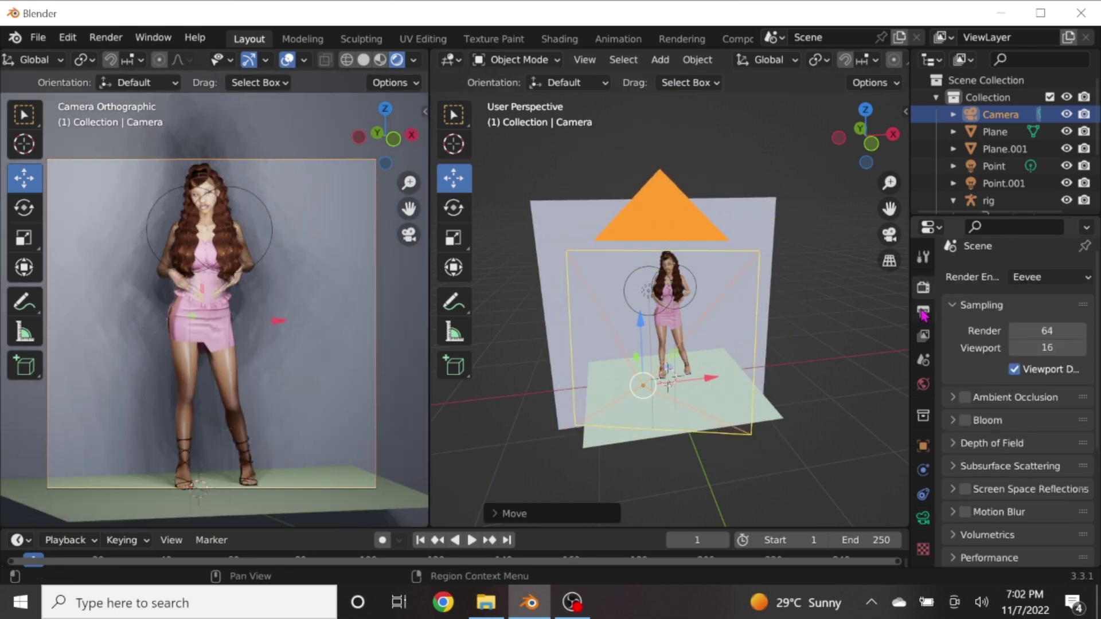
{"action": "left_click", "coordinate": [924, 516]}
Set the output Resolution Y to 1920 px and move the camera again
{"action": "left_click", "coordinate": [924, 336]}
{"action": "left_click", "coordinate": [923, 312]}
{"action": "double_click", "coordinate": [1024, 316]}
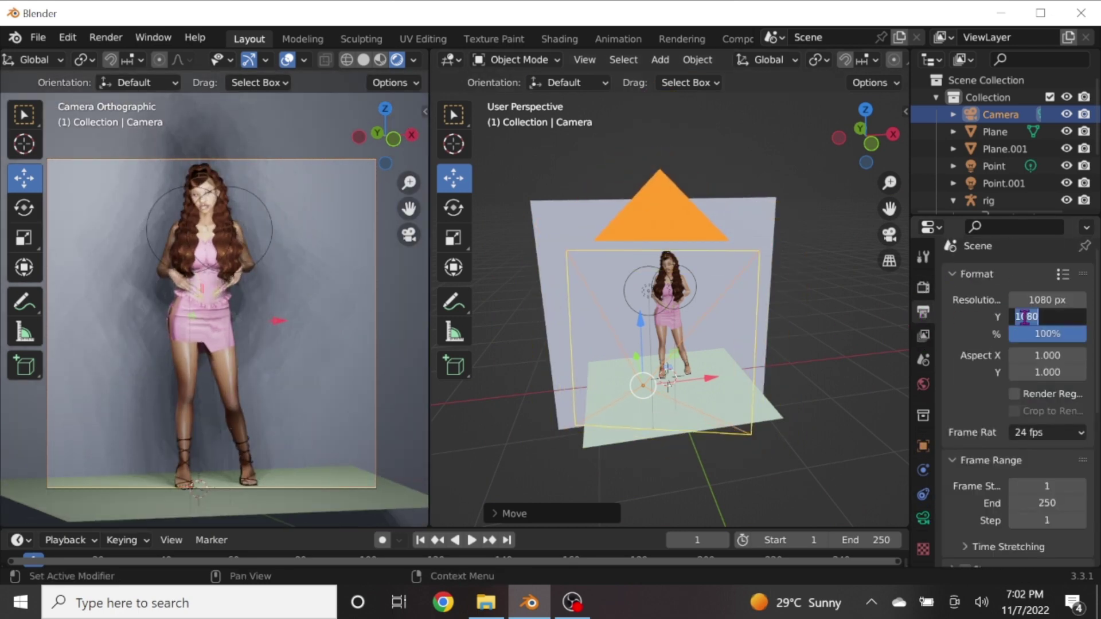
{"action": "type", "text": "1920"}
{"action": "key", "text": "Return"}
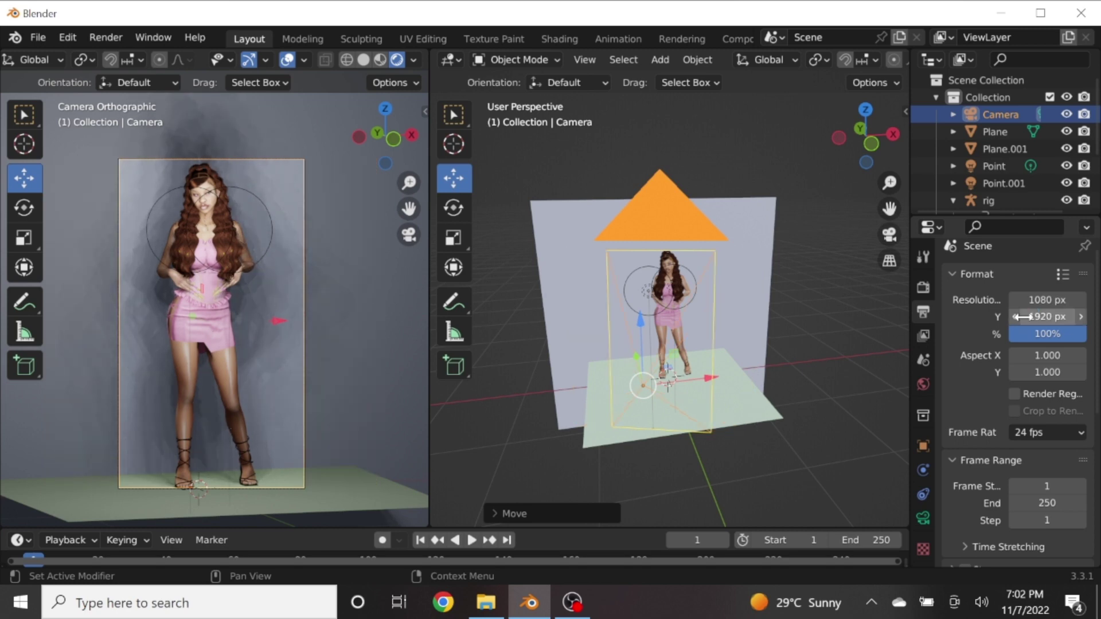
{"action": "key", "text": "g"}
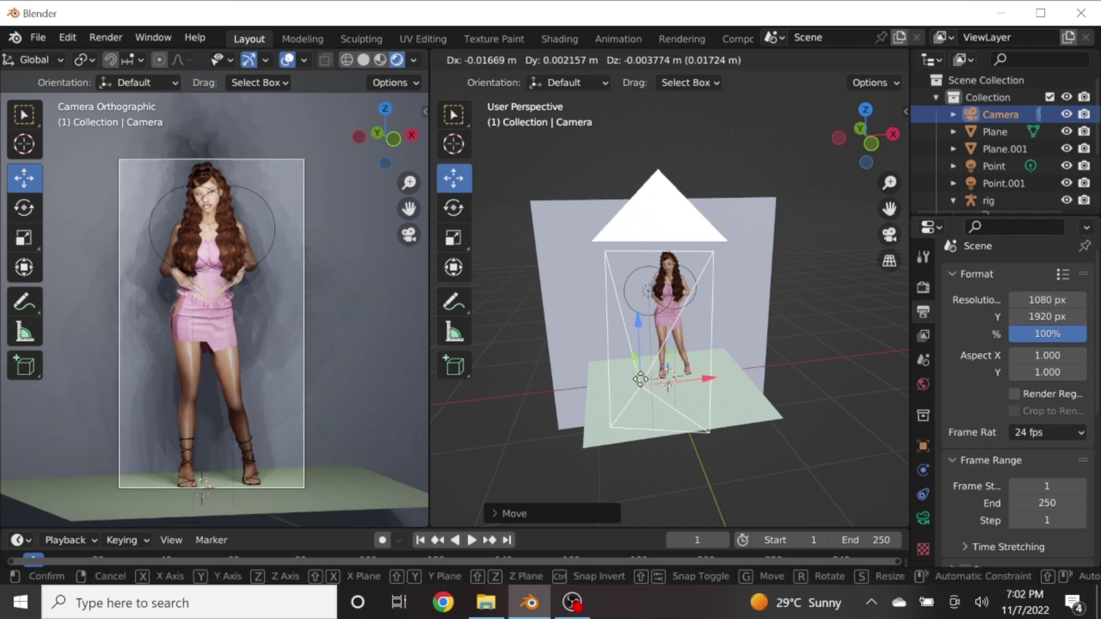
{"action": "left_click", "coordinate": [639, 377]}
Try output heights of 1720 and 1680 px, then return to a square 1080 px
{"action": "left_click", "coordinate": [1049, 317]}
{"action": "key", "text": "BackSpace"}
{"action": "type", "text": "172"}
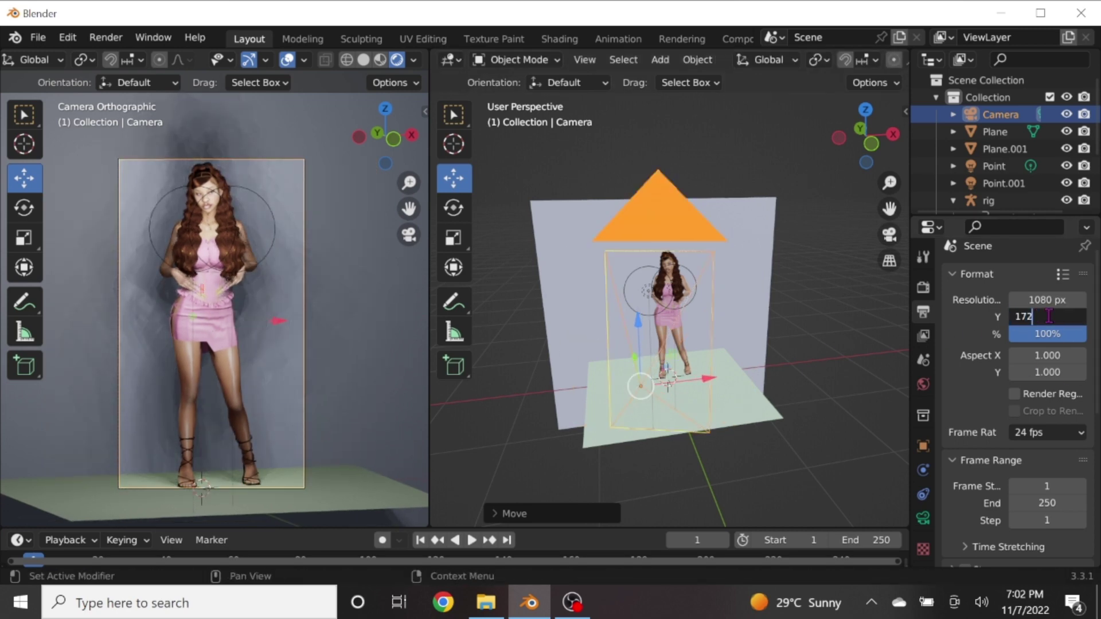
{"action": "type", "text": "0"}
{"action": "key", "text": "Return"}
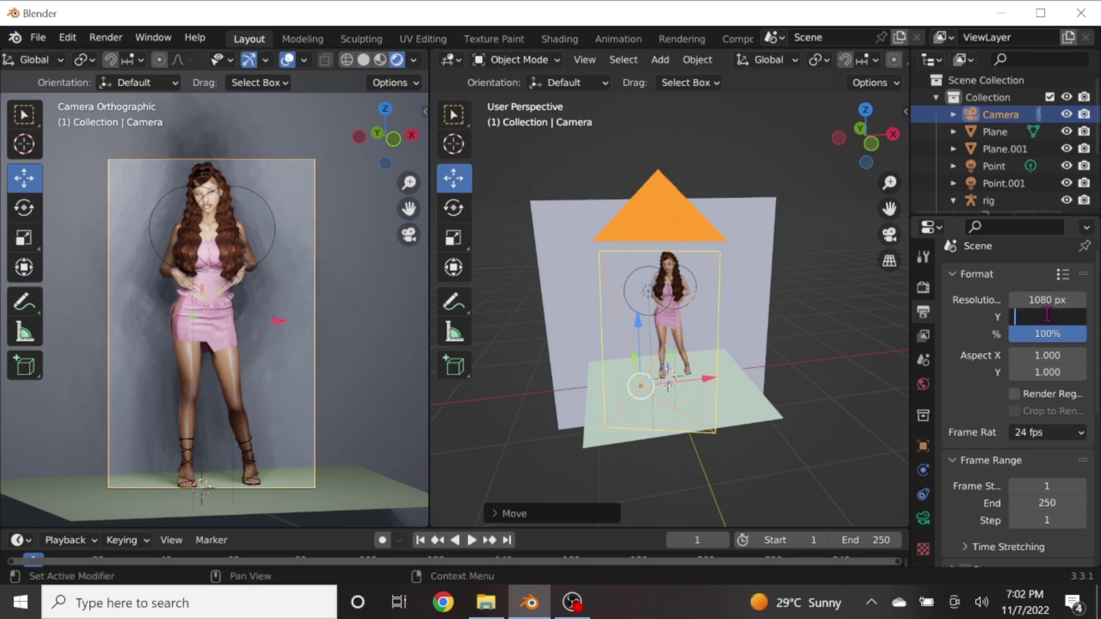
{"action": "type", "text": "0"}
{"action": "key", "text": "Return"}
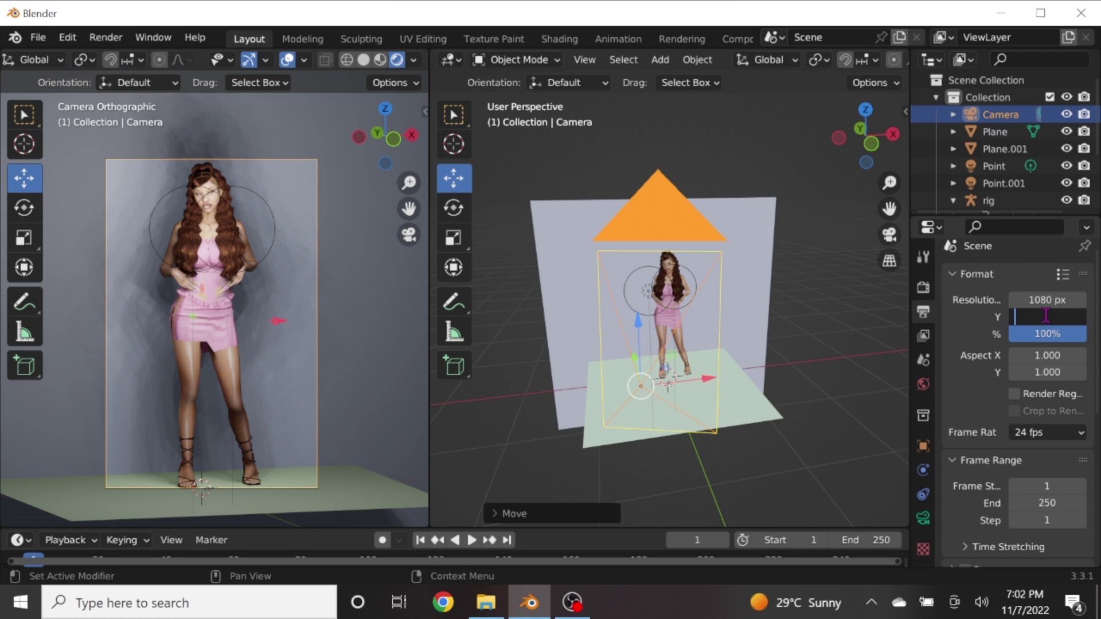
{"action": "type", "text": "108"}
{"action": "key", "text": "Return"}
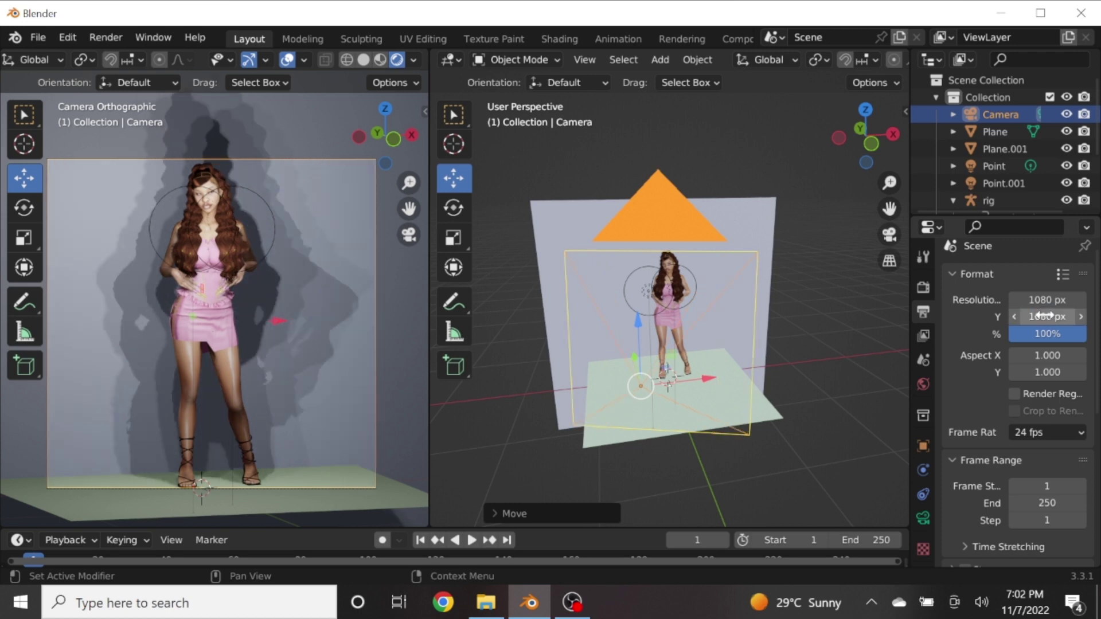
{"action": "scroll", "coordinate": [275, 292], "scroll_direction": "up", "scroll_amount": 1}
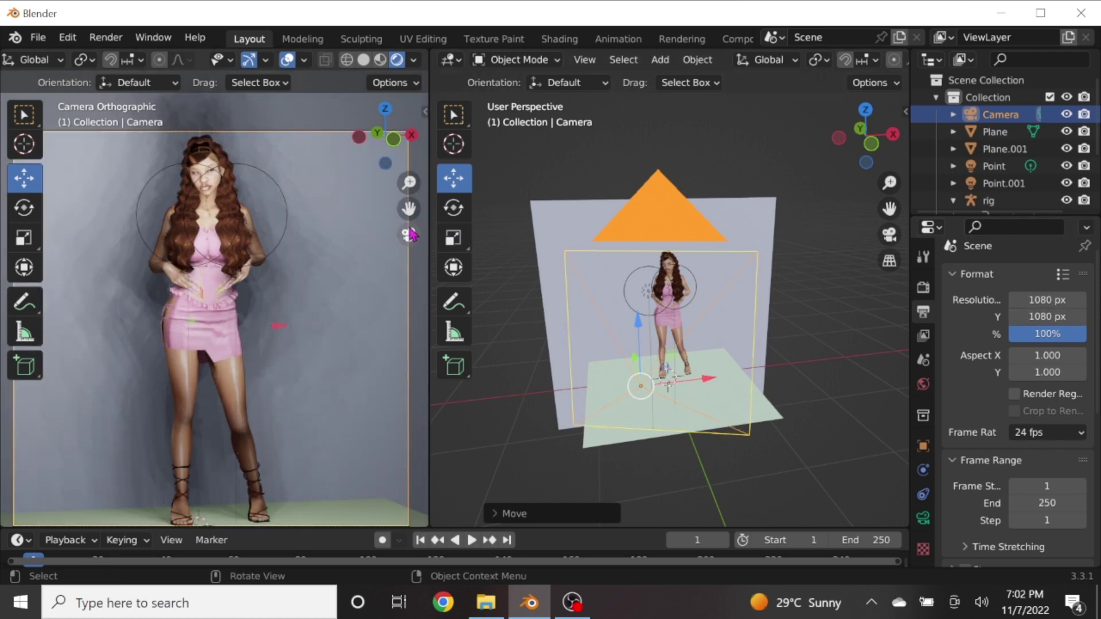
{"action": "scroll", "coordinate": [1010, 402], "scroll_direction": "down", "scroll_amount": 1}
{"action": "left_click", "coordinate": [923, 287]}
Render a test image of frame 1, zoom out to review it, and close the render window
{"action": "left_click", "coordinate": [1050, 254]}
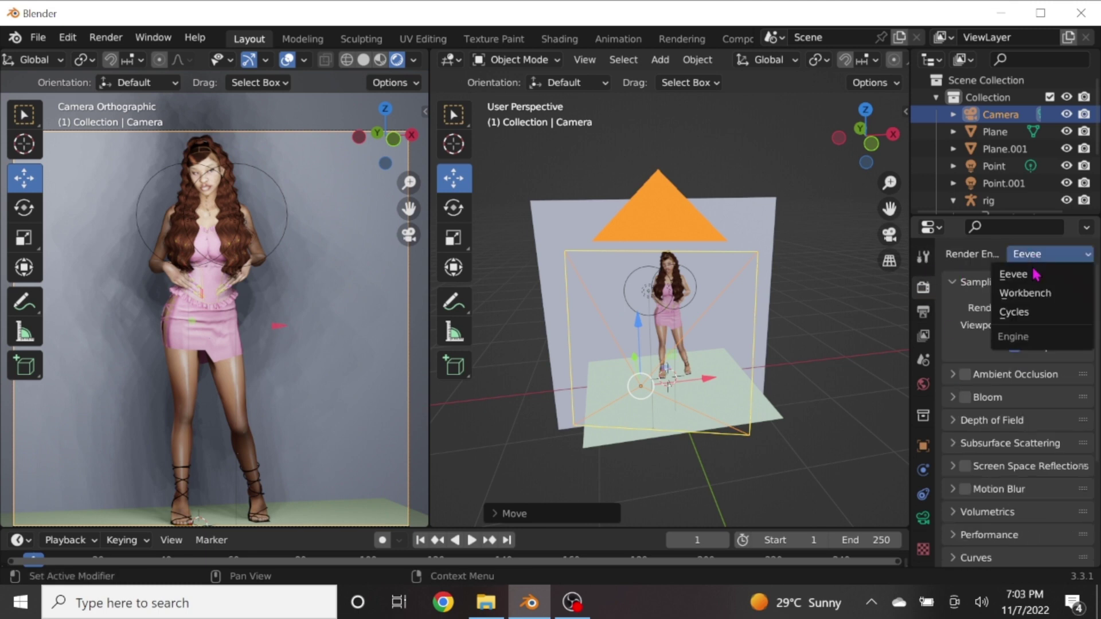
{"action": "left_click", "coordinate": [105, 38]}
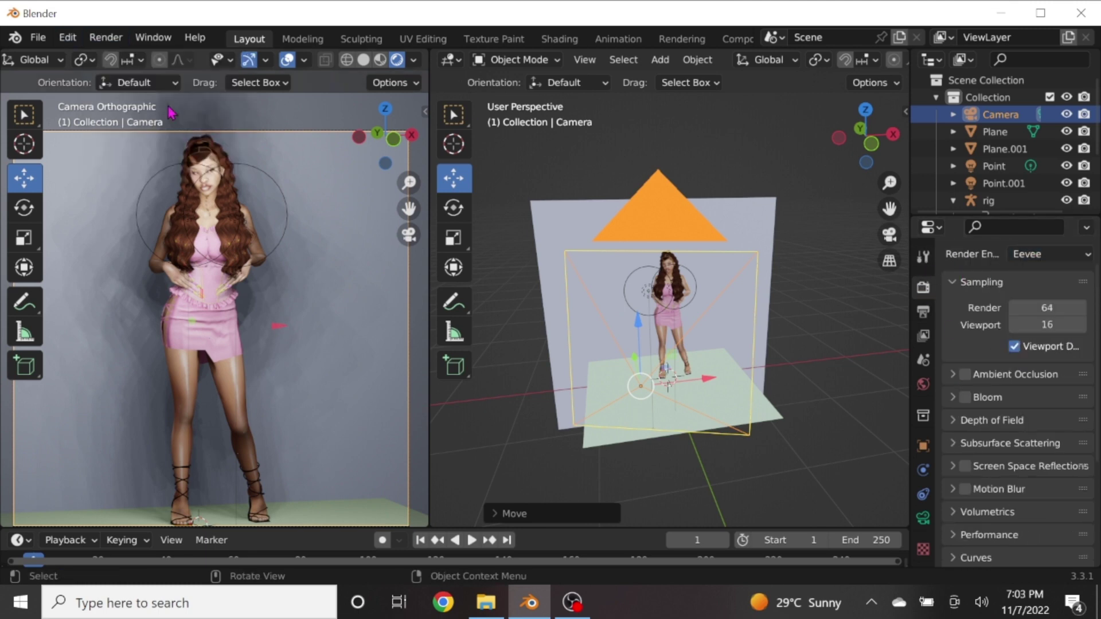
{"action": "left_click", "coordinate": [106, 37]}
{"action": "left_click", "coordinate": [152, 75]}
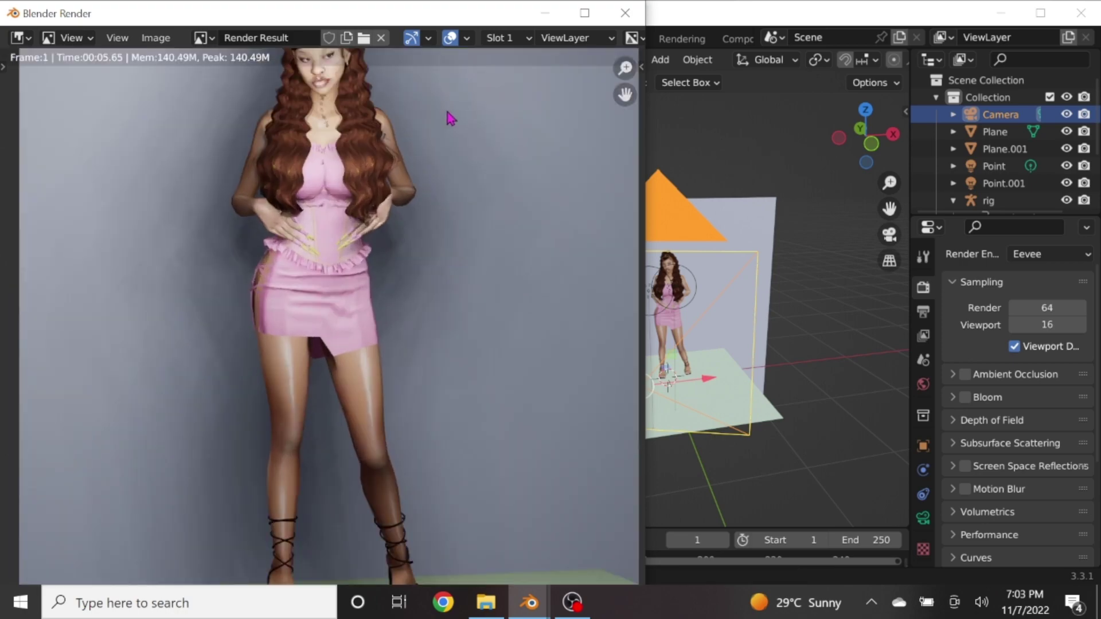
{"action": "scroll", "coordinate": [505, 118], "scroll_direction": "down", "scroll_amount": 2}
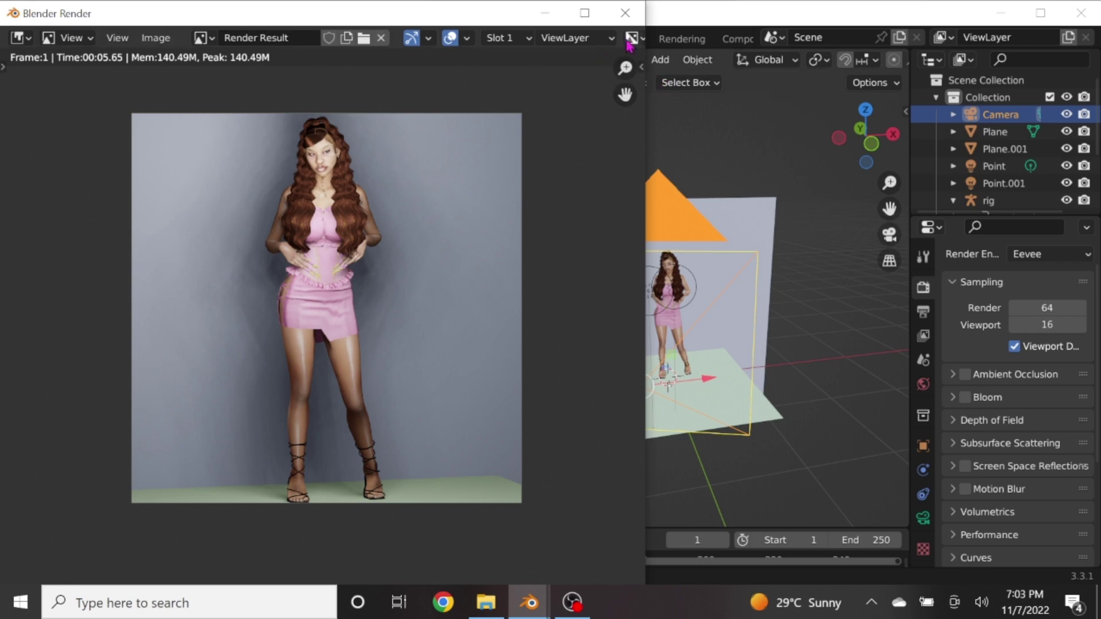
{"action": "left_click", "coordinate": [625, 12]}
Reposition the camera and lower the output resolution height slightly
{"action": "key", "text": "g"}
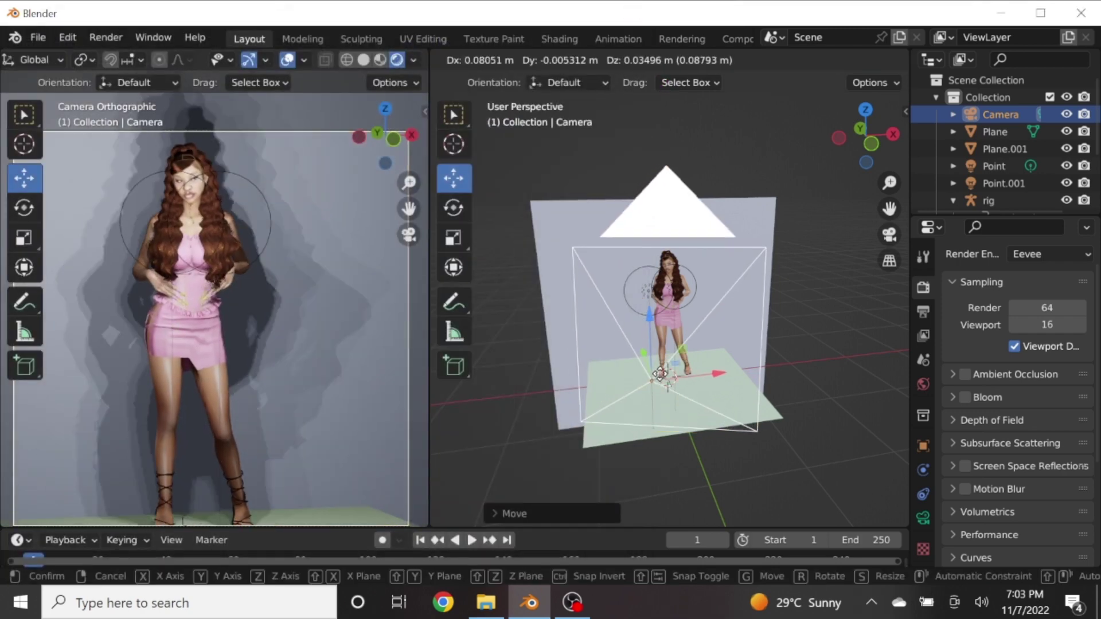
{"action": "left_click", "coordinate": [671, 377]}
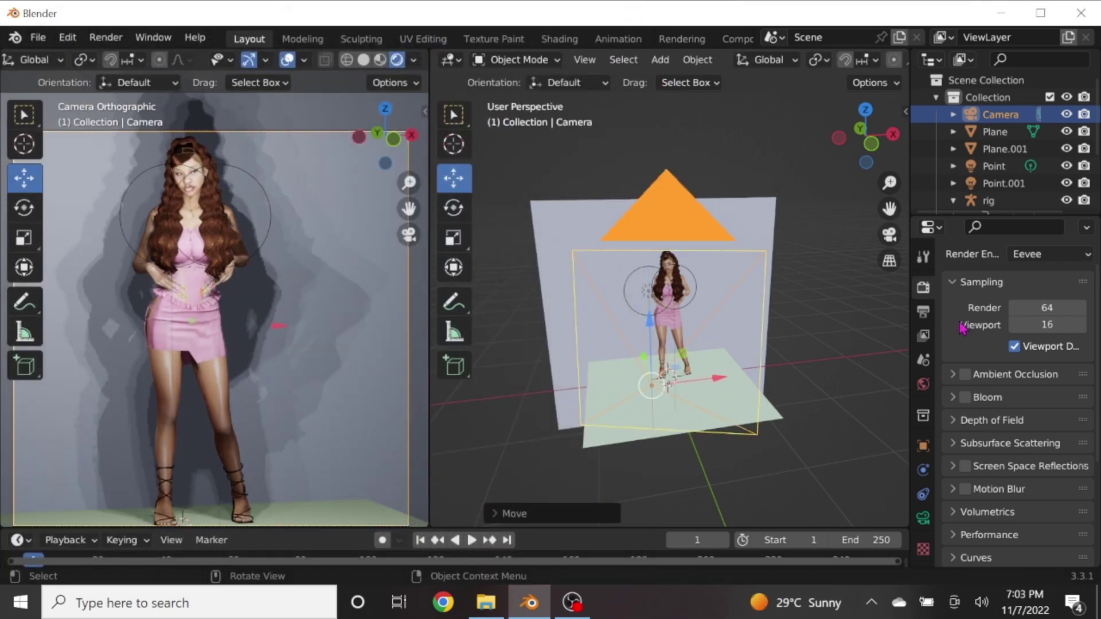
{"action": "left_click", "coordinate": [922, 316]}
{"action": "mouse_move", "coordinate": [1047, 293]}
{"action": "left_mouse_down"}
{"action": "mouse_move", "coordinate": [1032, 294]}
{"action": "mouse_move", "coordinate": [1039, 277]}
{"action": "mouse_move", "coordinate": [1021, 277]}
{"action": "left_mouse_up"}
Set the camera's orthographic scale to 1.700 and nudge the camera into place
{"action": "left_click", "coordinate": [922, 519]}
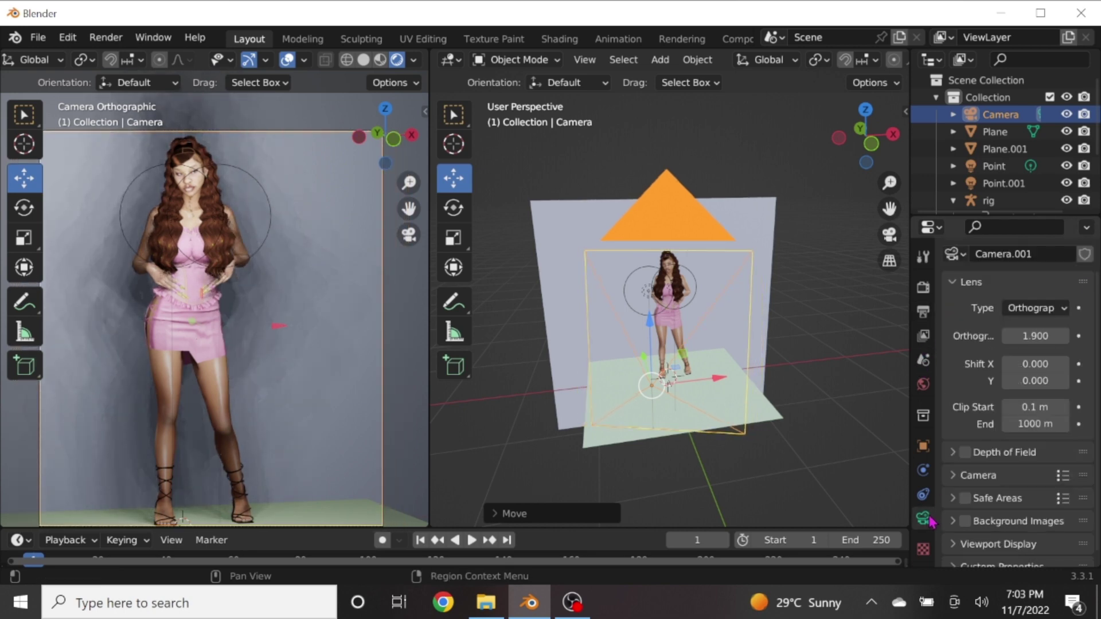
{"action": "left_click_drag", "start_coordinate": [1036, 336], "coordinate": [1026, 336]}
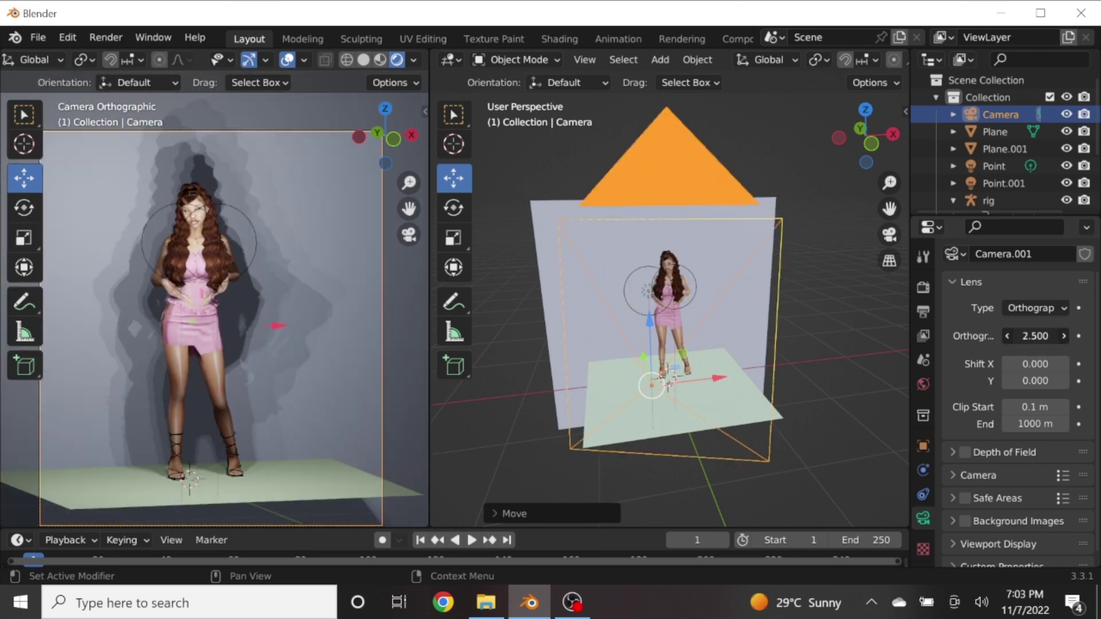
{"action": "left_click_drag", "start_coordinate": [654, 372], "coordinate": [654, 360]}
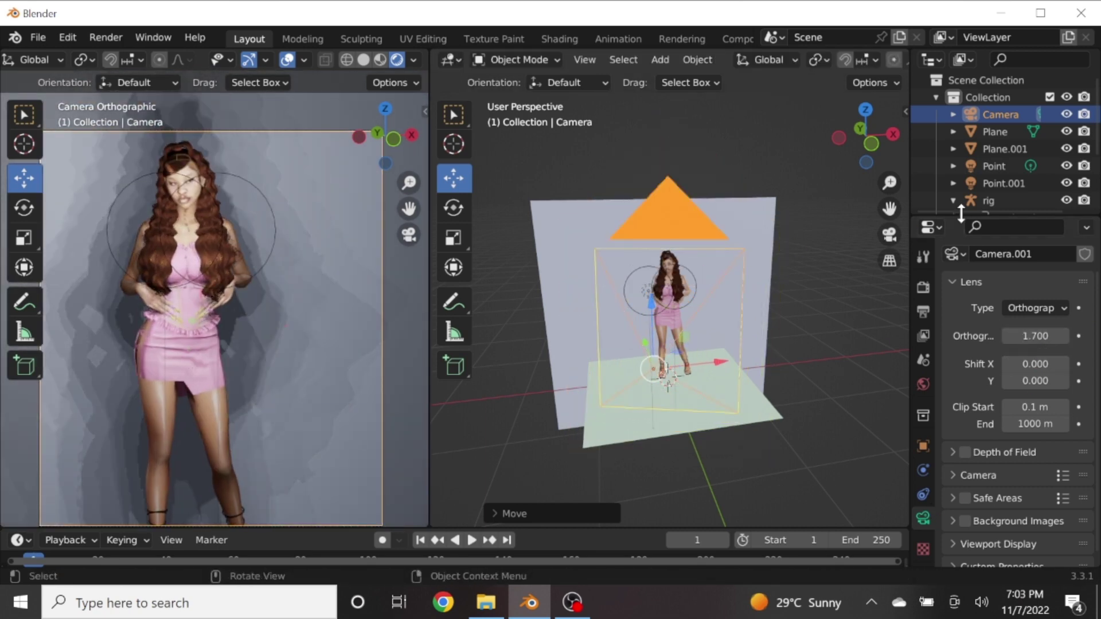
Move the first point light up near the head and select Point.001
{"action": "left_click", "coordinate": [693, 326]}
{"action": "mouse_move", "coordinate": [674, 286]}
{"action": "left_mouse_down"}
{"action": "mouse_move", "coordinate": [692, 267]}
{"action": "mouse_move", "coordinate": [427, 297]}
{"action": "left_mouse_up"}
{"action": "left_click", "coordinate": [648, 289]}
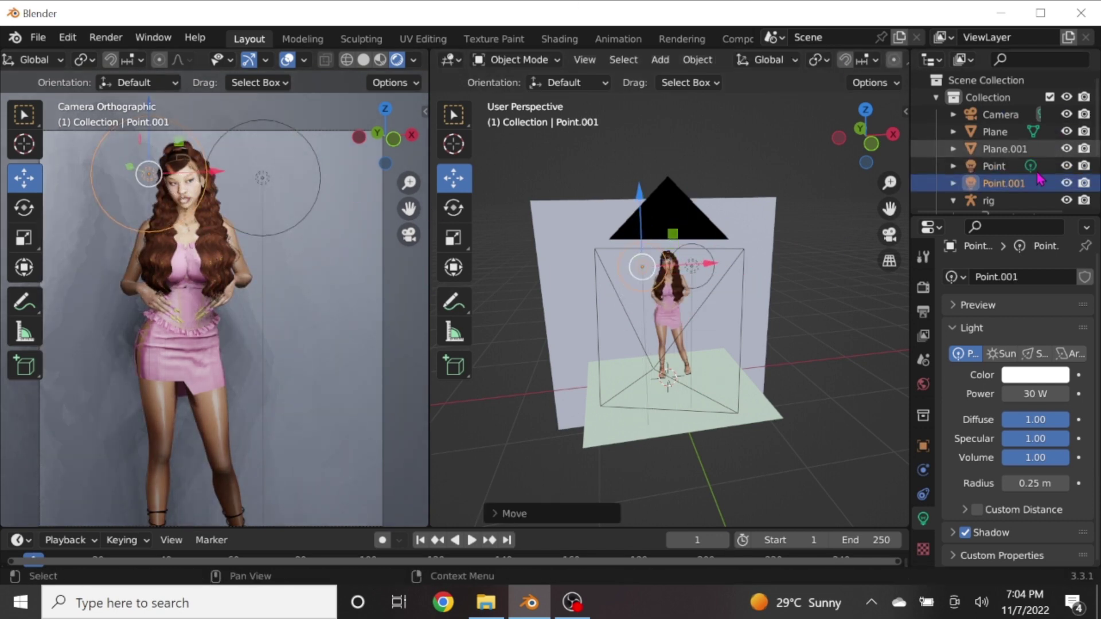
Switch the render engine to Cycles
{"action": "left_click", "coordinate": [924, 256]}
{"action": "left_click", "coordinate": [923, 384]}
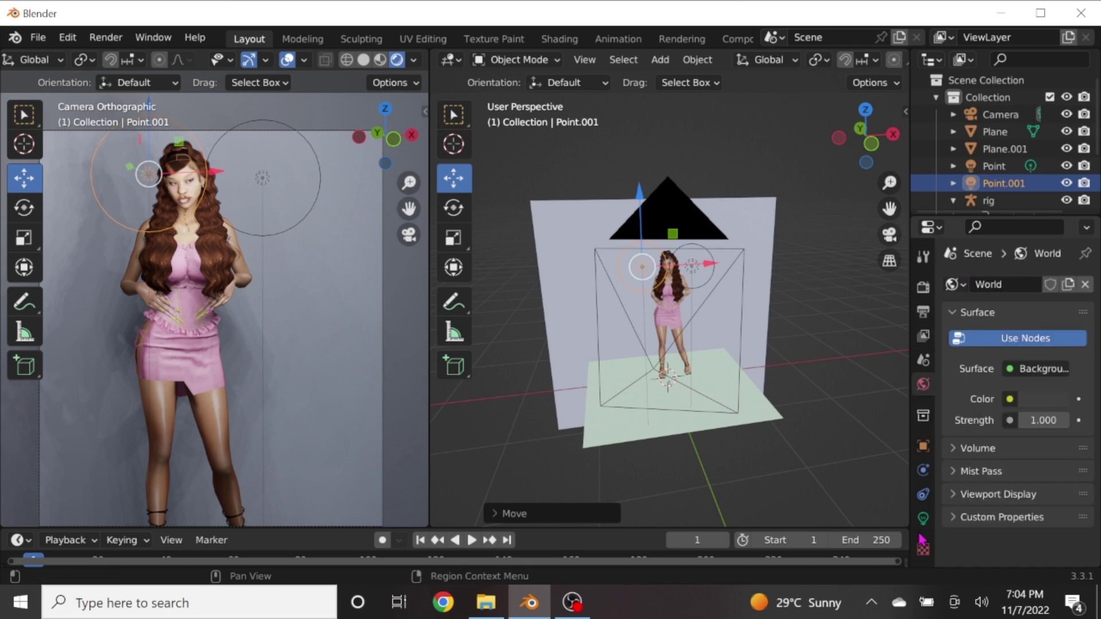
{"action": "left_click", "coordinate": [923, 519]}
{"action": "left_click", "coordinate": [924, 286]}
{"action": "left_click", "coordinate": [1055, 286]}
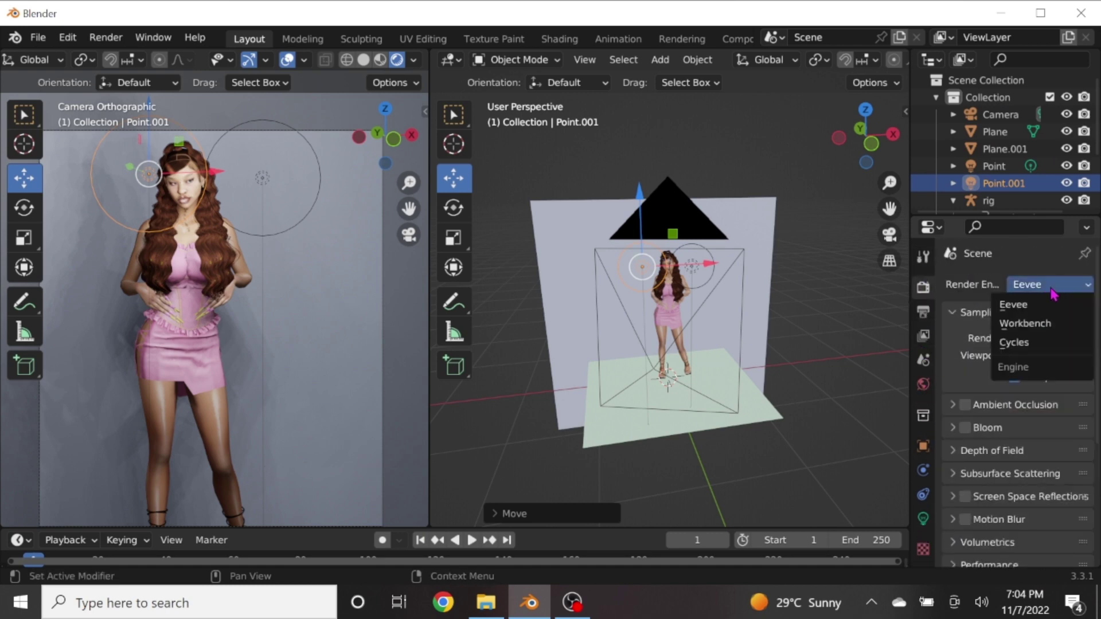
{"action": "left_click", "coordinate": [1035, 343]}
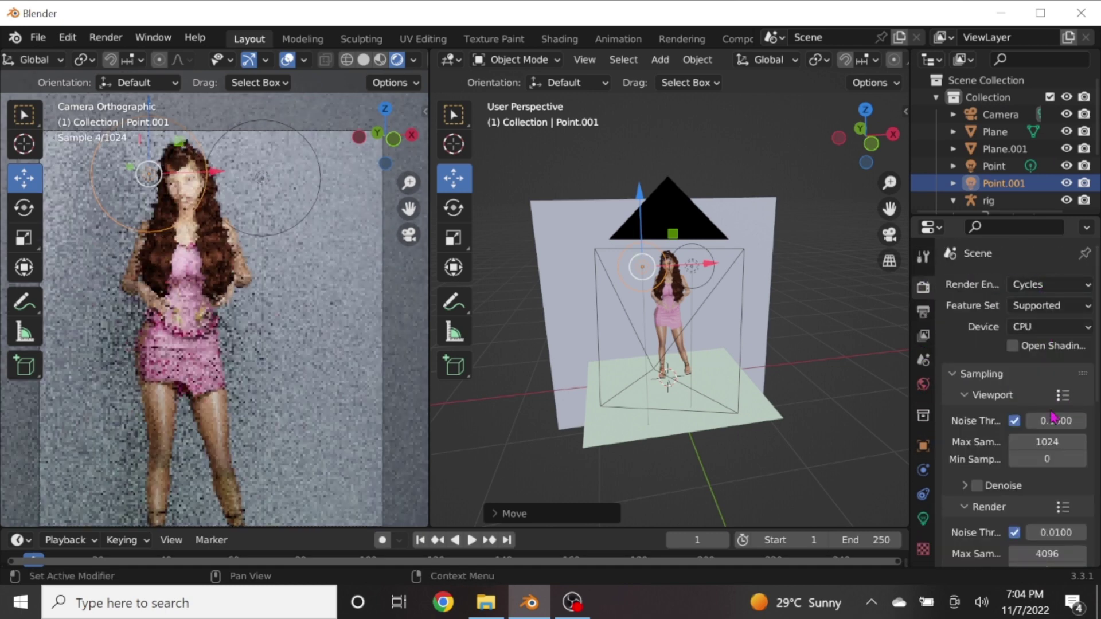
Set viewport max samples to 32 and render the final image with Cycles
{"action": "double_click", "coordinate": [1054, 441]}
{"action": "type", "text": "32"}
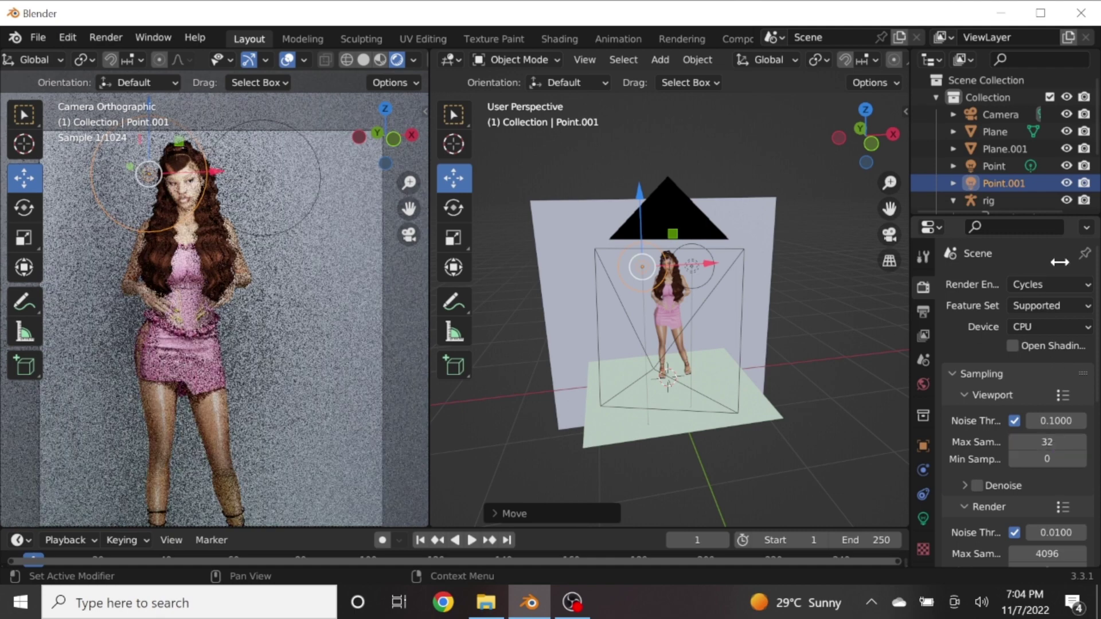
{"action": "left_click", "coordinate": [1043, 396]}
{"action": "scroll", "coordinate": [1026, 401], "scroll_direction": "down", "scroll_amount": 1}
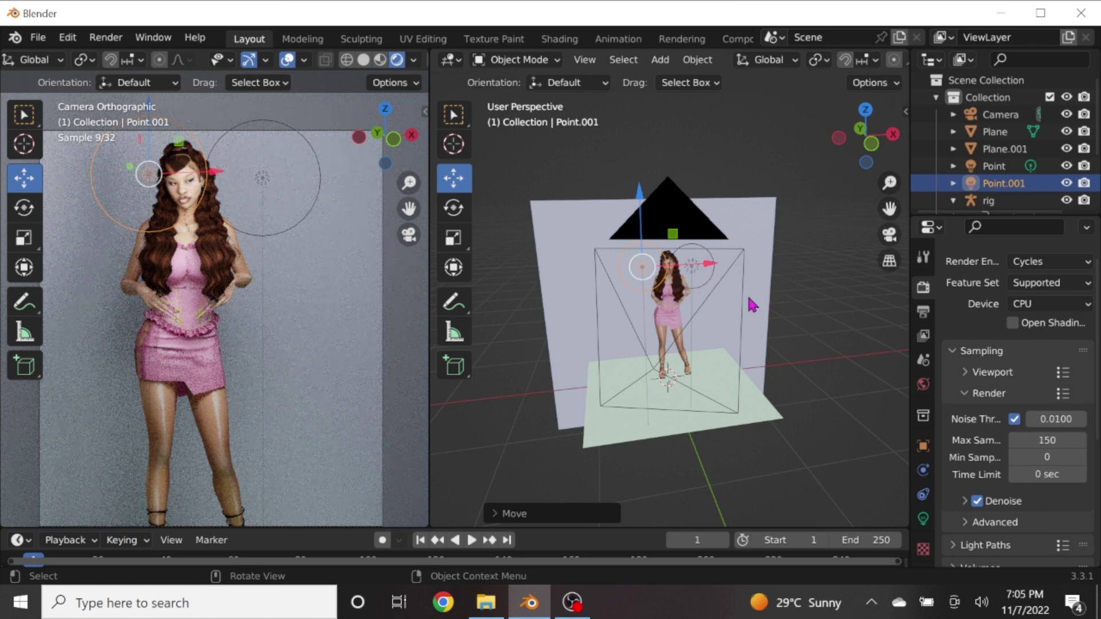
{"action": "scroll", "coordinate": [992, 367], "scroll_direction": "down", "scroll_amount": 1}
{"action": "left_click", "coordinate": [992, 349]}
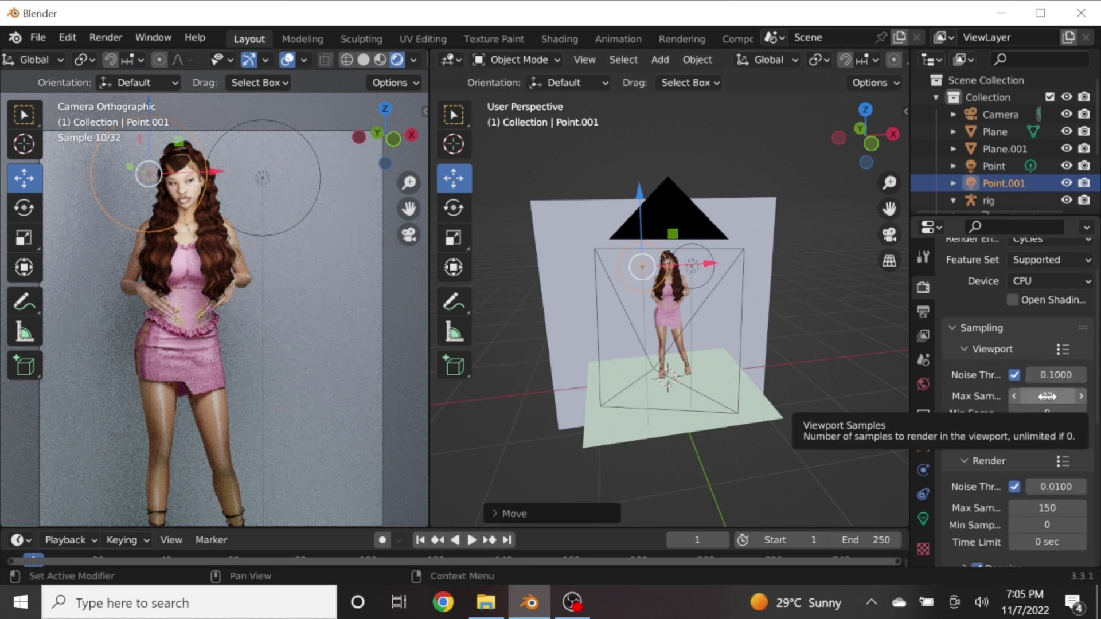
{"action": "left_click", "coordinate": [106, 40]}
{"action": "left_click", "coordinate": [244, 53]}
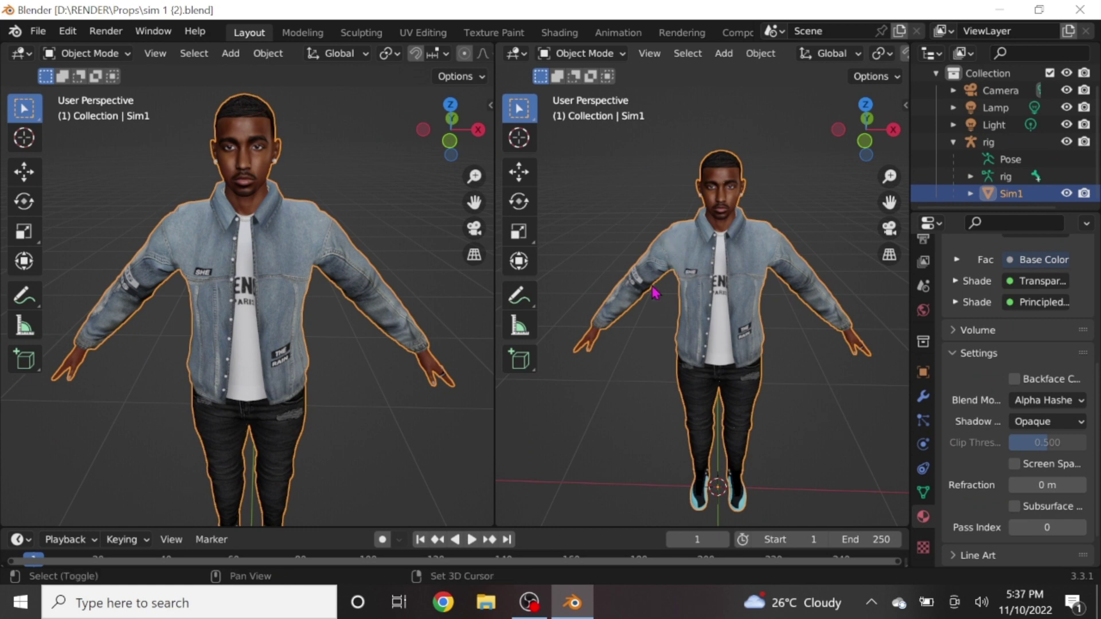
Add a plane and scale it up as the studio floor
{"action": "key", "text": "shift+a"}
{"action": "left_click", "coordinate": [714, 238]}
{"action": "scroll", "coordinate": [732, 327], "scroll_direction": "down", "scroll_amount": 2}
{"action": "key", "text": "s"}
{"action": "left_click", "coordinate": [777, 364]}
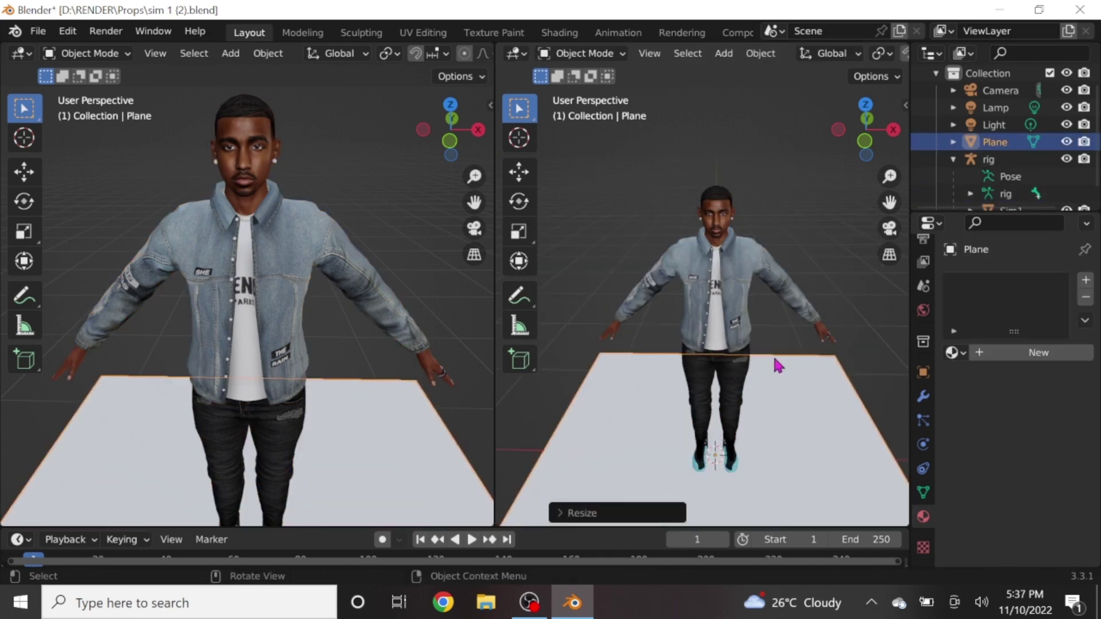
Add a second plane, Plane.001, lift it and rotate it upright as a backdrop wall
{"action": "key", "text": "shift+a"}
{"action": "left_click", "coordinate": [781, 236]}
{"action": "left_click", "coordinate": [516, 182]}
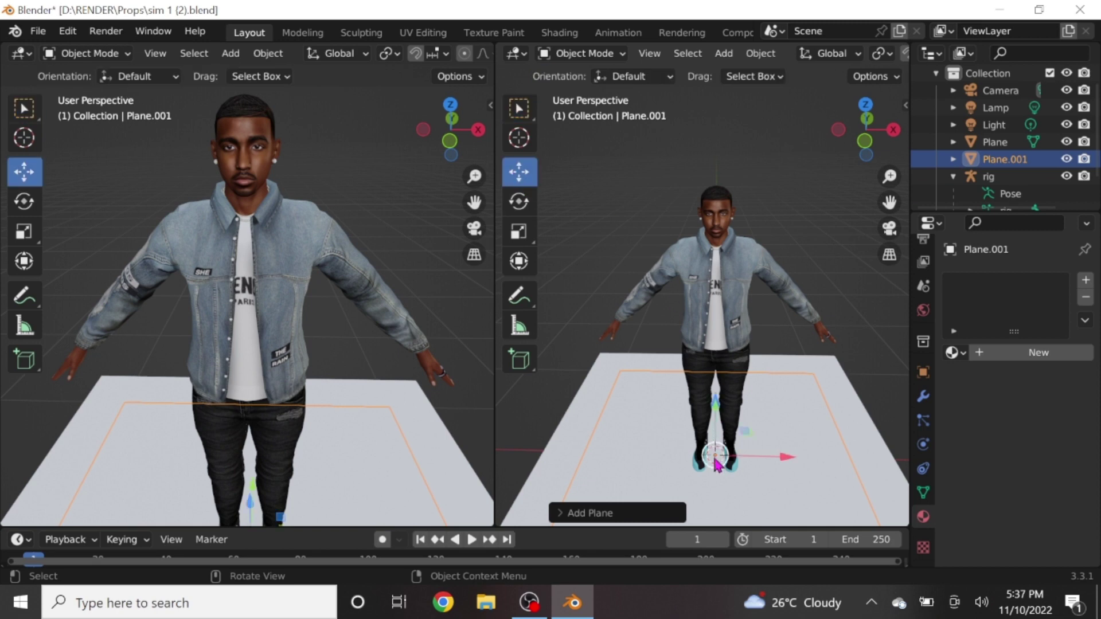
{"action": "left_click_drag", "start_coordinate": [716, 465], "coordinate": [659, 398]}
{"action": "middle_click_drag", "start_coordinate": [659, 398], "coordinate": [851, 381]}
{"action": "left_click_drag", "start_coordinate": [663, 300], "coordinate": [656, 301]}
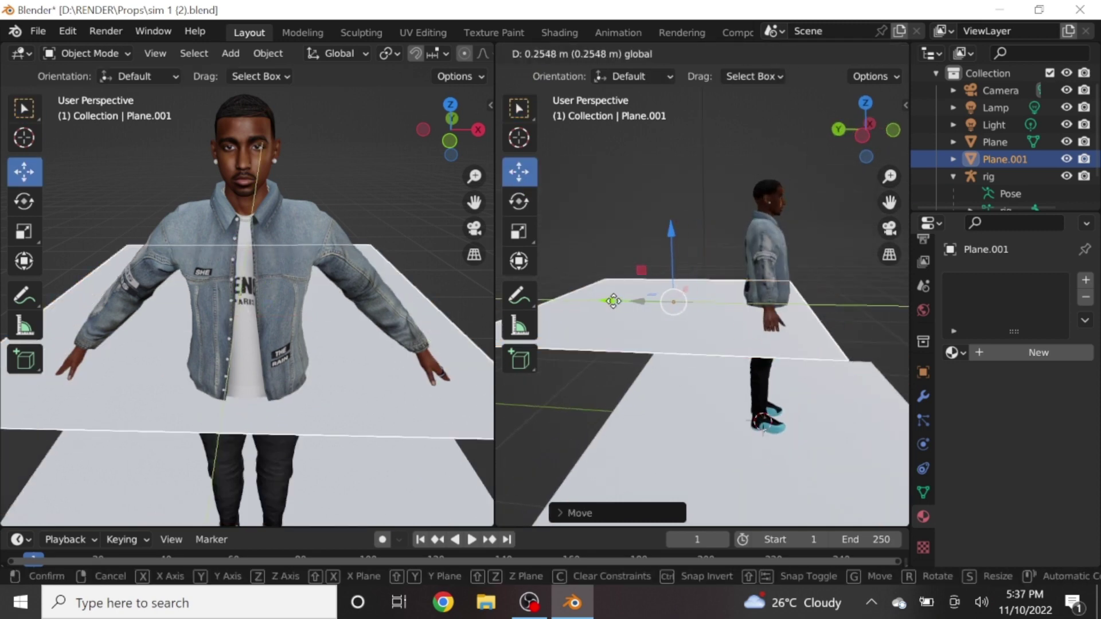
{"action": "left_click", "coordinate": [519, 202]}
{"action": "left_click_drag", "start_coordinate": [709, 261], "coordinate": [784, 436]}
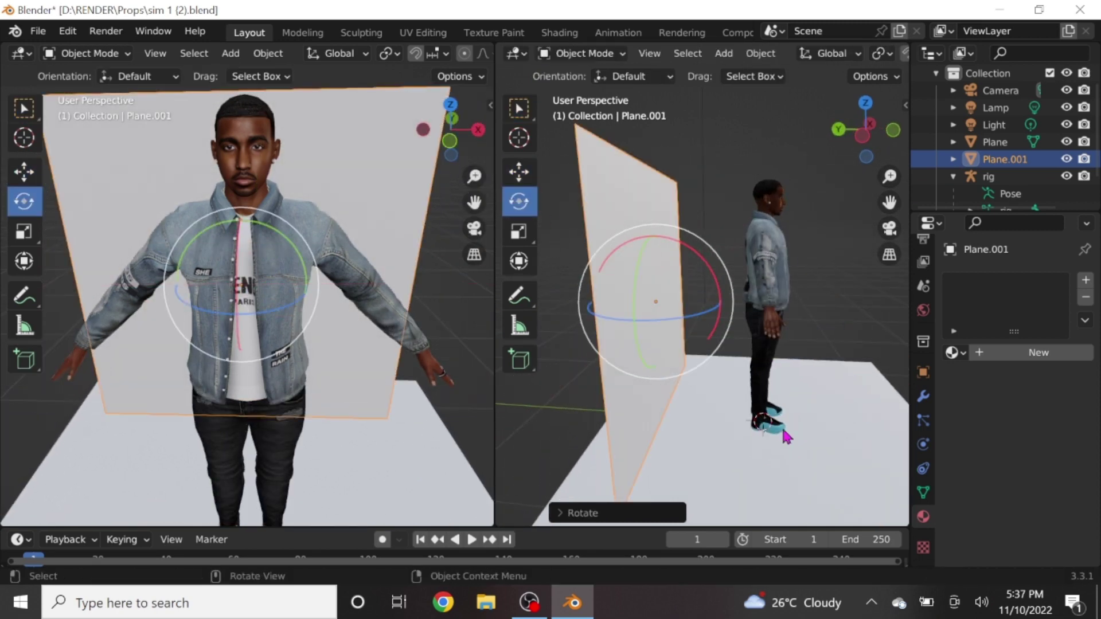
{"action": "middle_click_drag", "start_coordinate": [784, 433], "coordinate": [659, 390]}
{"action": "left_click", "coordinate": [514, 178]}
Enlarge the backdrop plane and orbit around the set to check the framing
{"action": "key", "text": "s"}
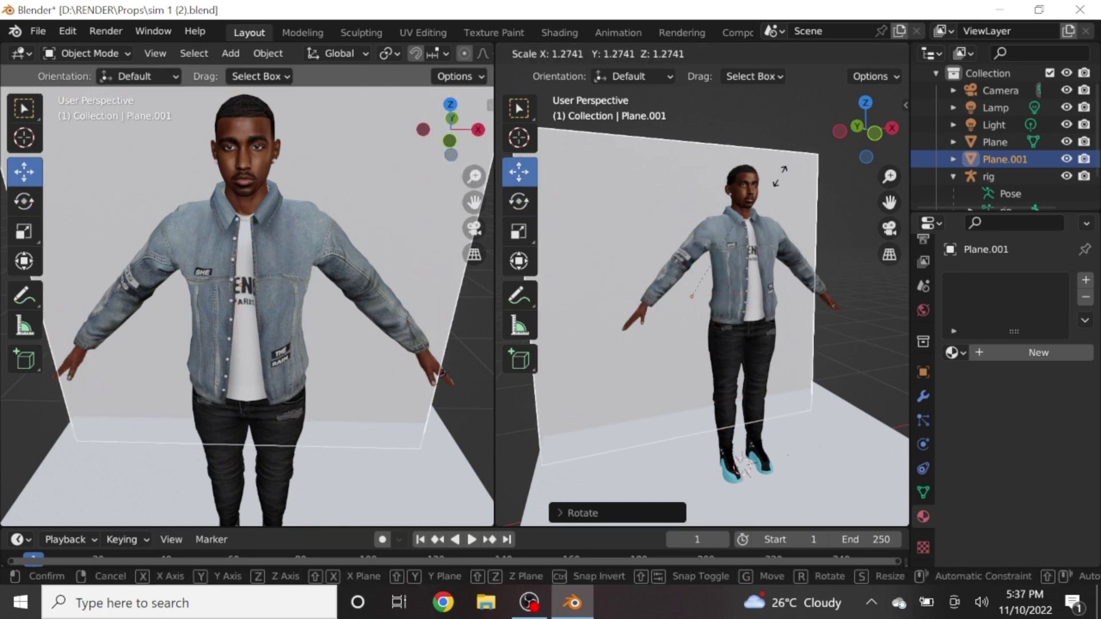
{"action": "left_click", "coordinate": [777, 172]}
{"action": "mouse_move", "coordinate": [776, 172]}
{"action": "middle_mouse_down"}
{"action": "mouse_move", "coordinate": [799, 413]}
{"action": "mouse_move", "coordinate": [737, 437]}
{"action": "middle_mouse_up"}
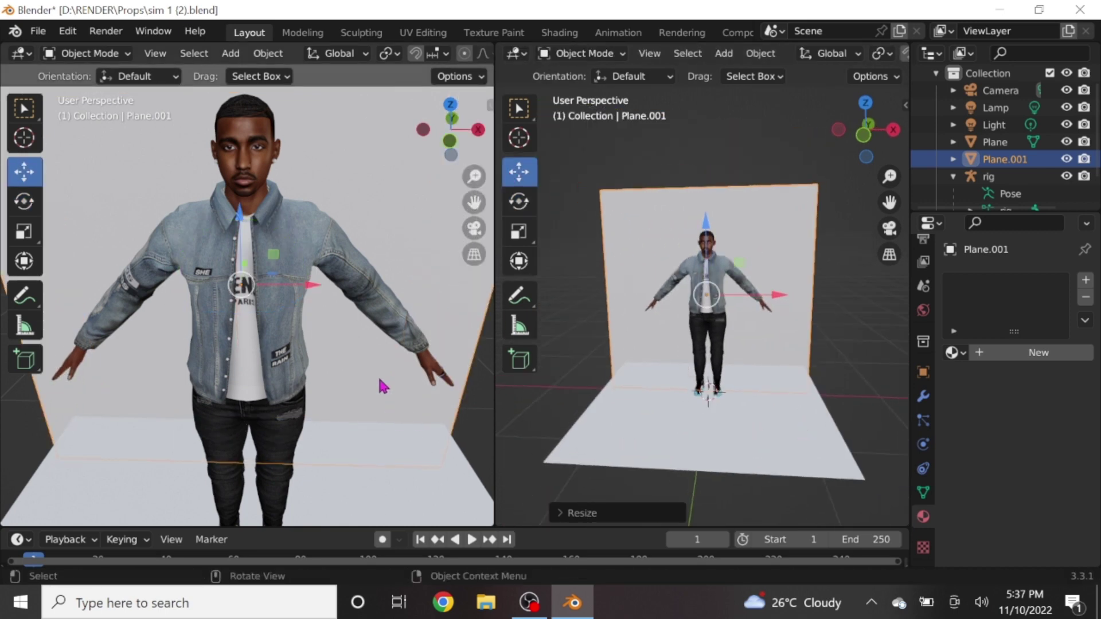
{"action": "scroll", "coordinate": [361, 373], "scroll_direction": "down", "scroll_amount": 5}
{"action": "middle_click_drag", "start_coordinate": [327, 339], "coordinate": [367, 344]}
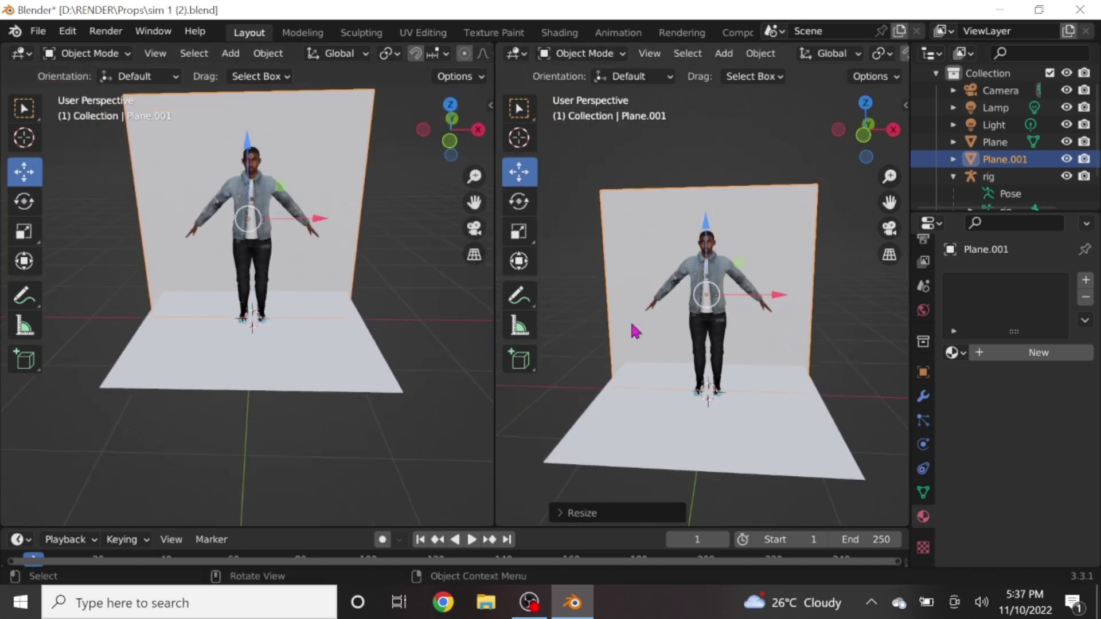
{"action": "middle_click_drag", "start_coordinate": [634, 327], "coordinate": [704, 410]}
{"action": "scroll", "coordinate": [277, 302], "scroll_direction": "up", "scroll_amount": 3}
{"action": "middle_click_drag", "start_coordinate": [277, 302], "coordinate": [286, 287]}
{"action": "left_click_drag", "start_coordinate": [473, 202], "coordinate": [461, 203]}
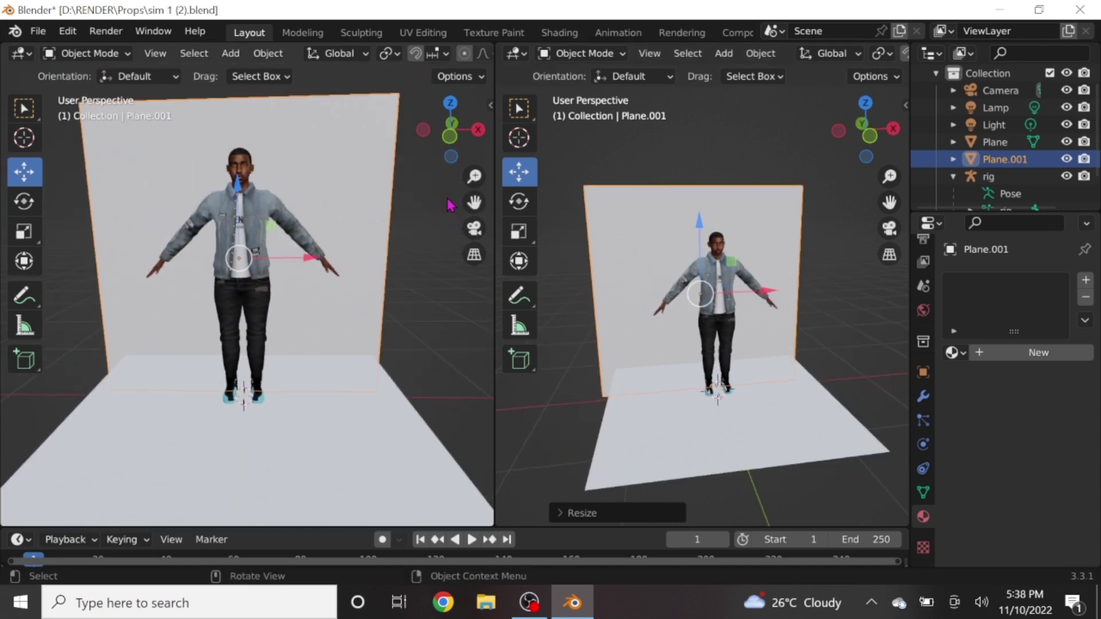
{"action": "middle_click_drag", "start_coordinate": [778, 384], "coordinate": [744, 380]}
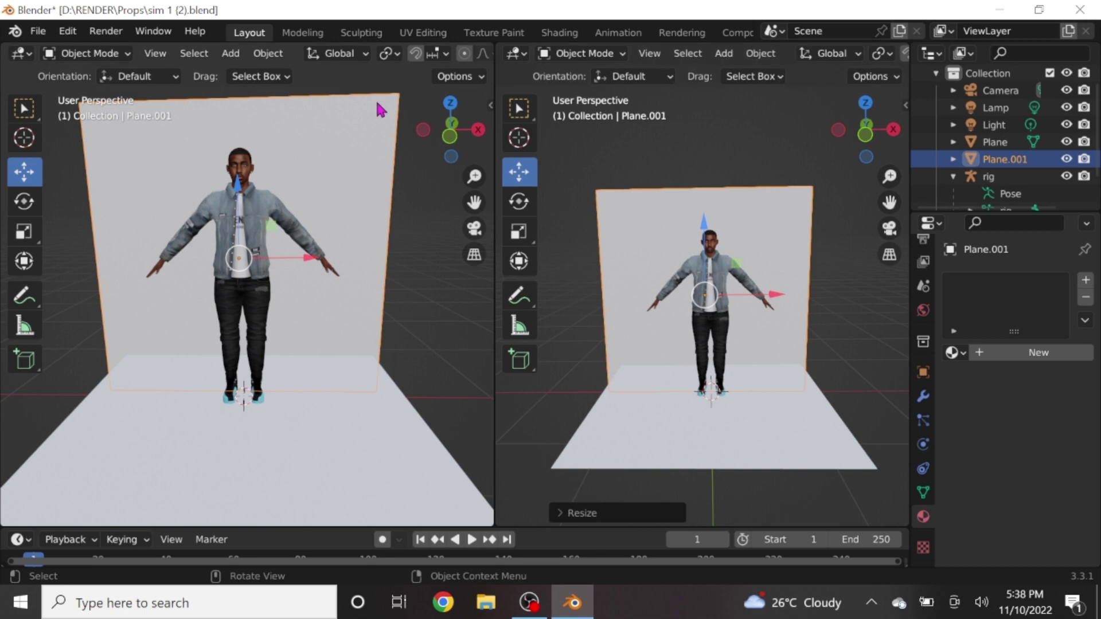
{"action": "left_click", "coordinate": [20, 53]}
Change the left area into the Nonlinear Animation editor
{"action": "key", "text": "shift+a"}
{"action": "left_click", "coordinate": [38, 31]}
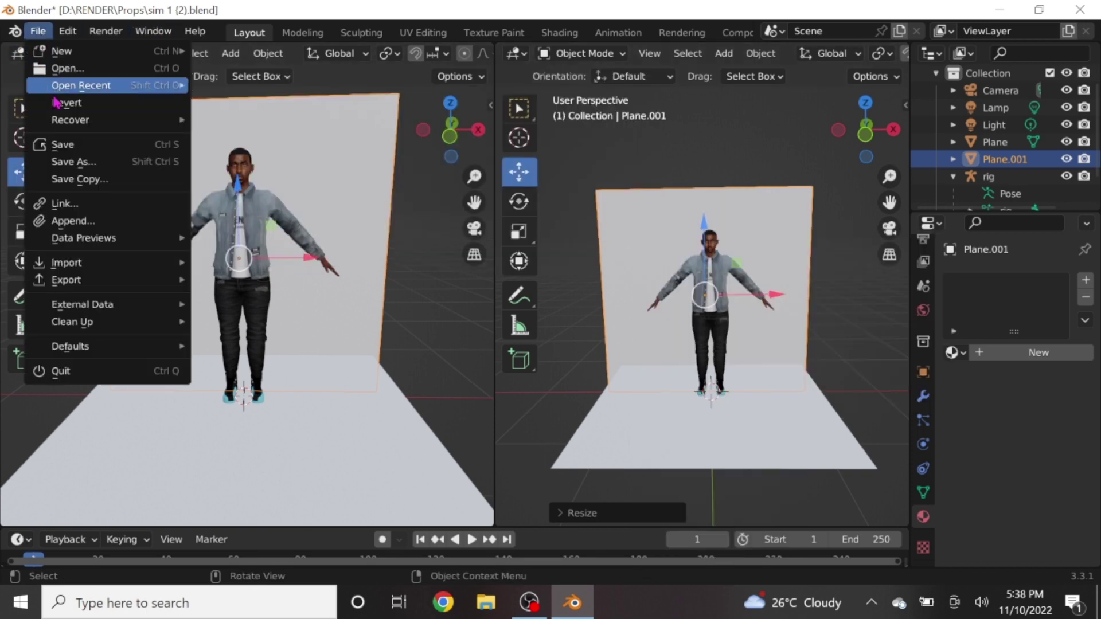
{"action": "left_click", "coordinate": [13, 31]}
{"action": "left_click", "coordinate": [21, 53]}
{"action": "left_click", "coordinate": [246, 182]}
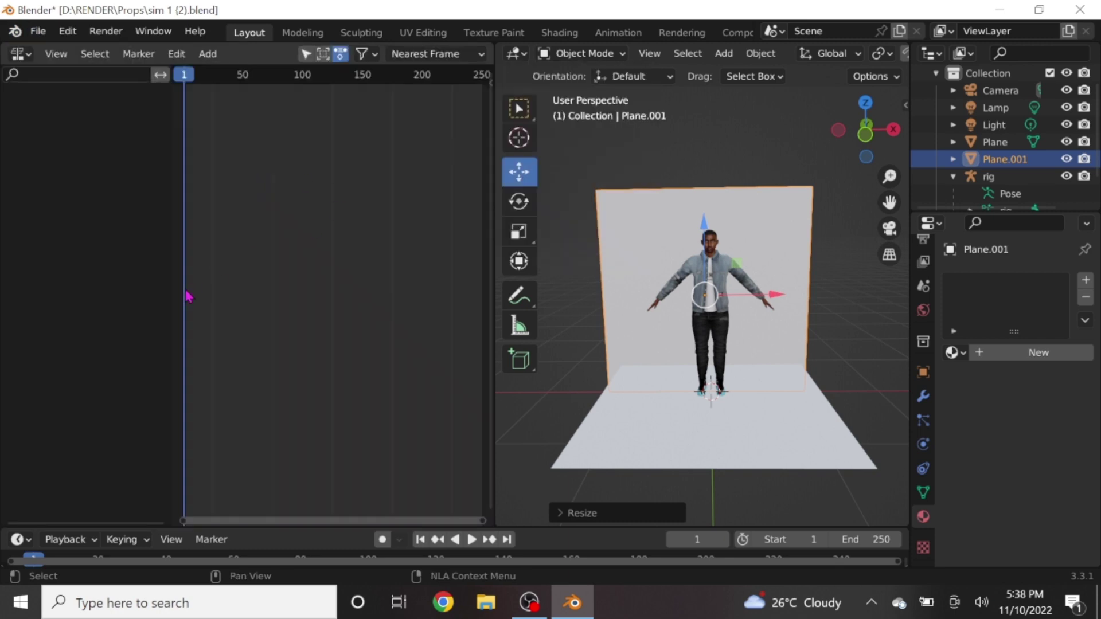
{"action": "scroll", "coordinate": [1001, 143], "scroll_direction": "down", "scroll_amount": 2}
{"action": "scroll", "coordinate": [1001, 144], "scroll_direction": "up", "scroll_amount": 3}
Delete the Camera, Lamp and Light objects from the Outliner
{"action": "left_click", "coordinate": [1001, 101]}
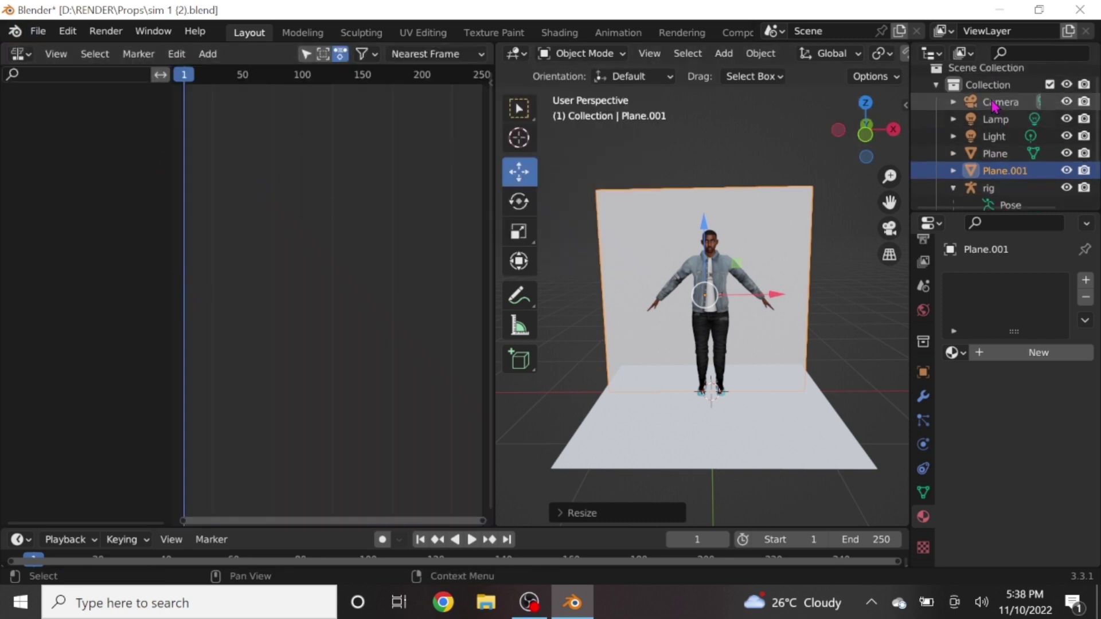
{"action": "right_click", "coordinate": [946, 101]}
{"action": "left_click", "coordinate": [899, 141]}
{"action": "left_click", "coordinate": [975, 102]}
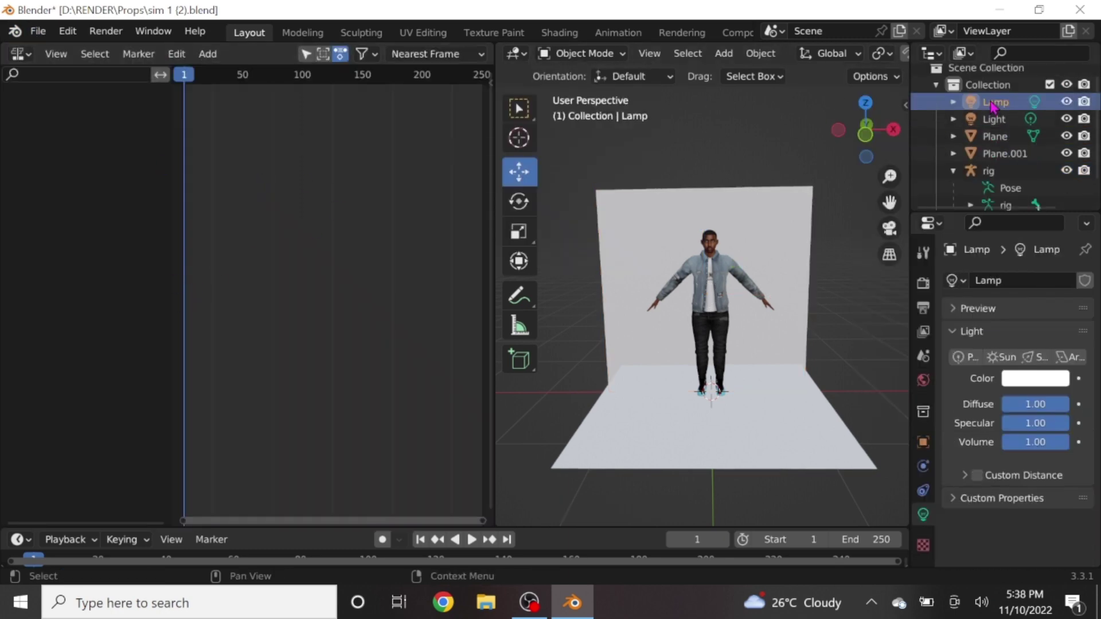
{"action": "right_click", "coordinate": [959, 103]}
{"action": "left_click", "coordinate": [959, 107]}
{"action": "right_click", "coordinate": [975, 102]}
{"action": "left_click", "coordinate": [959, 107]}
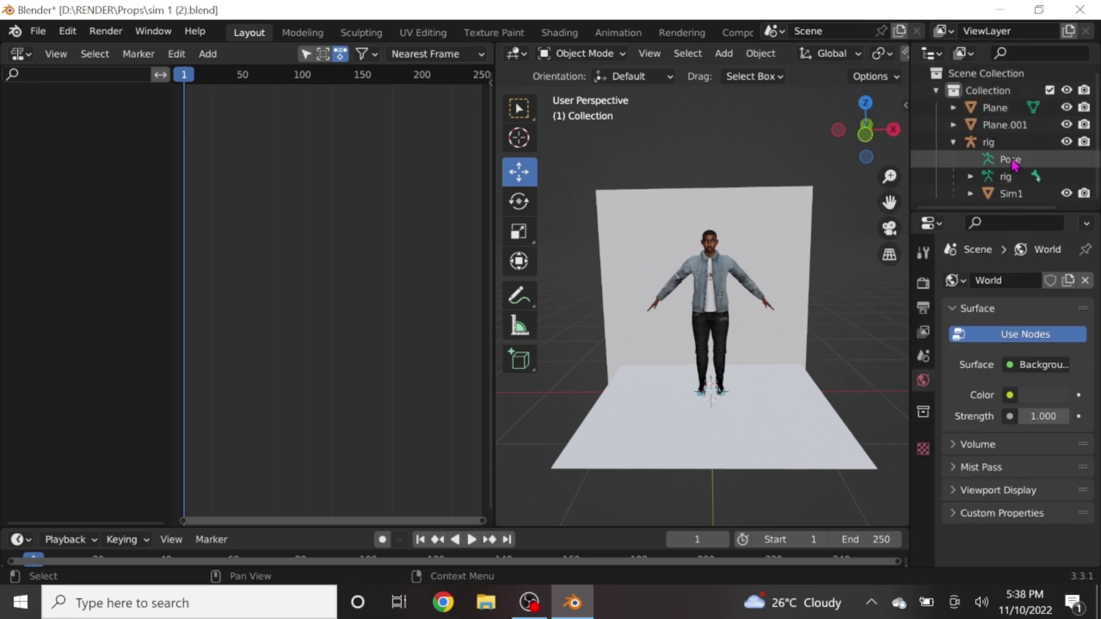
{"action": "left_click", "coordinate": [987, 142]}
Insert a Location & Rotation keyframe on the character rig
{"action": "key", "text": "KP_Decimal"}
{"action": "scroll", "coordinate": [794, 216], "scroll_direction": "up", "scroll_amount": 4}
{"action": "scroll", "coordinate": [891, 212], "scroll_direction": "up", "scroll_amount": 3}
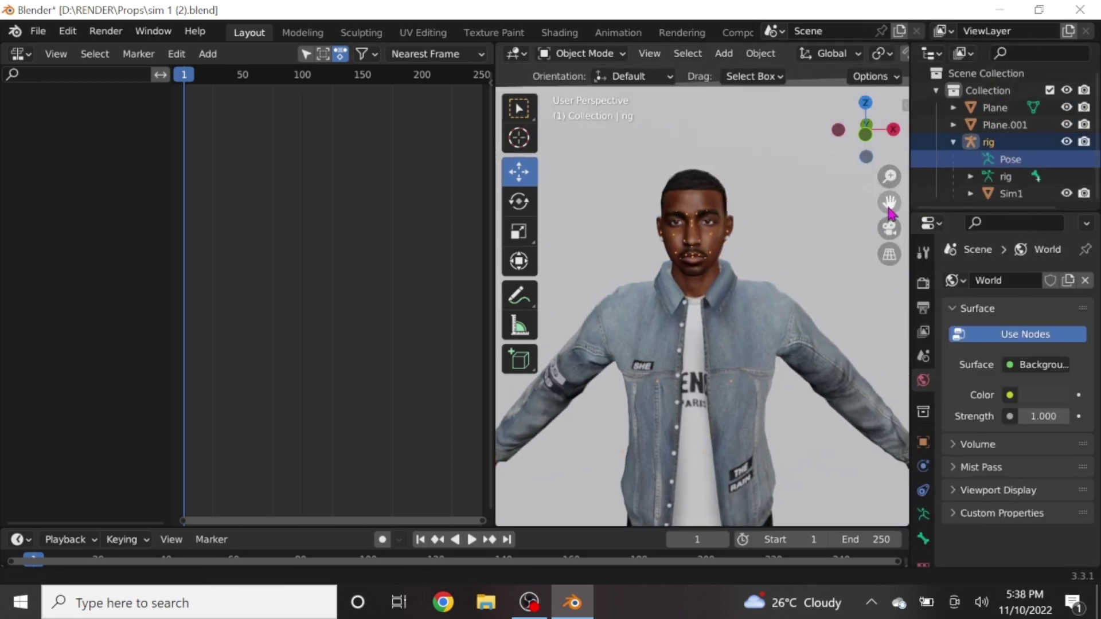
{"action": "right_click", "coordinate": [714, 243]}
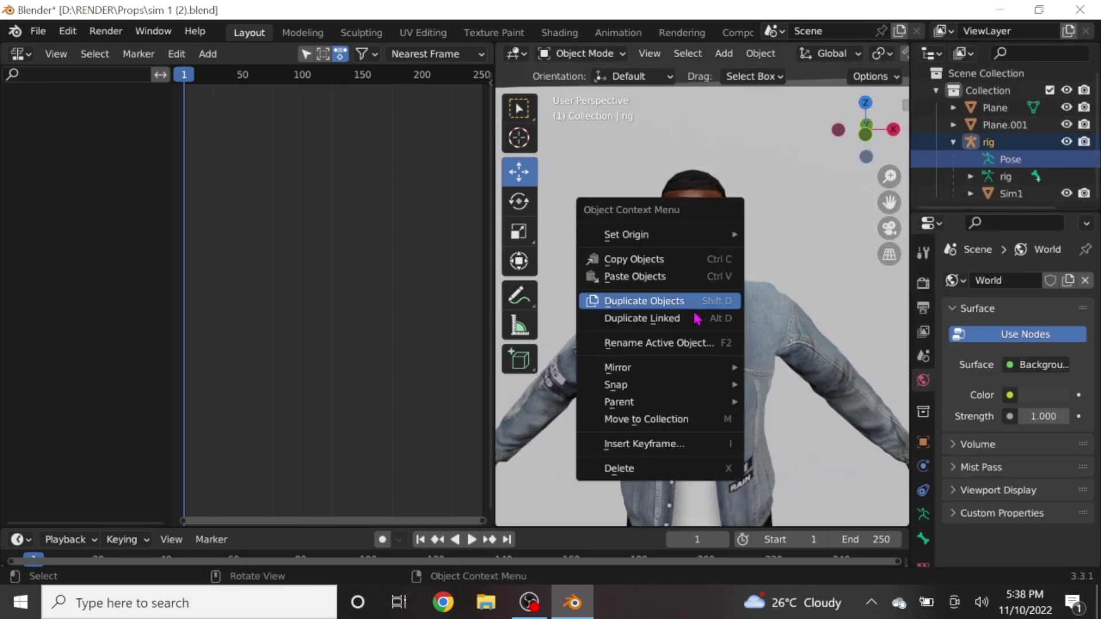
{"action": "left_click", "coordinate": [690, 445]}
{"action": "left_click", "coordinate": [644, 325]}
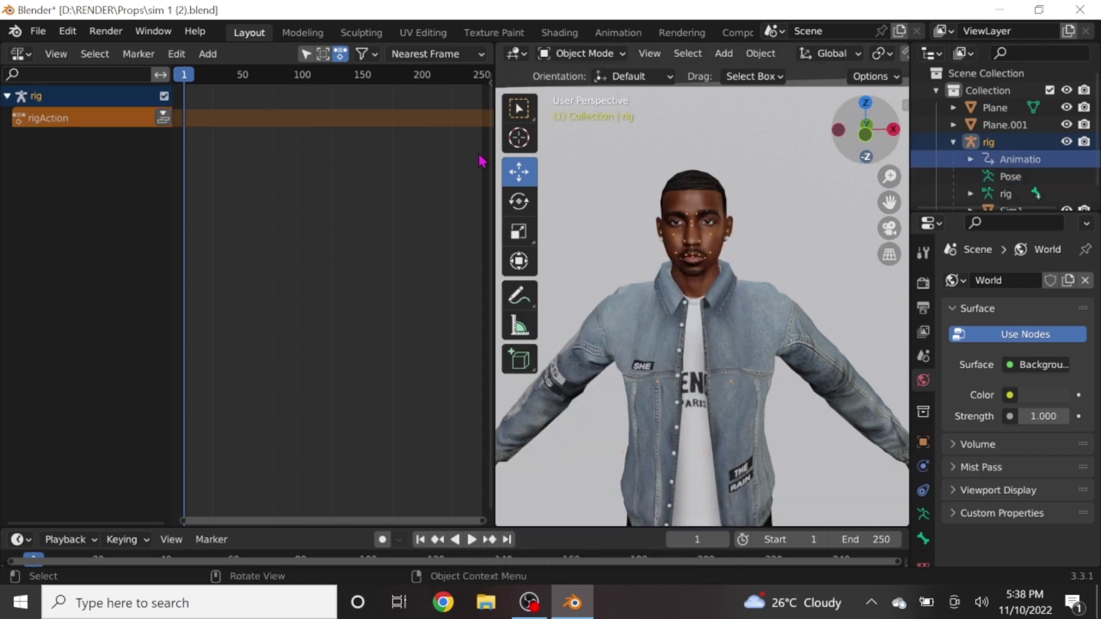
Push the rig's action down into an NLA track
{"action": "left_click", "coordinate": [163, 122]}
{"action": "left_click_drag", "start_coordinate": [174, 207], "coordinate": [225, 207]}
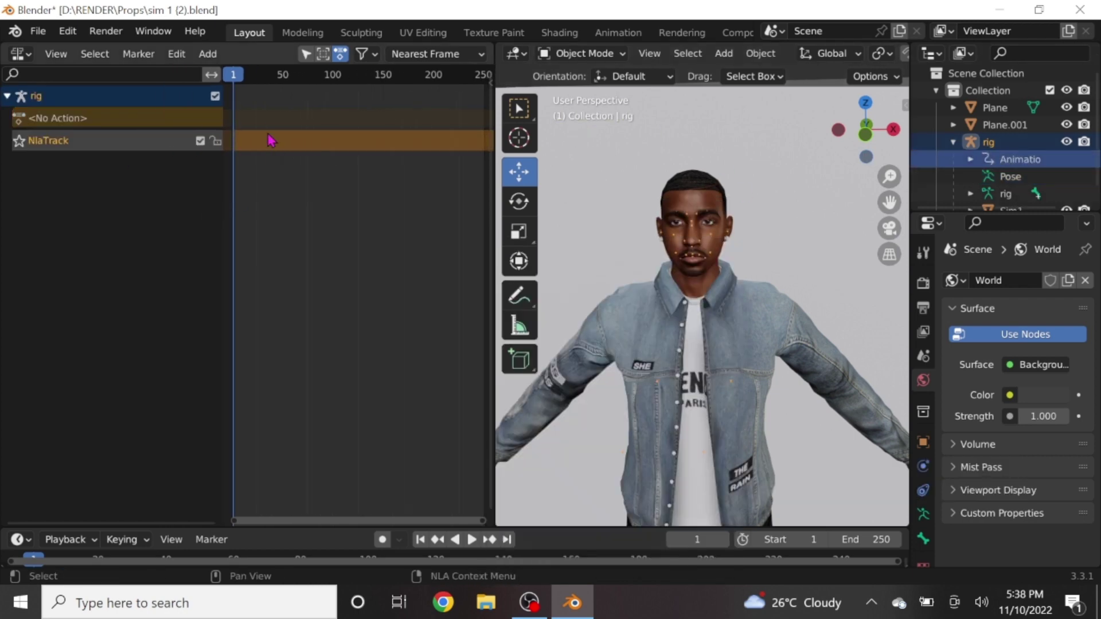
{"action": "right_click", "coordinate": [270, 140]}
{"action": "left_click", "coordinate": [38, 31]}
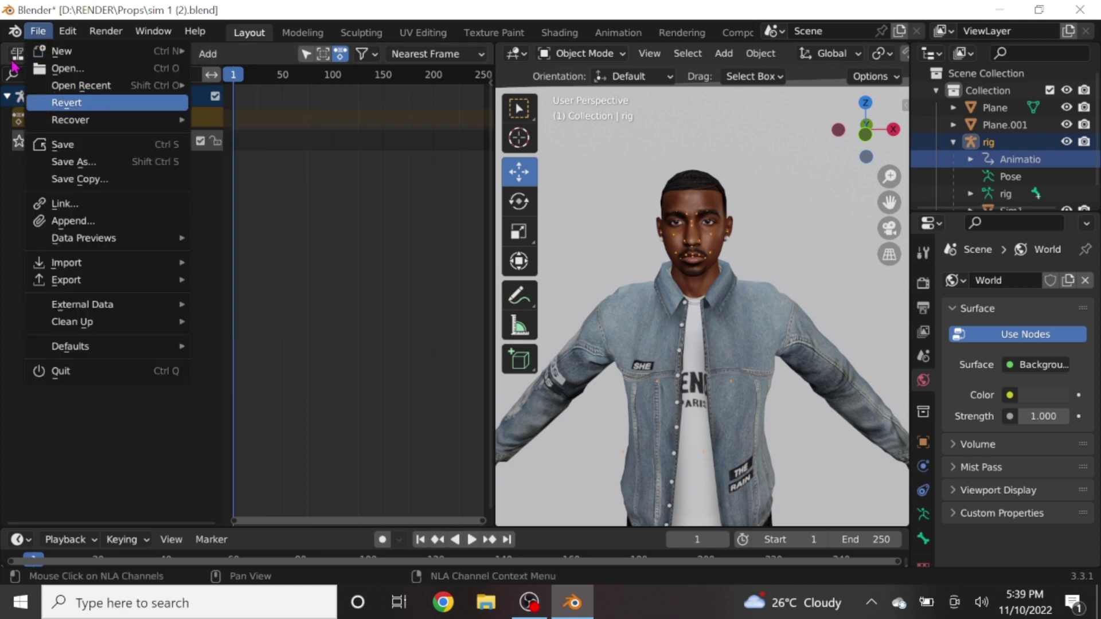
{"action": "left_click", "coordinate": [18, 54]}
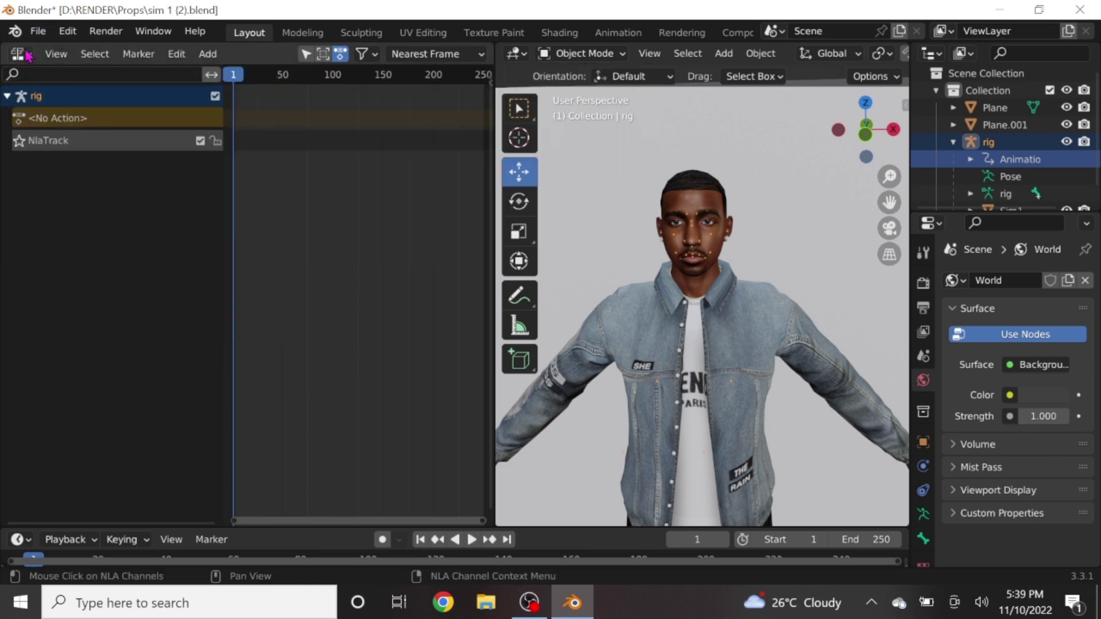
Start appending from another blend file and browse folders for the pose files
{"action": "left_click", "coordinate": [37, 31]}
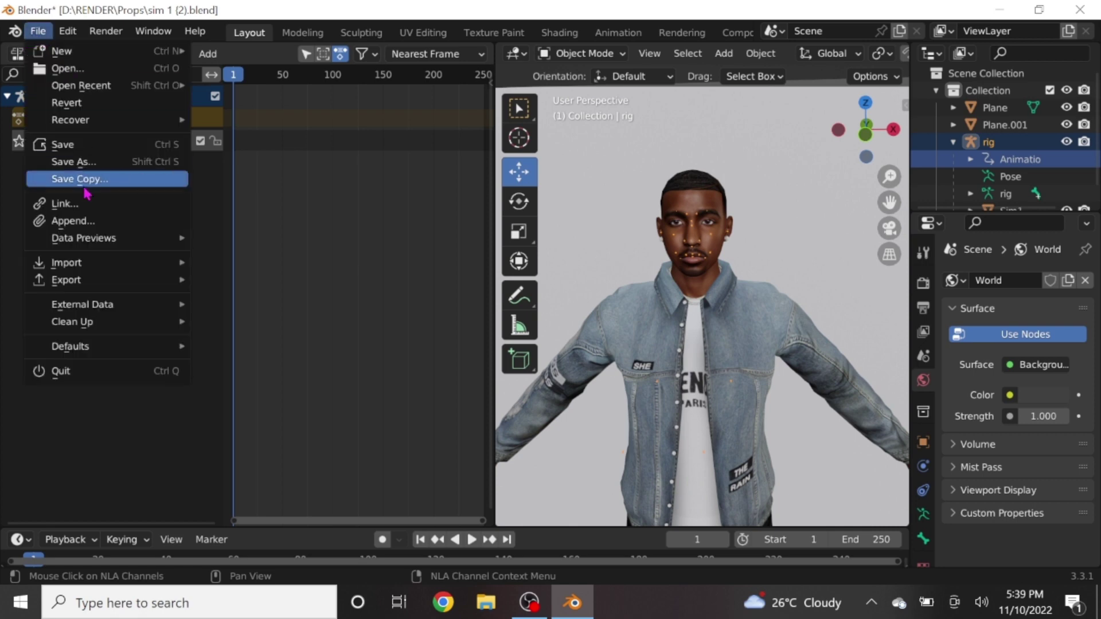
{"action": "left_click", "coordinate": [114, 224]}
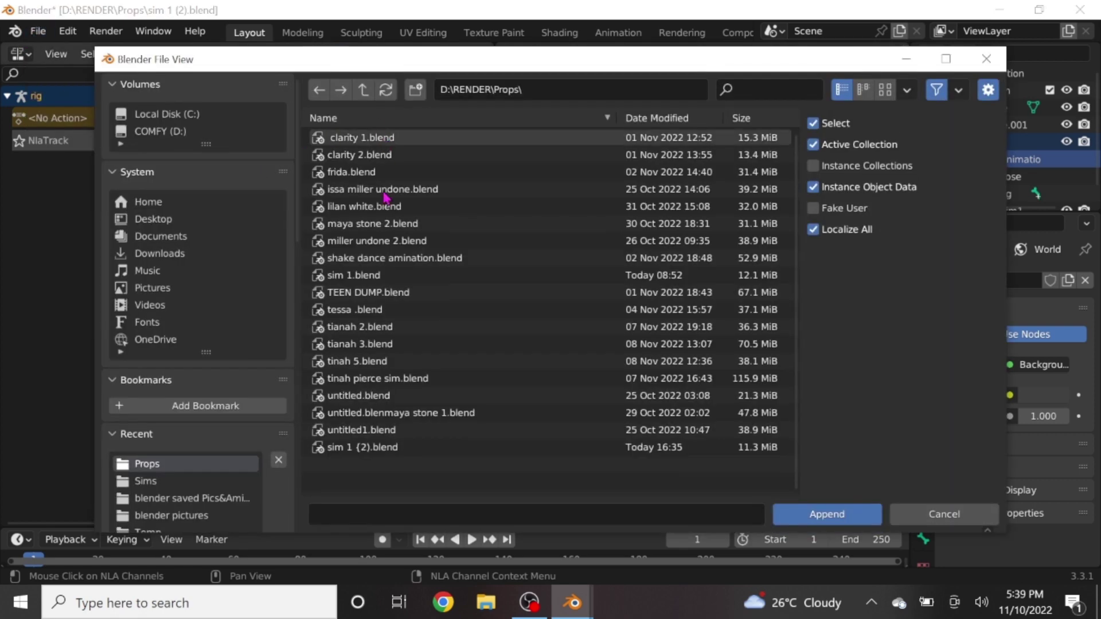
{"action": "scroll", "coordinate": [175, 447], "scroll_direction": "down", "scroll_amount": 5}
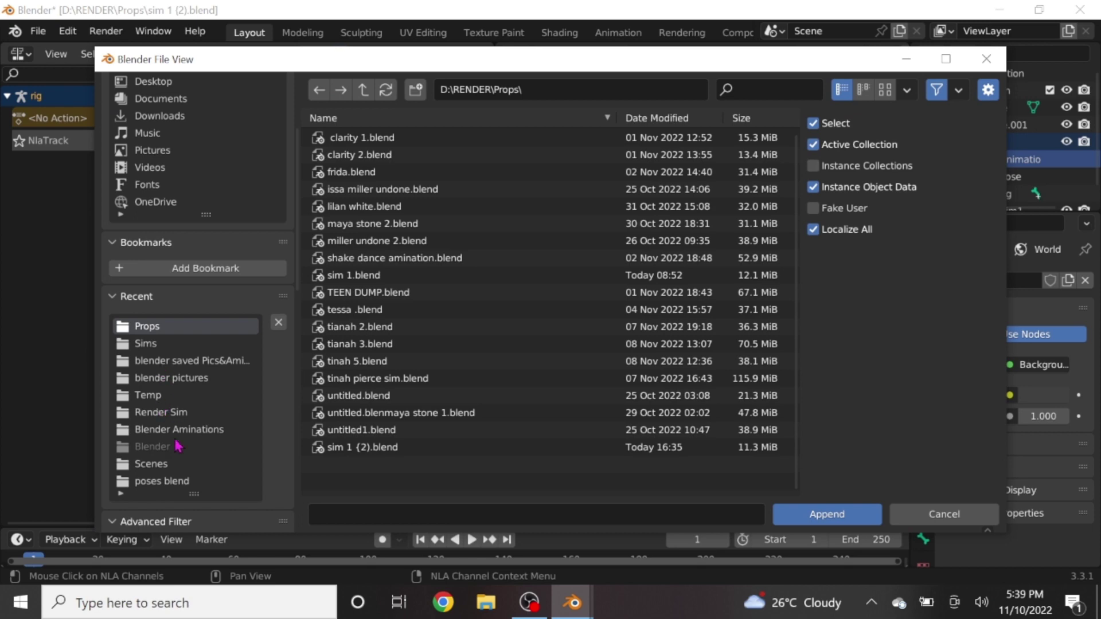
{"action": "left_click", "coordinate": [162, 481]}
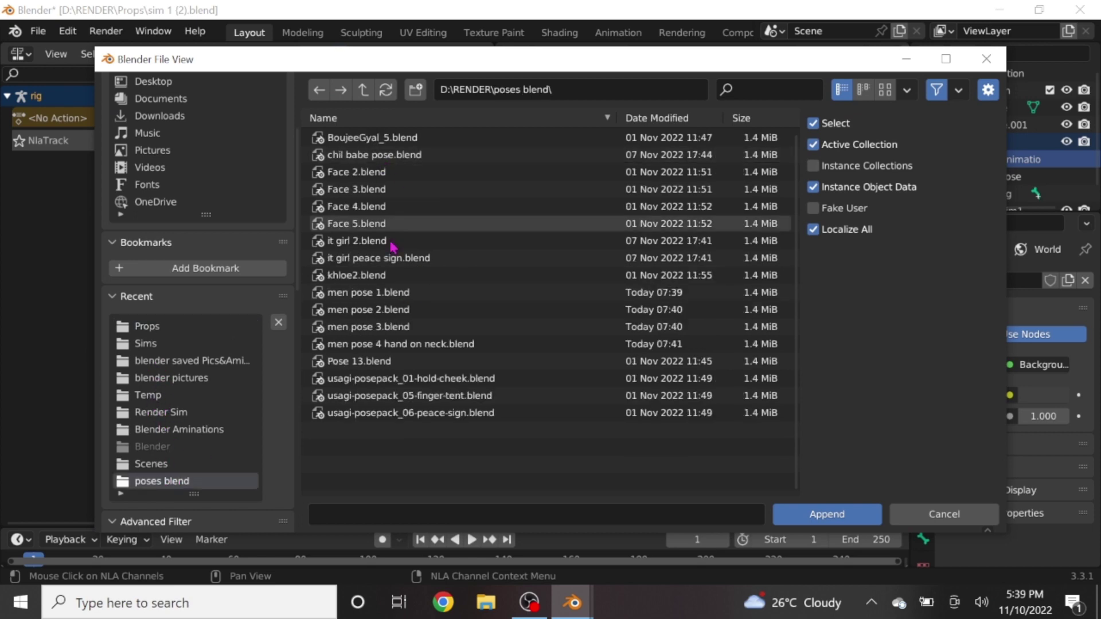
{"action": "left_click", "coordinate": [319, 90]}
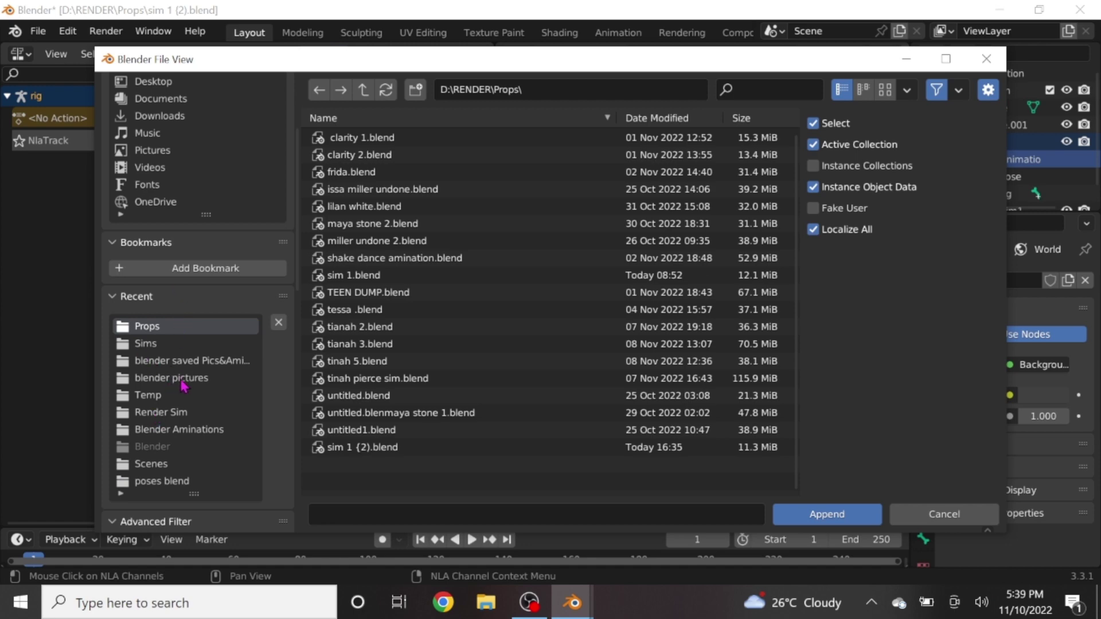
{"action": "left_click", "coordinate": [178, 360]}
{"action": "scroll", "coordinate": [184, 356], "scroll_direction": "down", "scroll_amount": 4}
{"action": "left_click", "coordinate": [172, 368]}
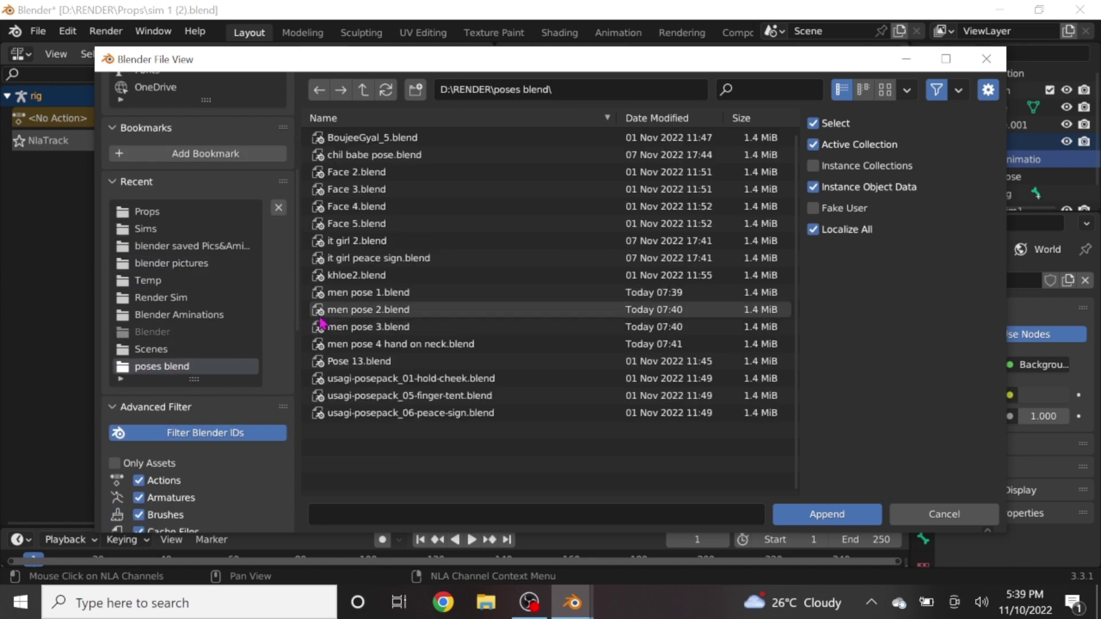
{"action": "scroll", "coordinate": [178, 324], "scroll_direction": "down", "scroll_amount": 2}
{"action": "scroll", "coordinate": [201, 246], "scroll_direction": "up", "scroll_amount": 8}
{"action": "scroll", "coordinate": [215, 172], "scroll_direction": "up", "scroll_amount": 2}
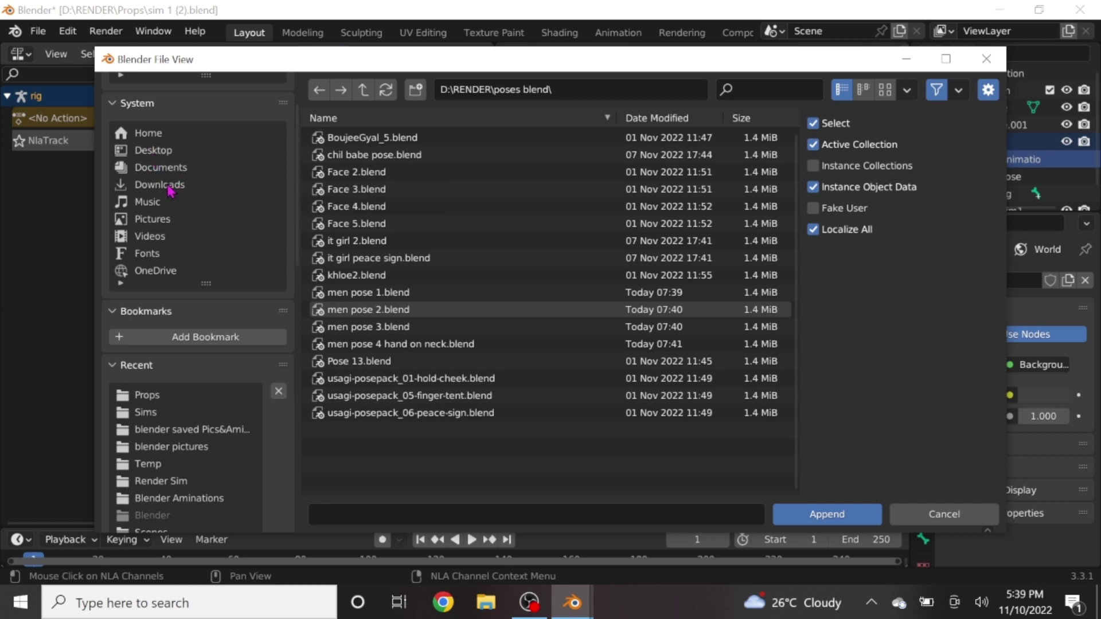
Append the pose action from men pose 3.blend in the RENDER/posses folder on drive D
{"action": "left_click", "coordinate": [148, 133]}
{"action": "scroll", "coordinate": [162, 141], "scroll_direction": "up", "scroll_amount": 3}
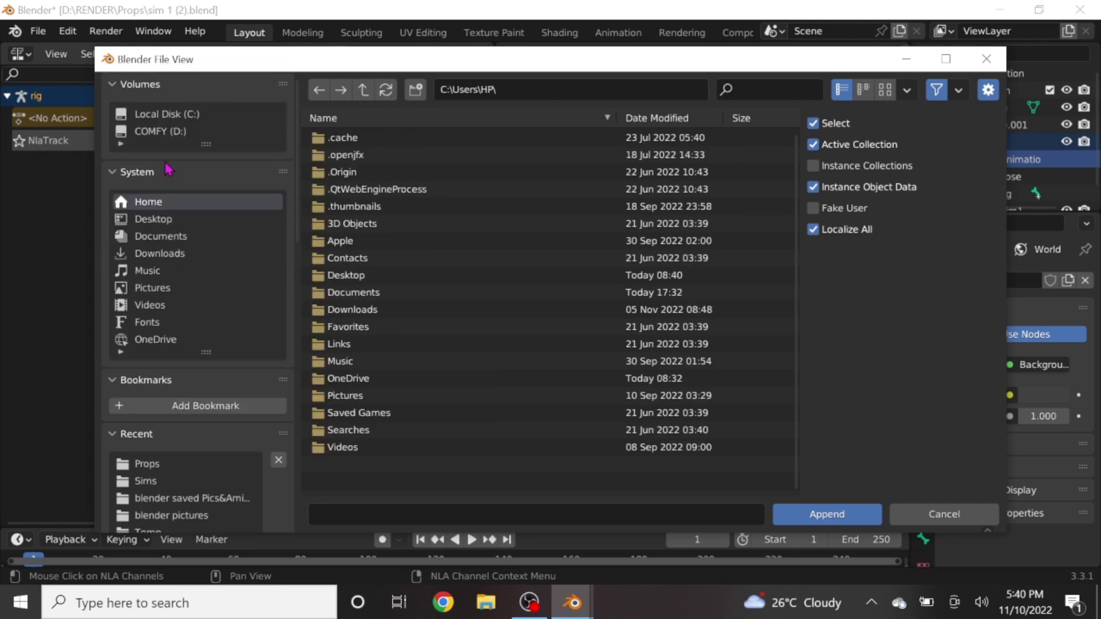
{"action": "scroll", "coordinate": [384, 322], "scroll_direction": "down", "scroll_amount": 3}
{"action": "double_click", "coordinate": [344, 381]}
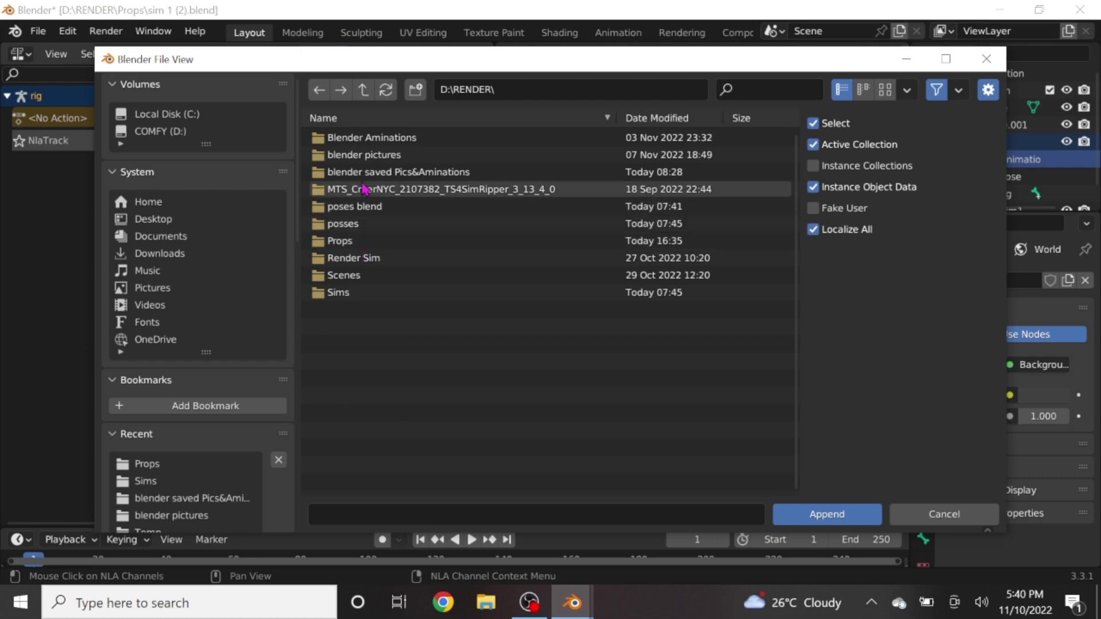
{"action": "double_click", "coordinate": [363, 226]}
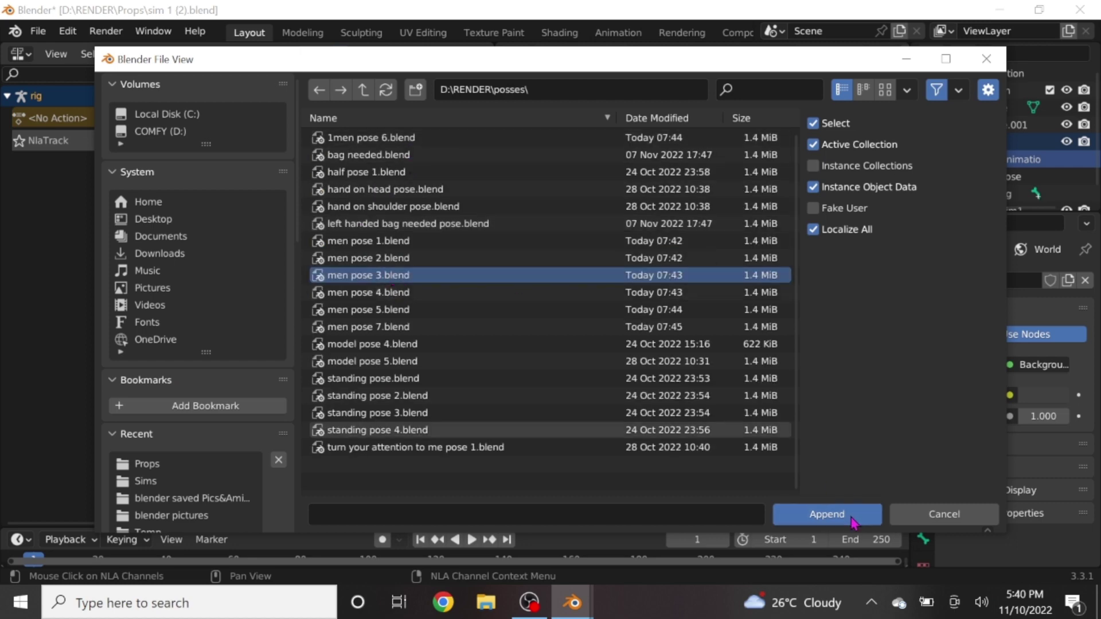
{"action": "double_click", "coordinate": [387, 275]}
{"action": "double_click", "coordinate": [393, 140]}
{"action": "left_click", "coordinate": [393, 141]}
{"action": "left_click", "coordinate": [827, 513]}
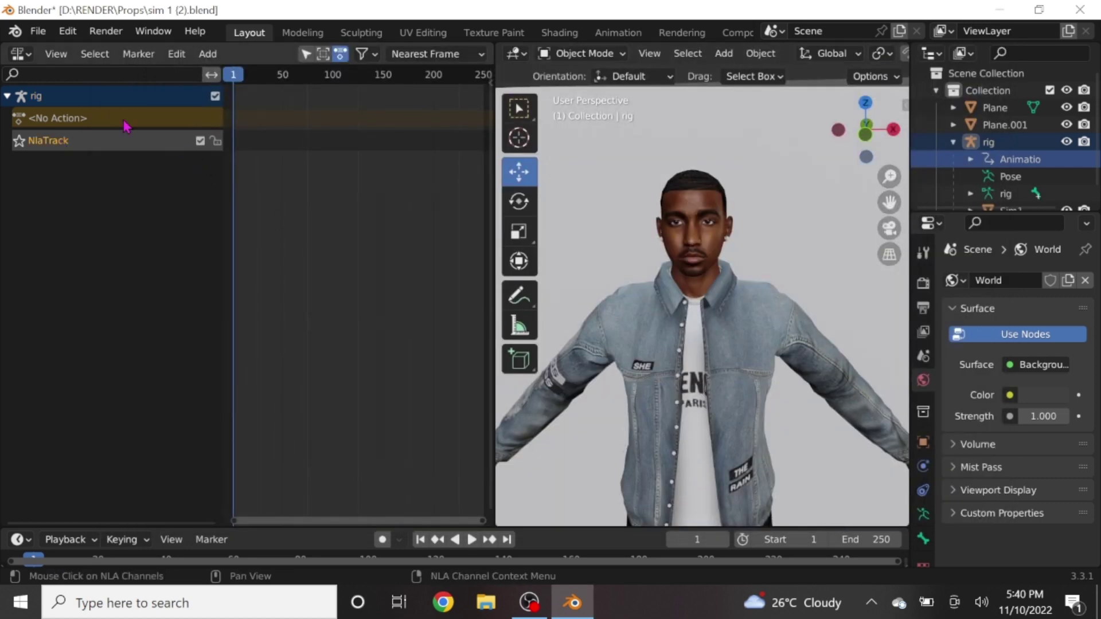
Add the appended pose to the rig as a new NLA action strip
{"action": "left_click", "coordinate": [208, 53]}
{"action": "left_click", "coordinate": [247, 75]}
{"action": "left_click", "coordinate": [297, 106]}
{"action": "scroll", "coordinate": [657, 226], "scroll_direction": "down", "scroll_amount": 5}
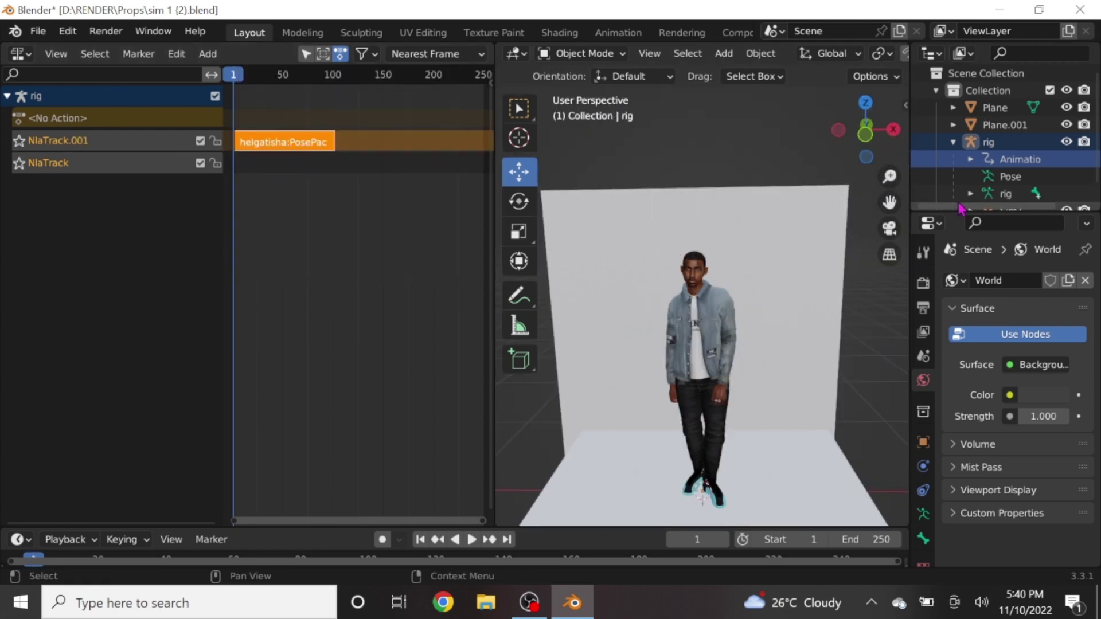
{"action": "scroll", "coordinate": [883, 201], "scroll_direction": "up", "scroll_amount": 1}
{"action": "scroll", "coordinate": [884, 201], "scroll_direction": "up", "scroll_amount": 2}
{"action": "scroll", "coordinate": [883, 201], "scroll_direction": "up", "scroll_amount": 2}
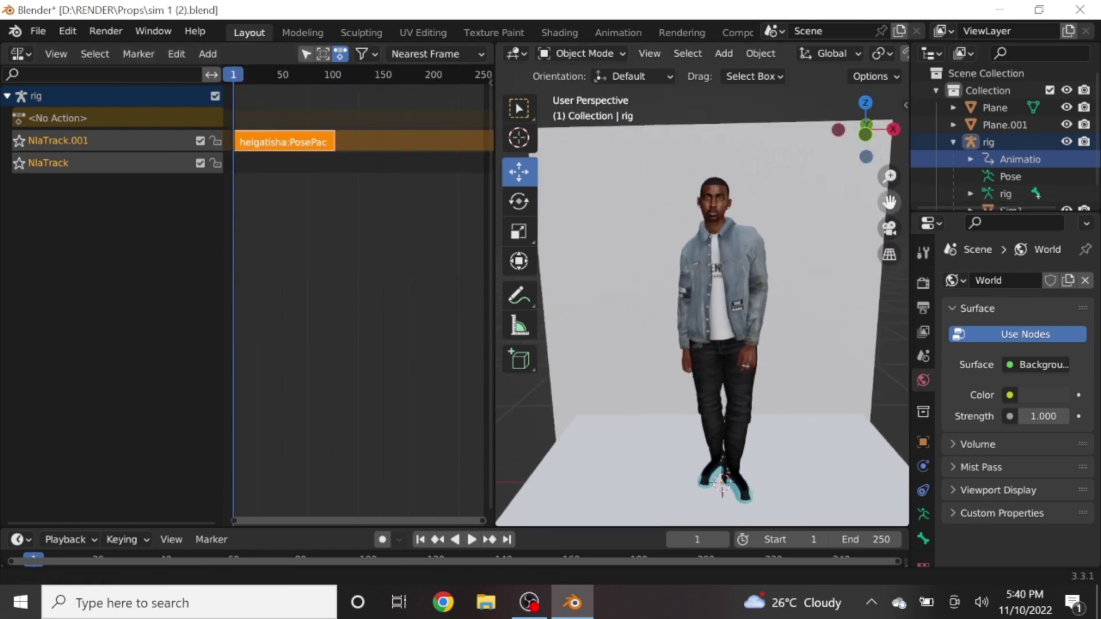
Turn the NLA editor area into a second 3D Viewport
{"action": "left_click_drag", "start_coordinate": [890, 202], "coordinate": [875, 207]}
{"action": "left_click", "coordinate": [38, 31]}
{"action": "mouse_move", "coordinate": [15, 31]}
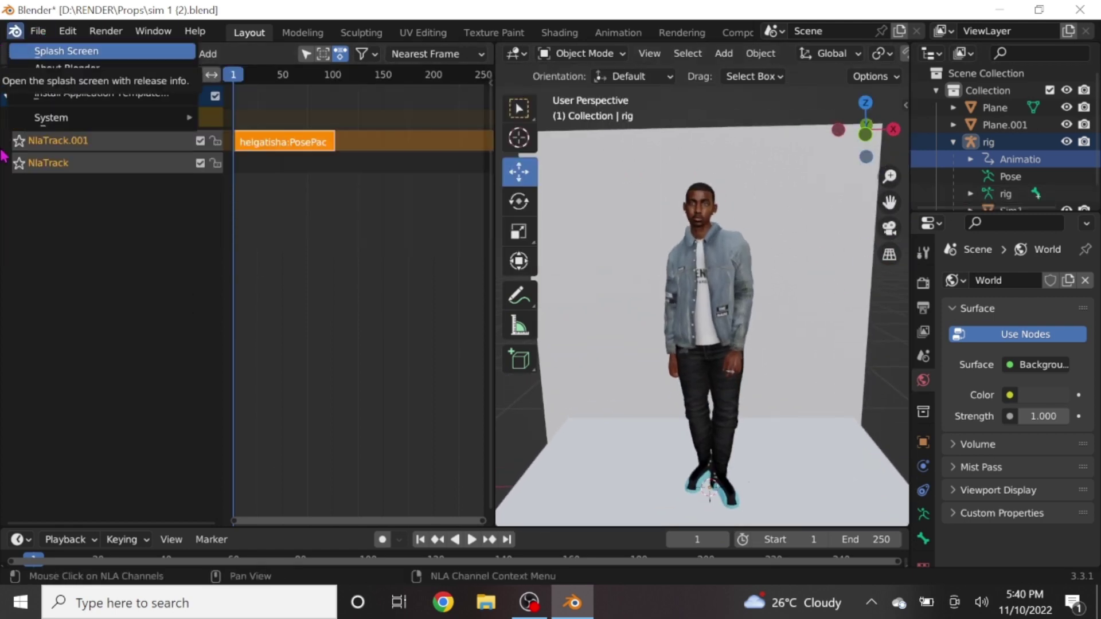
{"action": "left_click", "coordinate": [17, 53]}
{"action": "left_click", "coordinate": [50, 75]}
Add an area light, then raise it and tilt it toward the character
{"action": "key", "text": "shift+a"}
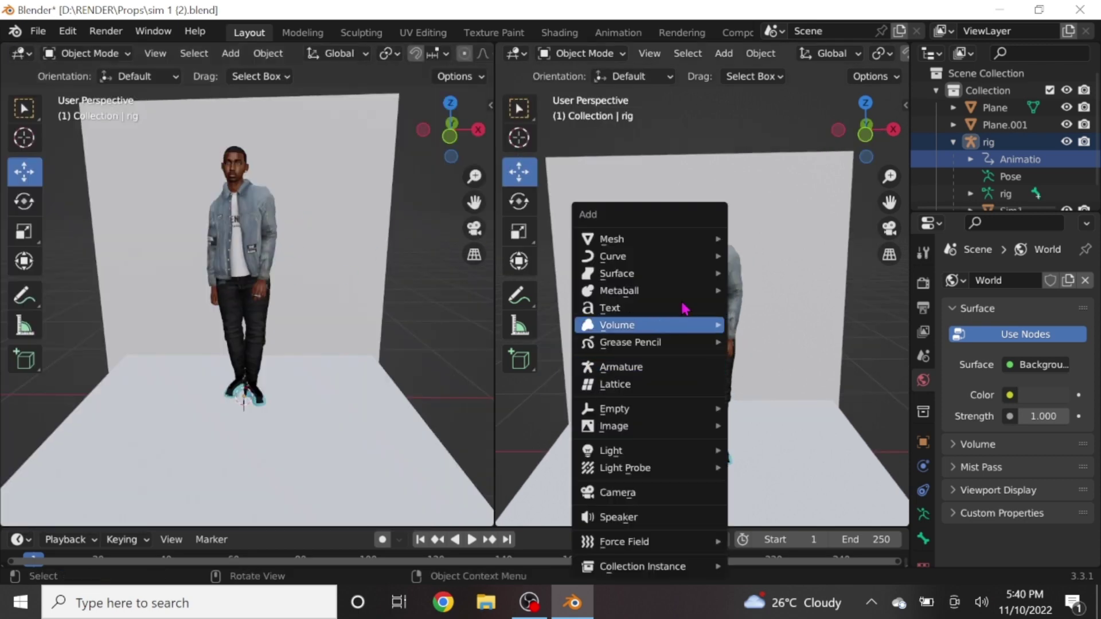
{"action": "mouse_move", "coordinate": [611, 451]}
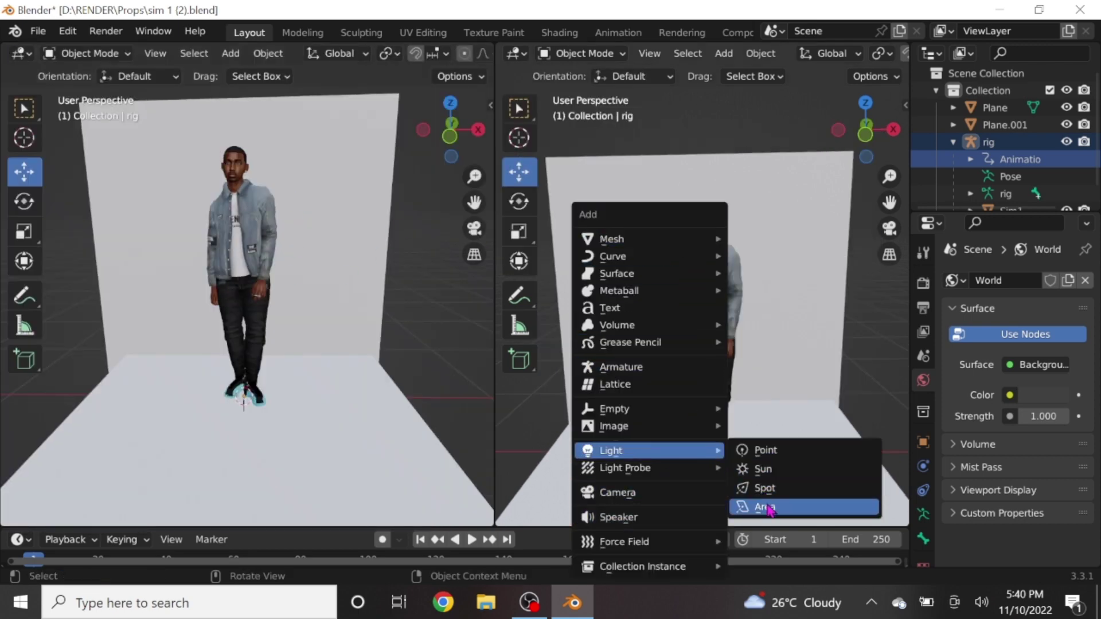
{"action": "left_click", "coordinate": [768, 507]}
{"action": "key", "text": "g"}
{"action": "left_click", "coordinate": [788, 291]}
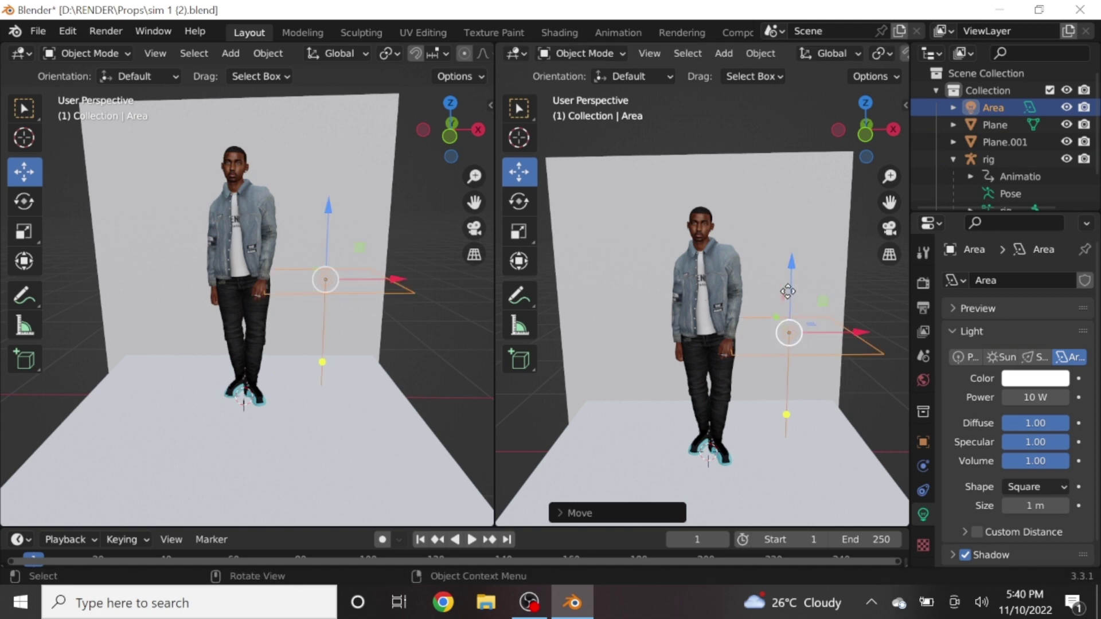
{"action": "left_click", "coordinate": [791, 249]}
{"action": "key", "text": "shift+space"}
{"action": "key", "text": "r"}
{"action": "mouse_move", "coordinate": [810, 181]}
{"action": "left_mouse_down"}
{"action": "mouse_move", "coordinate": [828, 230]}
{"action": "mouse_move", "coordinate": [798, 208]}
{"action": "left_mouse_up"}
{"action": "key", "text": "shift+space"}
{"action": "key", "text": "g"}
{"action": "left_click", "coordinate": [798, 207]}
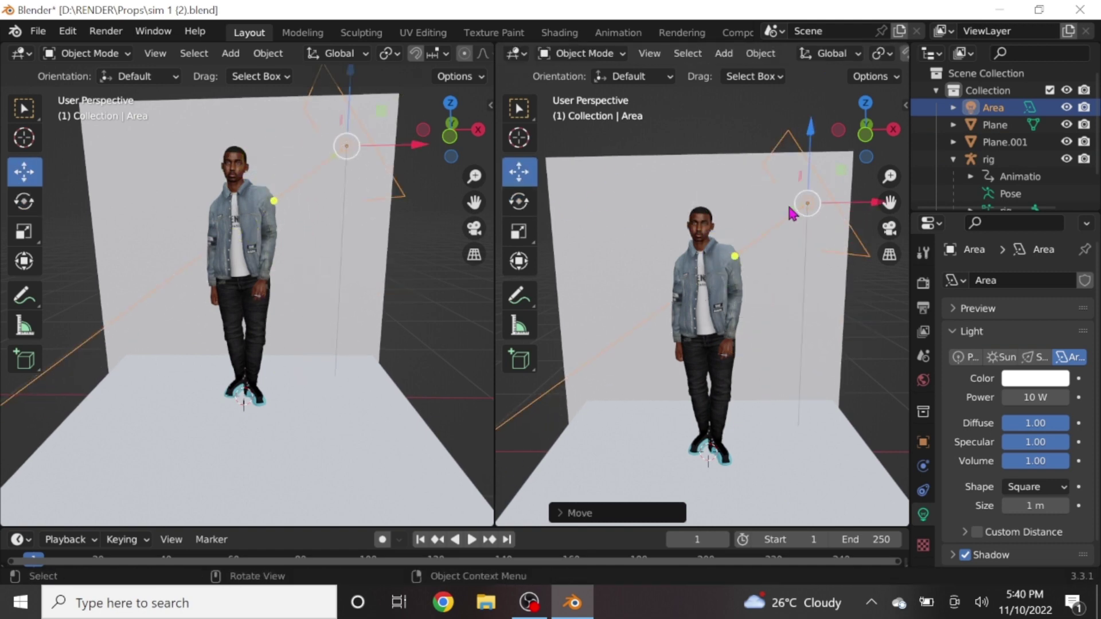
{"action": "scroll", "coordinate": [462, 56], "scroll_direction": "down", "scroll_amount": 3}
{"action": "scroll", "coordinate": [464, 57], "scroll_direction": "down", "scroll_amount": 3}
Preview the left view in Rendered shading and re-aim the area light at the character
{"action": "left_click", "coordinate": [462, 53]}
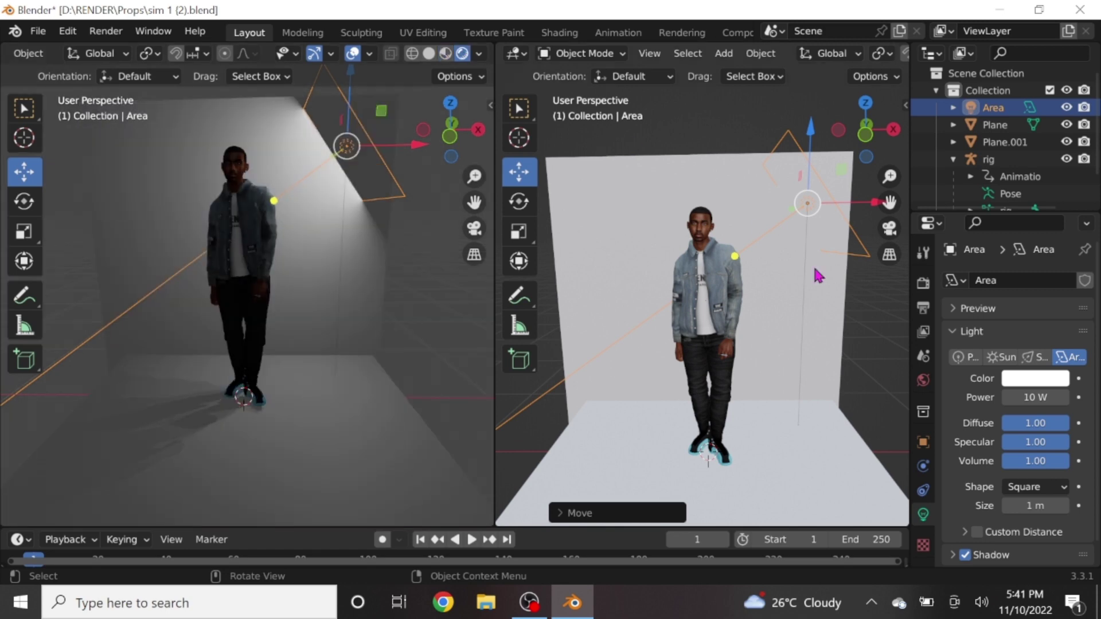
{"action": "left_click", "coordinate": [518, 202]}
{"action": "left_click_drag", "start_coordinate": [807, 203], "coordinate": [832, 210]}
{"action": "key", "text": "shift+space"}
{"action": "key", "text": "g"}
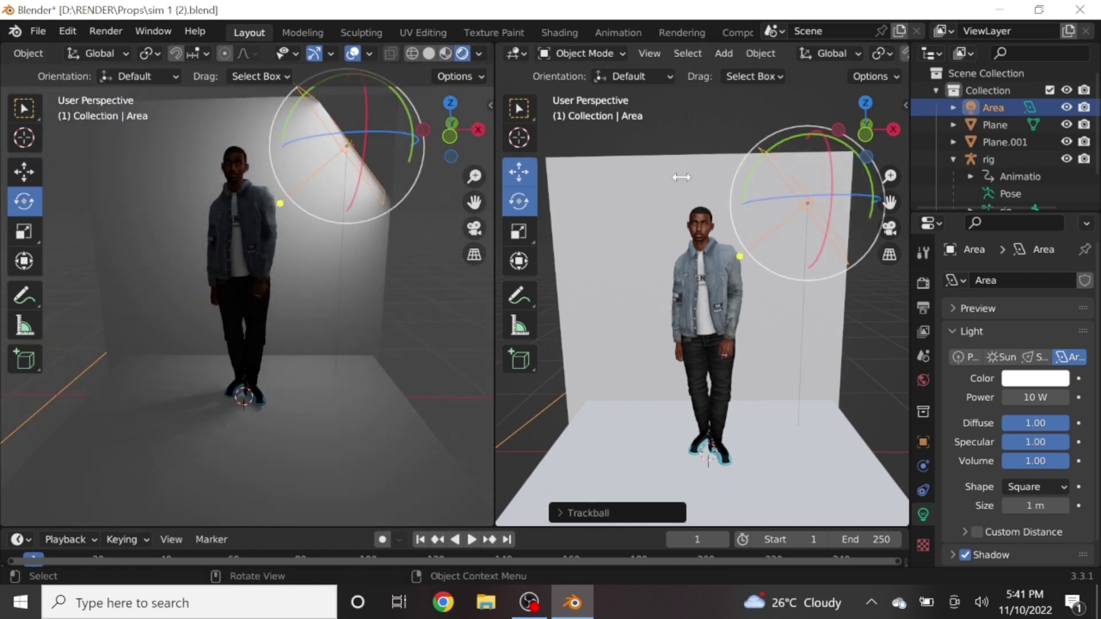
{"action": "key", "text": "g"}
{"action": "left_click", "coordinate": [753, 193]}
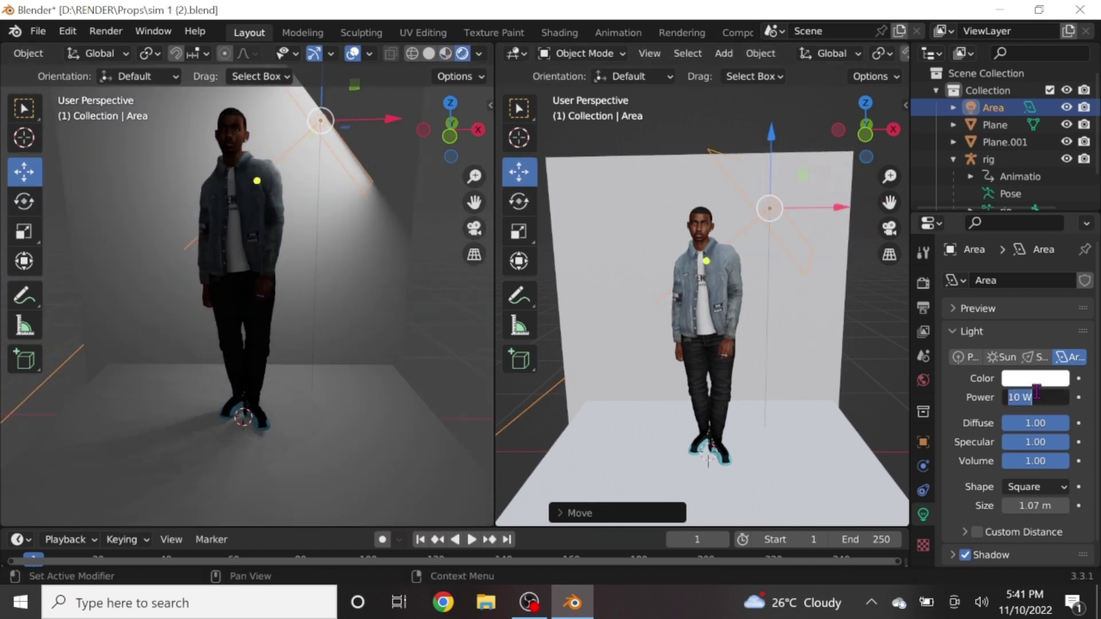
Set the area light's power to 30 W and reposition it around the character
{"action": "type", "text": "30"}
{"action": "key", "text": "Return"}
{"action": "scroll", "coordinate": [768, 229], "scroll_direction": "down", "scroll_amount": 3}
{"action": "key", "text": "g"}
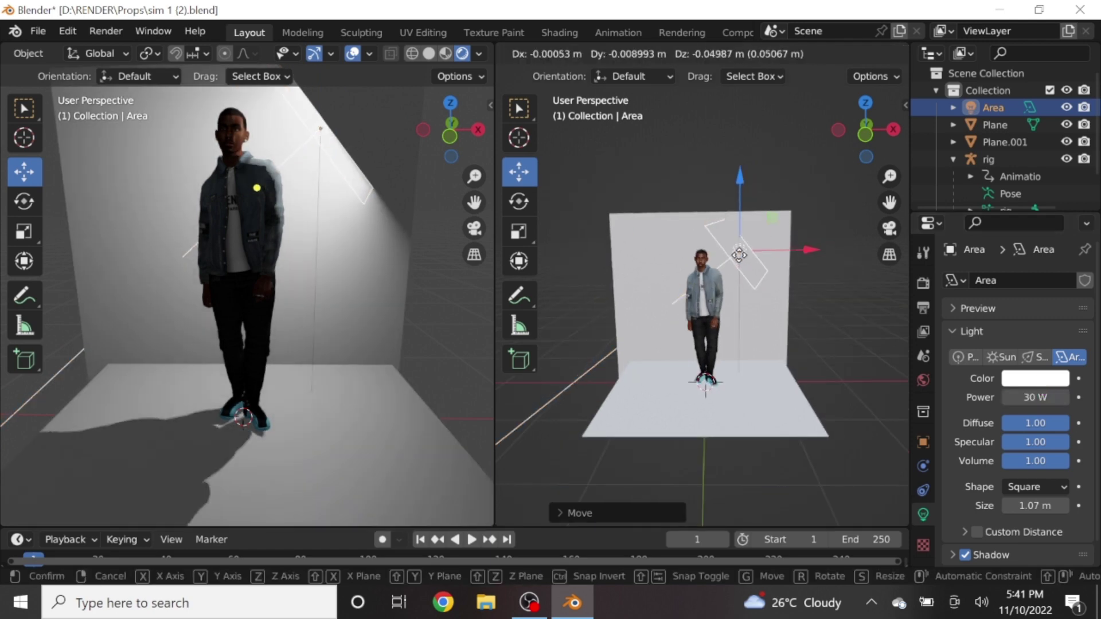
{"action": "middle_click_drag", "start_coordinate": [791, 231], "coordinate": [779, 226]}
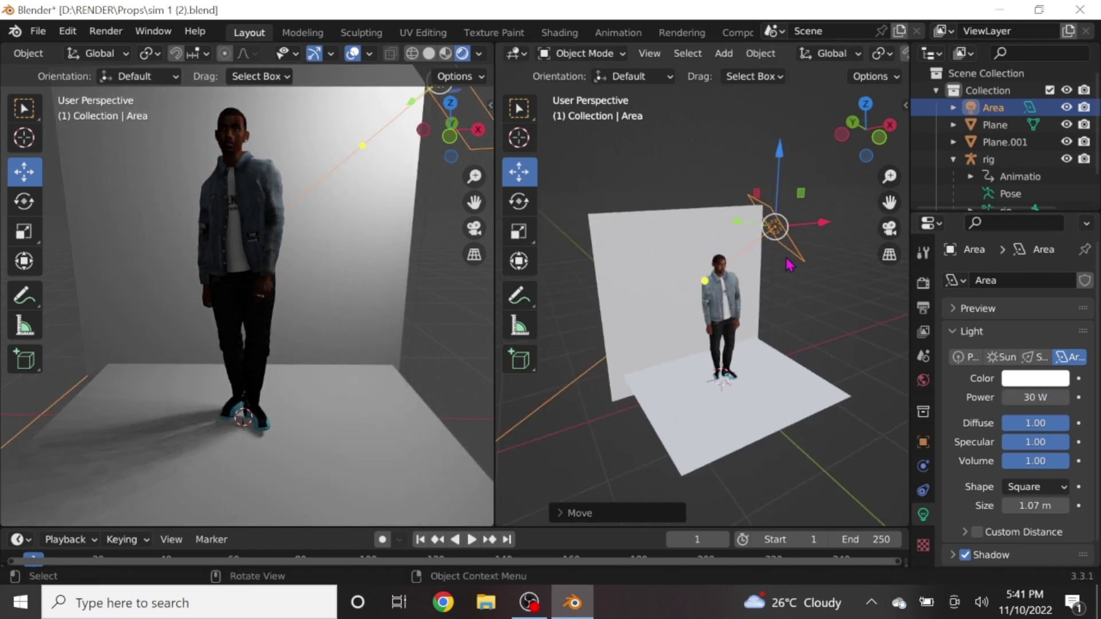
{"action": "left_click", "coordinate": [805, 274]}
{"action": "middle_click_drag", "start_coordinate": [806, 261], "coordinate": [777, 256]}
Raise the area light straight up along Z and tilt it toward the character
{"action": "key", "text": "g"}
{"action": "key", "text": "z"}
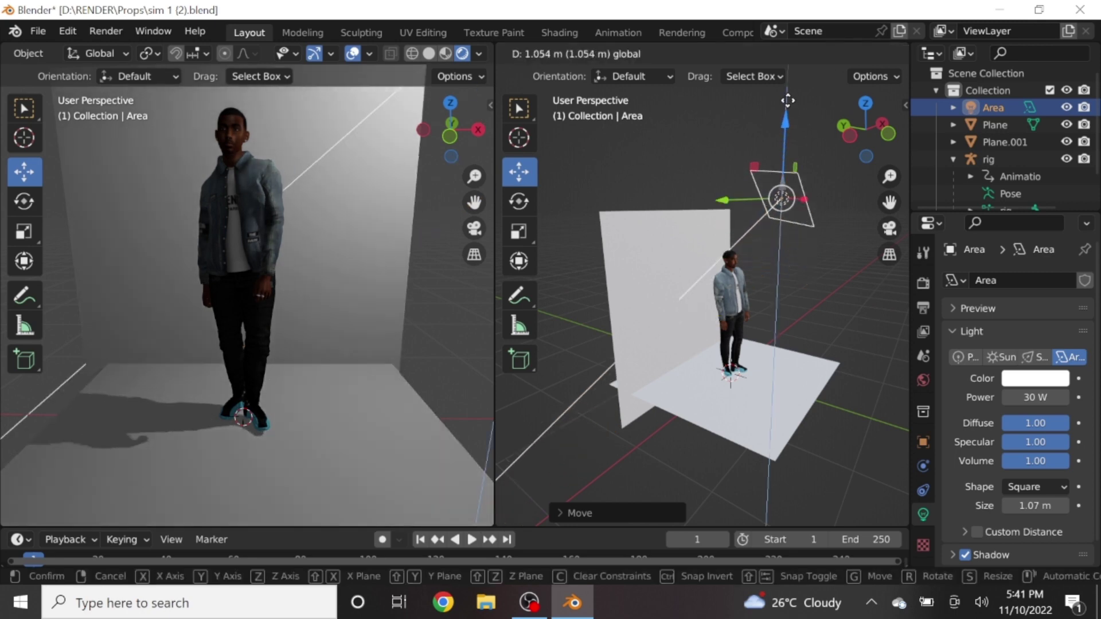
{"action": "left_click", "coordinate": [822, 148]}
{"action": "key", "text": "g"}
{"action": "left_click", "coordinate": [800, 198]}
{"action": "left_click", "coordinate": [519, 202]}
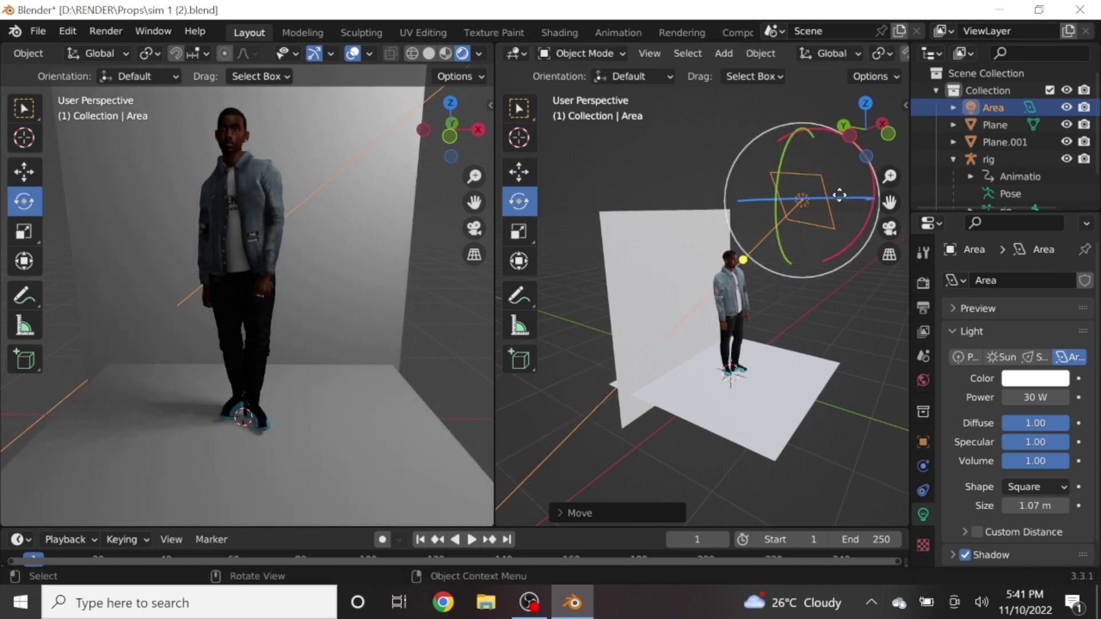
{"action": "left_click_drag", "start_coordinate": [786, 198], "coordinate": [733, 200]}
{"action": "left_click", "coordinate": [519, 172]}
{"action": "mouse_move", "coordinate": [802, 198]}
{"action": "left_mouse_down"}
{"action": "mouse_move", "coordinate": [770, 214]}
{"action": "mouse_move", "coordinate": [786, 213]}
{"action": "mouse_move", "coordinate": [745, 252]}
{"action": "left_mouse_up"}
Move the area light up and along Y toward the backdrop
{"action": "left_click", "coordinate": [519, 201]}
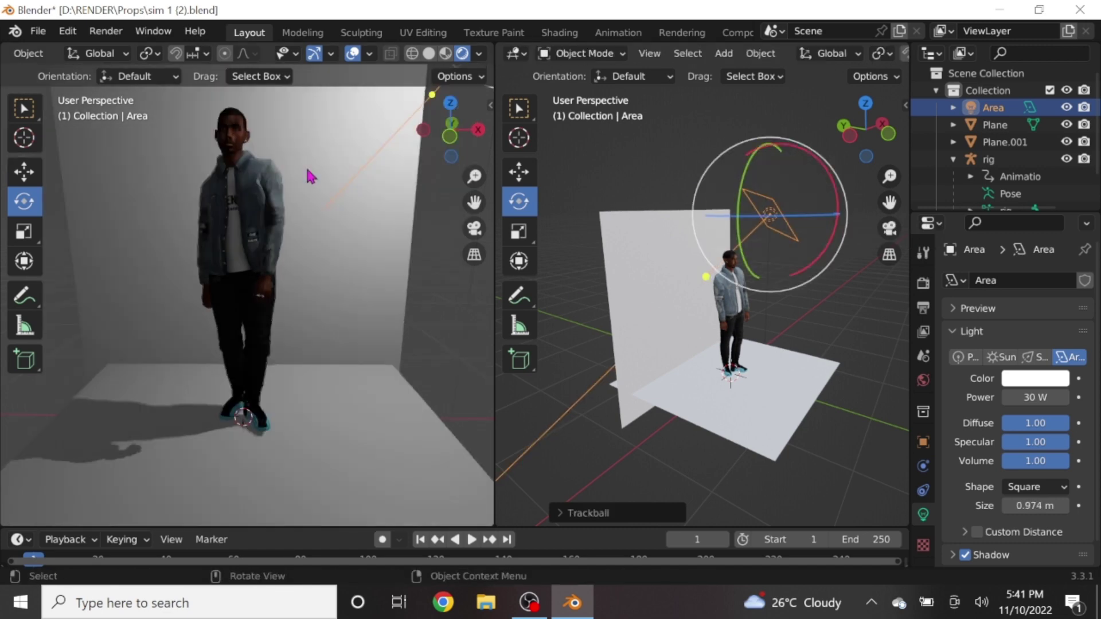
{"action": "scroll", "coordinate": [309, 172], "scroll_direction": "down", "scroll_amount": 5}
{"action": "left_click", "coordinate": [519, 172]}
{"action": "mouse_move", "coordinate": [769, 214]}
{"action": "left_mouse_down"}
{"action": "mouse_move", "coordinate": [789, 175]}
{"action": "mouse_move", "coordinate": [743, 239]}
{"action": "mouse_move", "coordinate": [642, 229]}
{"action": "mouse_move", "coordinate": [774, 352]}
{"action": "left_mouse_up"}
{"action": "key", "text": "y"}
{"action": "middle_click_drag", "start_coordinate": [775, 352], "coordinate": [866, 240]}
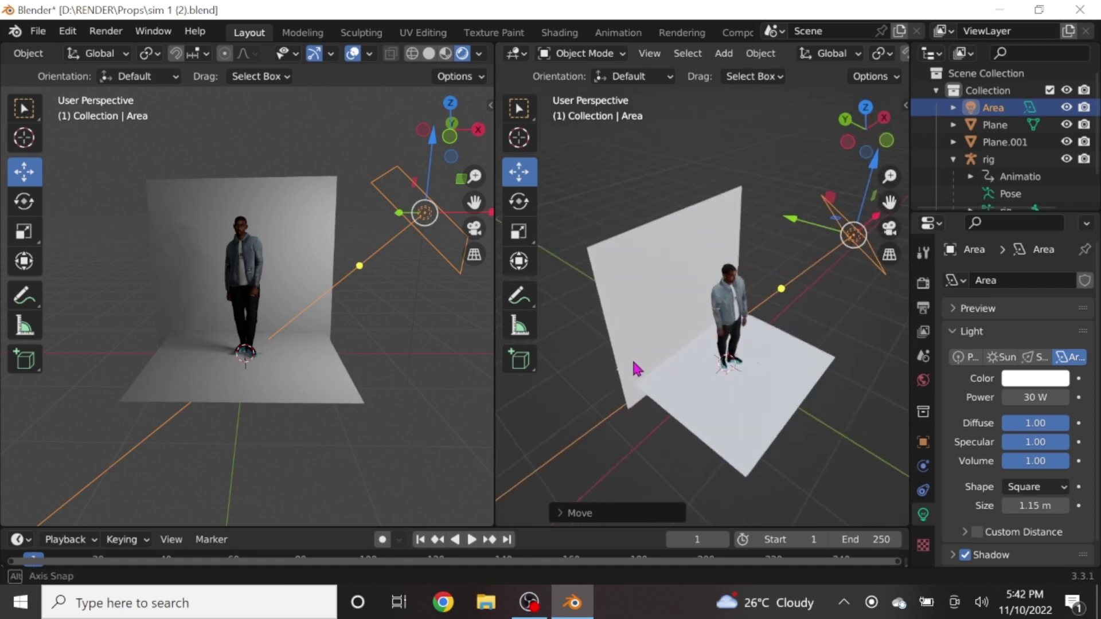
{"action": "left_click_drag", "start_coordinate": [883, 254], "coordinate": [742, 263]}
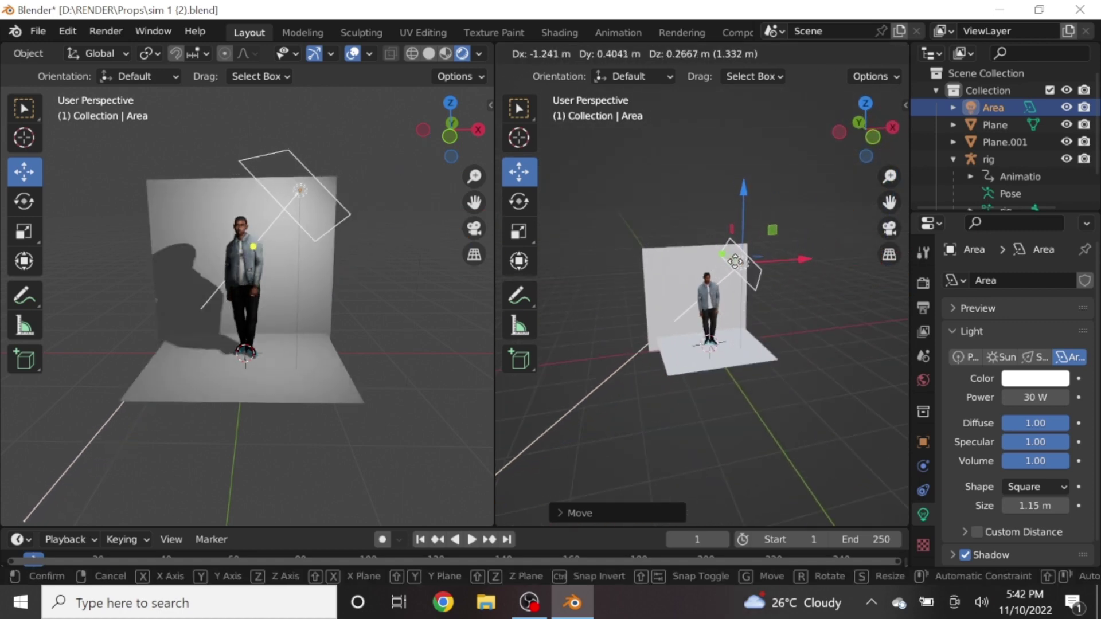
Add a point light and lift it along Z beside the character
{"action": "key", "text": "shift+a"}
{"action": "mouse_move", "coordinate": [585, 65]}
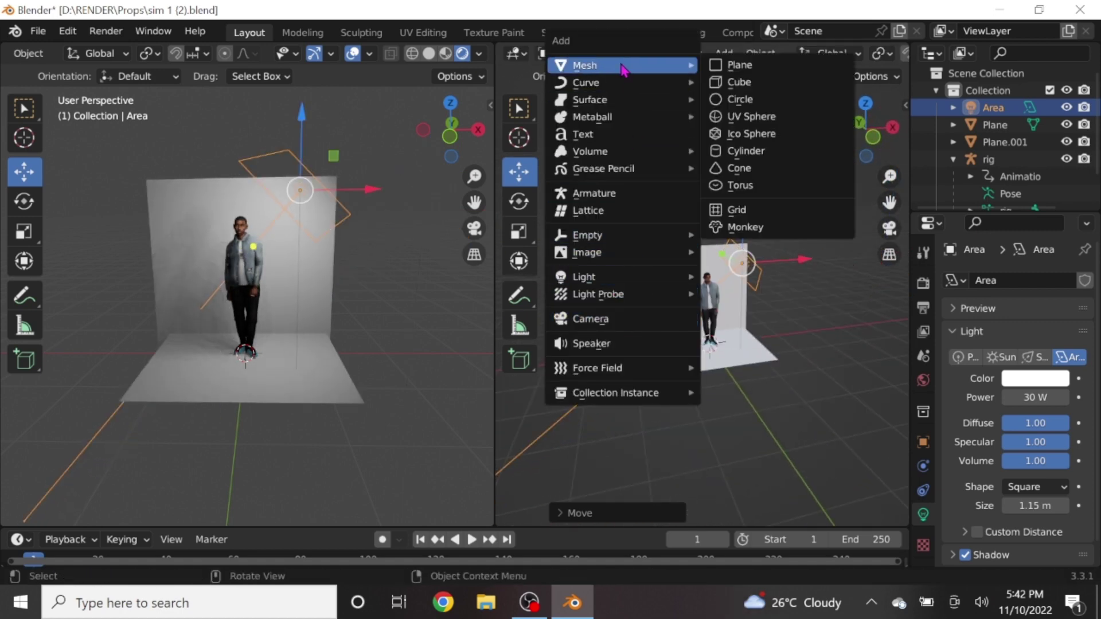
{"action": "left_click", "coordinate": [740, 277]}
{"action": "mouse_move", "coordinate": [745, 287]}
{"action": "middle_mouse_down"}
{"action": "mouse_move", "coordinate": [725, 241]}
{"action": "mouse_move", "coordinate": [714, 294]}
{"action": "middle_mouse_up"}
{"action": "key", "text": "g"}
{"action": "key", "text": "z"}
{"action": "left_click", "coordinate": [725, 206]}
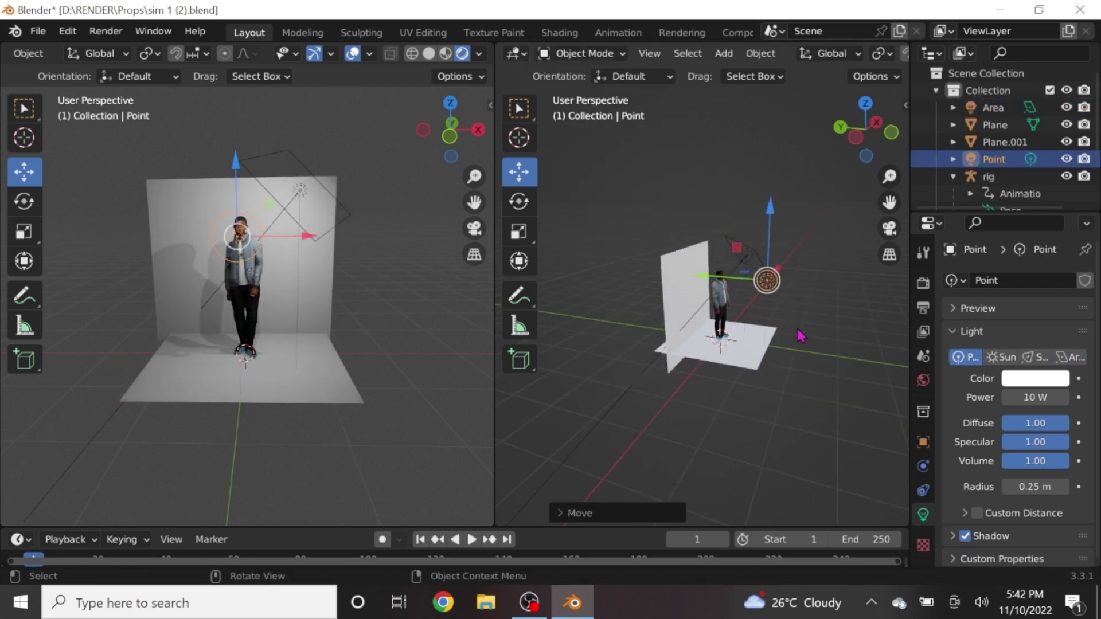
{"action": "key", "text": "g"}
{"action": "left_click", "coordinate": [723, 301]}
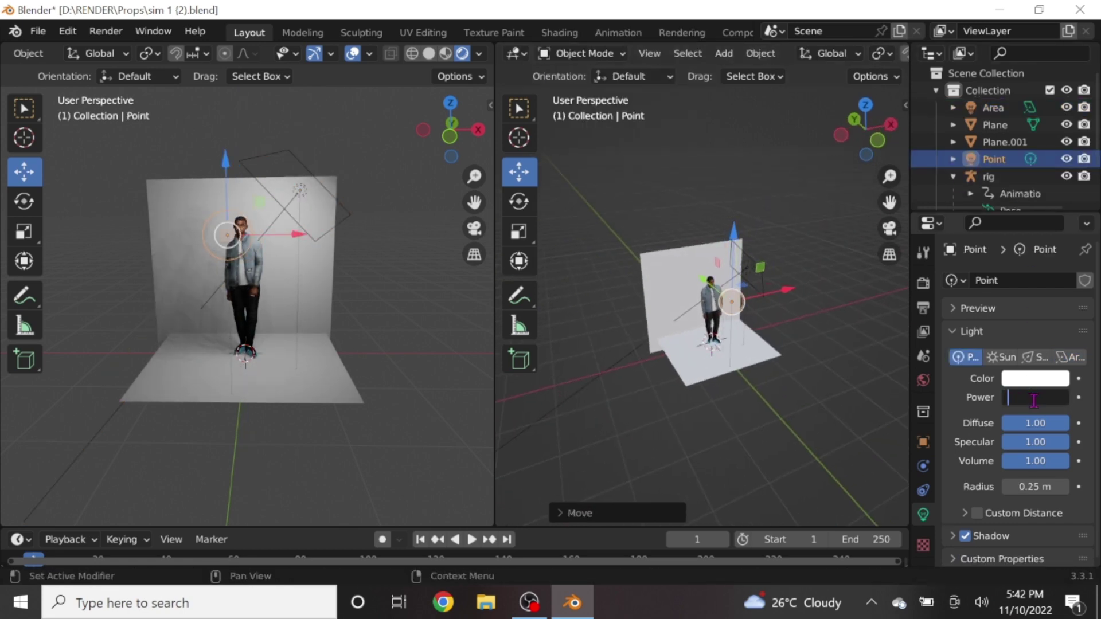
Enter the point light's power and place it beside the character's head
{"action": "type", "text": "20"}
{"action": "key", "text": "Return"}
{"action": "middle_click_drag", "start_coordinate": [783, 373], "coordinate": [734, 301]}
{"action": "key", "text": "g"}
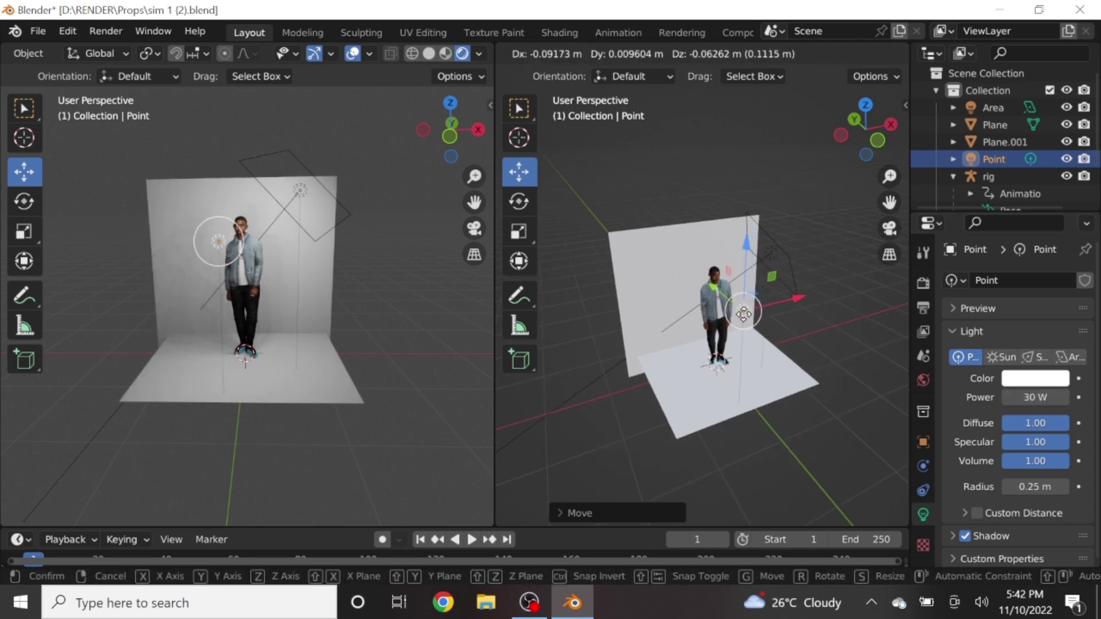
{"action": "left_click", "coordinate": [734, 300]}
{"action": "scroll", "coordinate": [1038, 533], "scroll_direction": "down", "scroll_amount": 1}
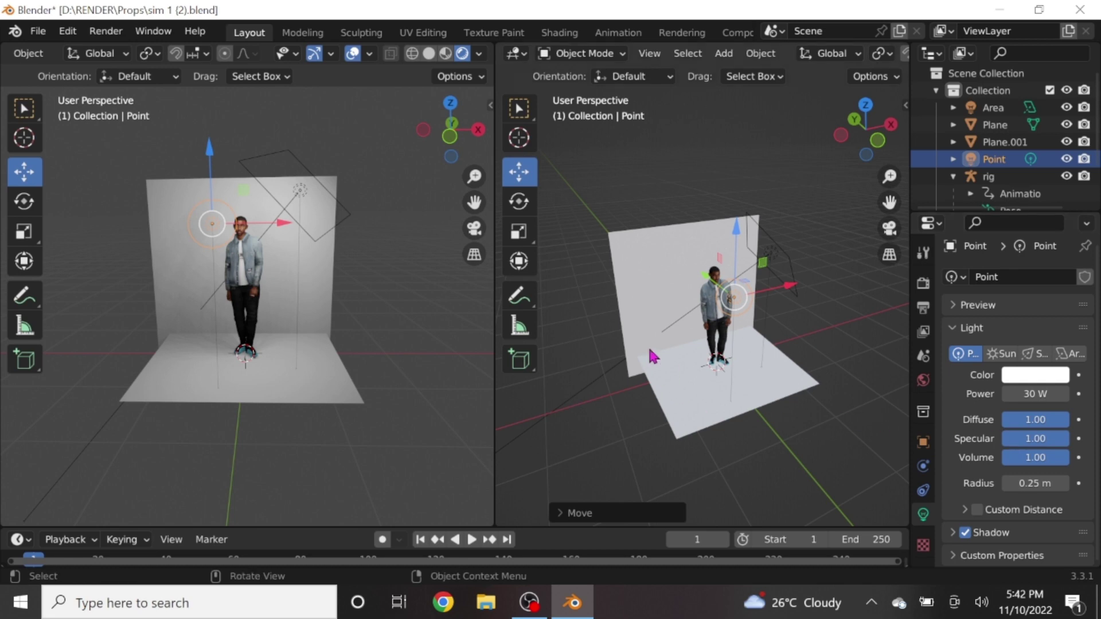
{"action": "scroll", "coordinate": [310, 244], "scroll_direction": "up", "scroll_amount": 2}
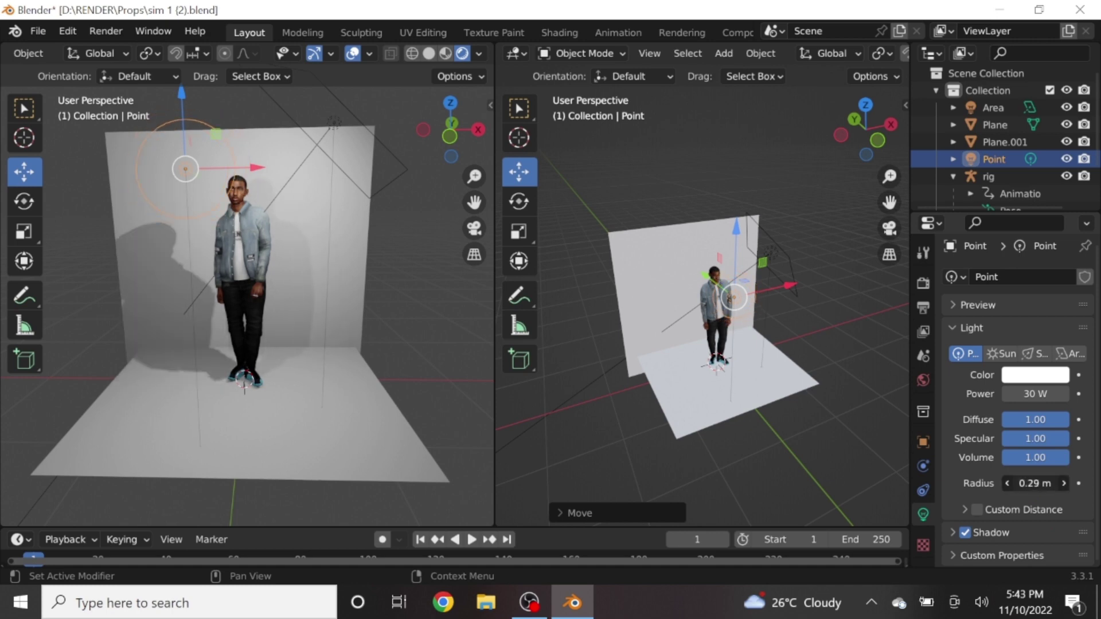
Reduce the point light radius to 0.29 m and review the area light's shape setting
{"action": "left_click_drag", "start_coordinate": [1033, 483], "coordinate": [1021, 488]}
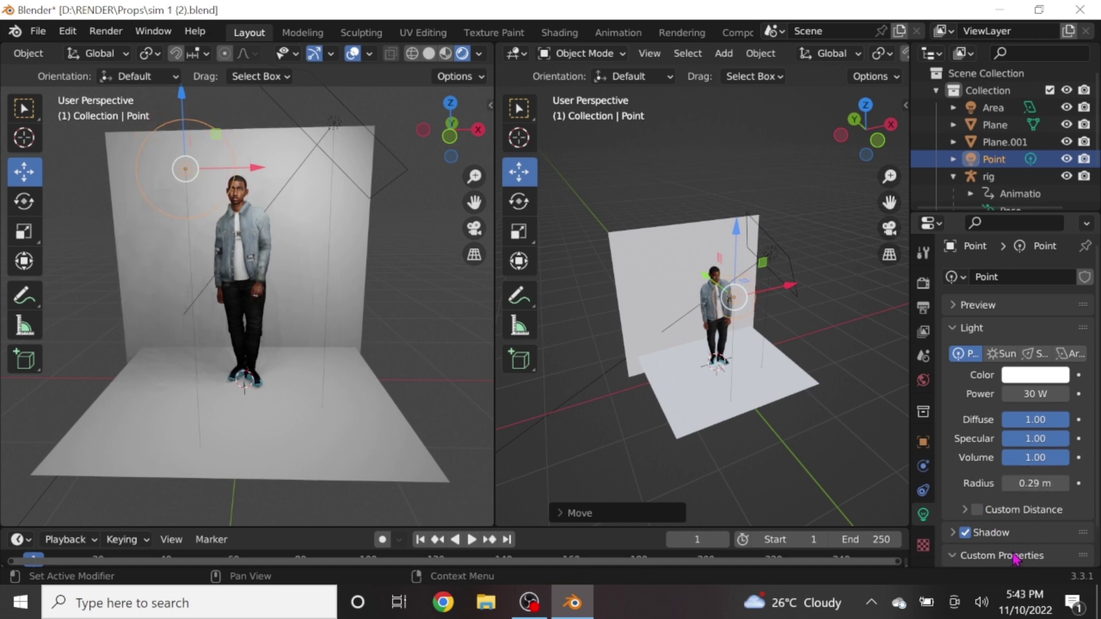
{"action": "scroll", "coordinate": [1014, 558], "scroll_direction": "down", "scroll_amount": 2}
{"action": "scroll", "coordinate": [1010, 526], "scroll_direction": "down", "scroll_amount": 1}
{"action": "left_click", "coordinate": [924, 380]}
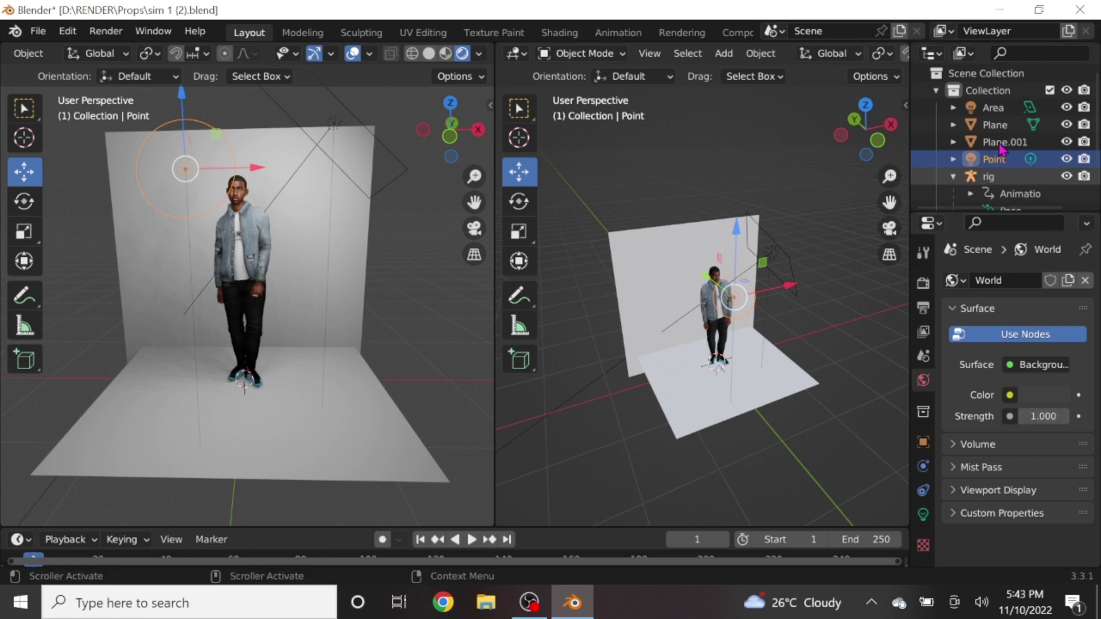
{"action": "left_click", "coordinate": [993, 107]}
{"action": "left_click", "coordinate": [924, 514]}
{"action": "scroll", "coordinate": [1012, 496], "scroll_direction": "down", "scroll_amount": 1}
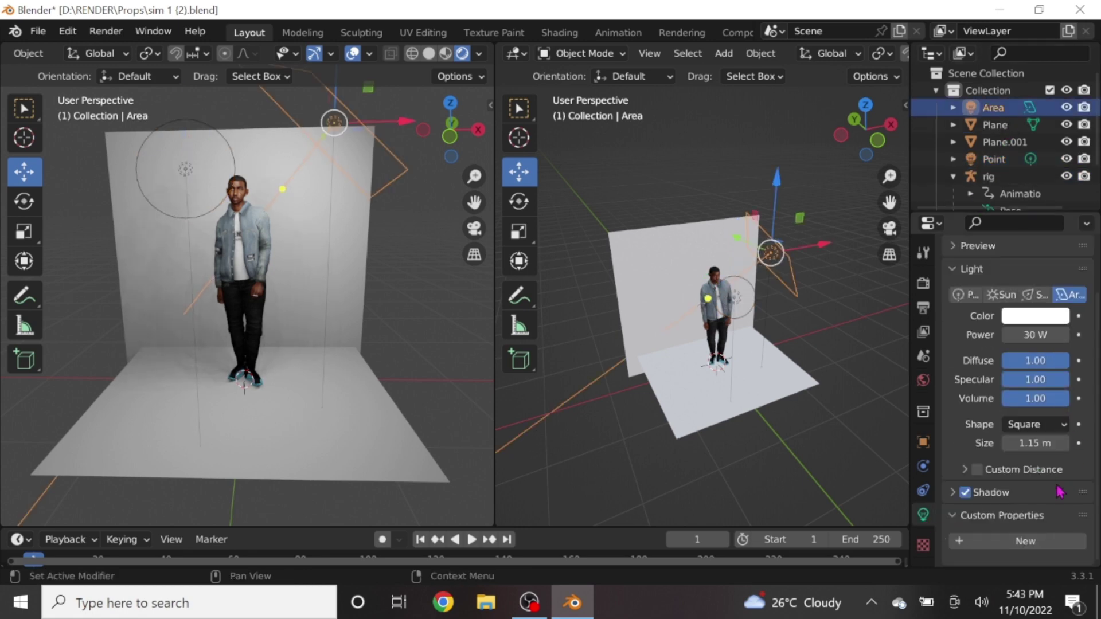
{"action": "left_click", "coordinate": [1038, 424]}
{"action": "left_click", "coordinate": [923, 283]}
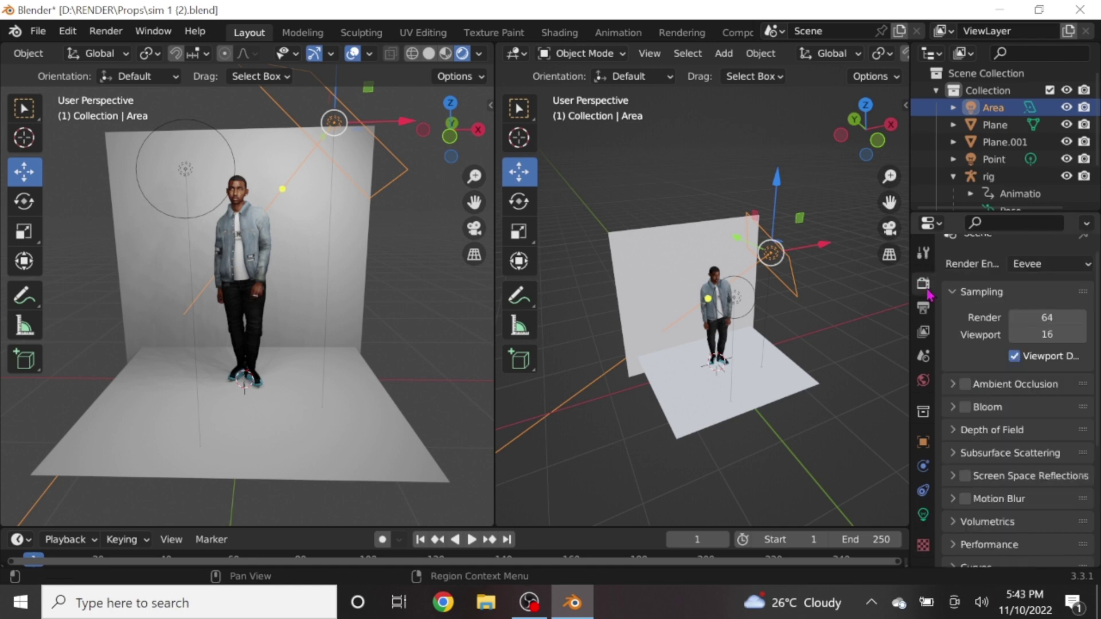
{"action": "scroll", "coordinate": [475, 202], "scroll_direction": "up", "scroll_amount": 2}
Add a camera in front of the character and raise it to chest height
{"action": "key", "text": "shift+a"}
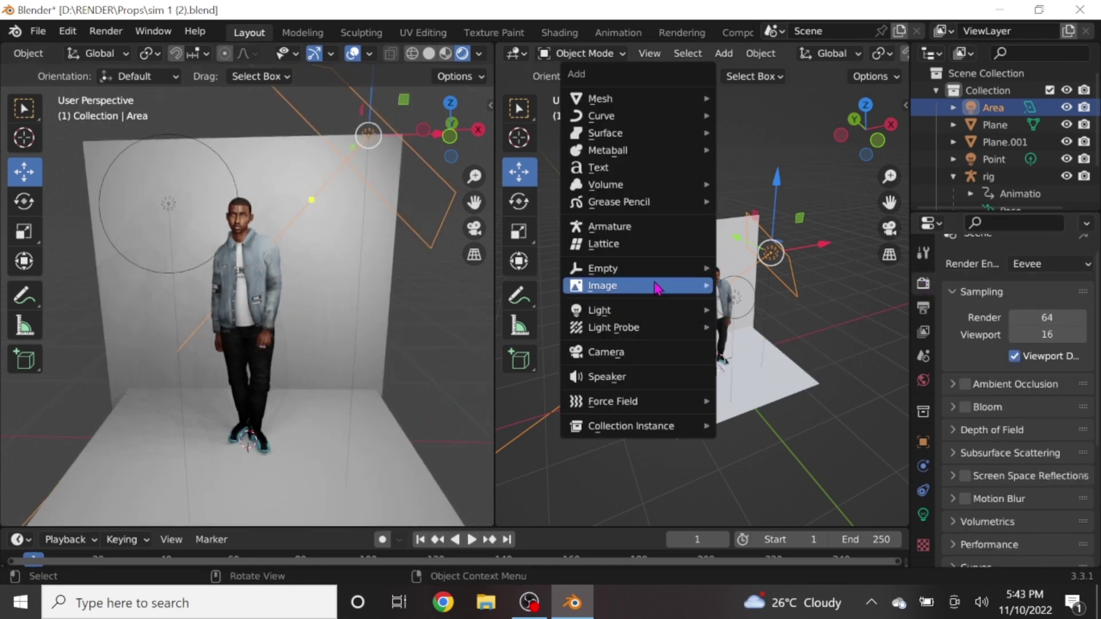
{"action": "key", "text": "Escape"}
{"action": "middle_click_drag", "start_coordinate": [659, 285], "coordinate": [733, 373]}
{"action": "key", "text": "shift+a"}
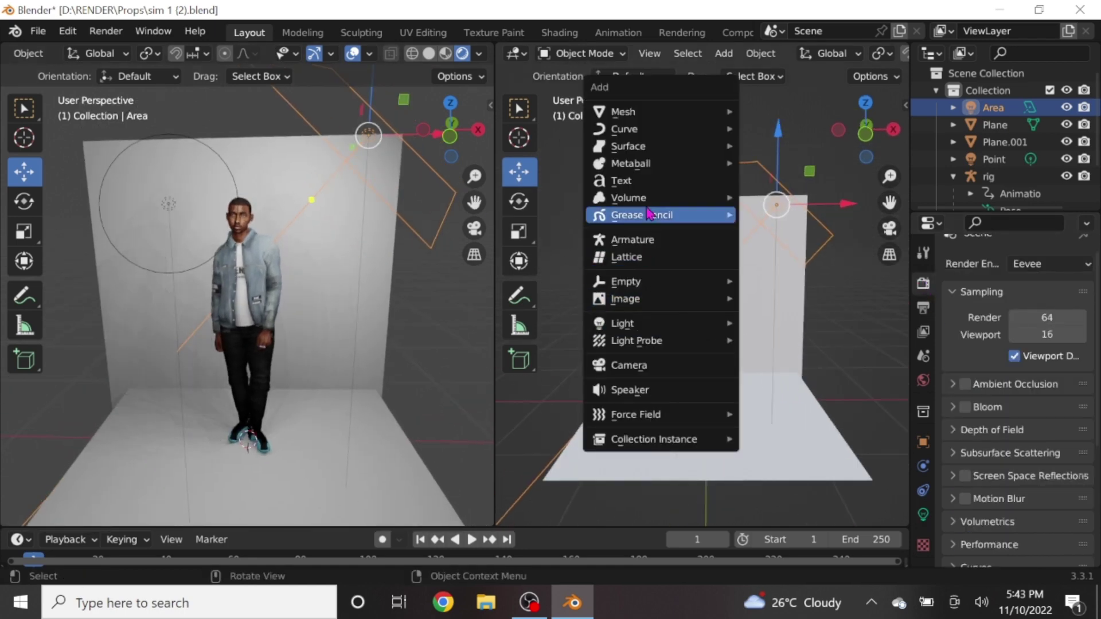
{"action": "left_click", "coordinate": [664, 367]}
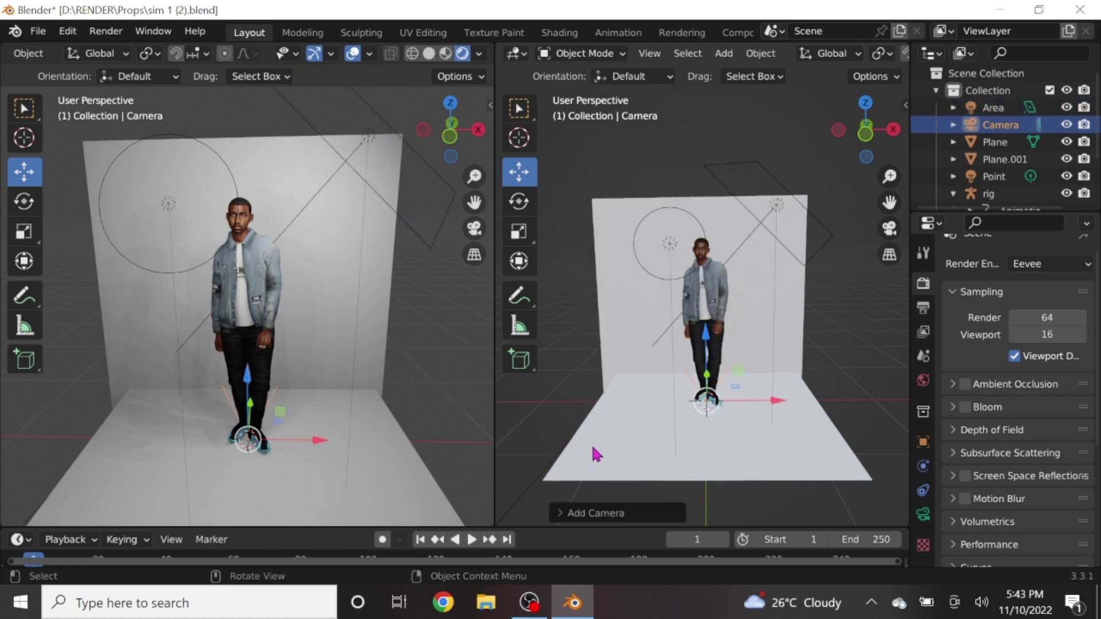
{"action": "middle_click_drag", "start_coordinate": [593, 449], "coordinate": [723, 370]}
{"action": "key", "text": "g"}
{"action": "left_click", "coordinate": [809, 453]}
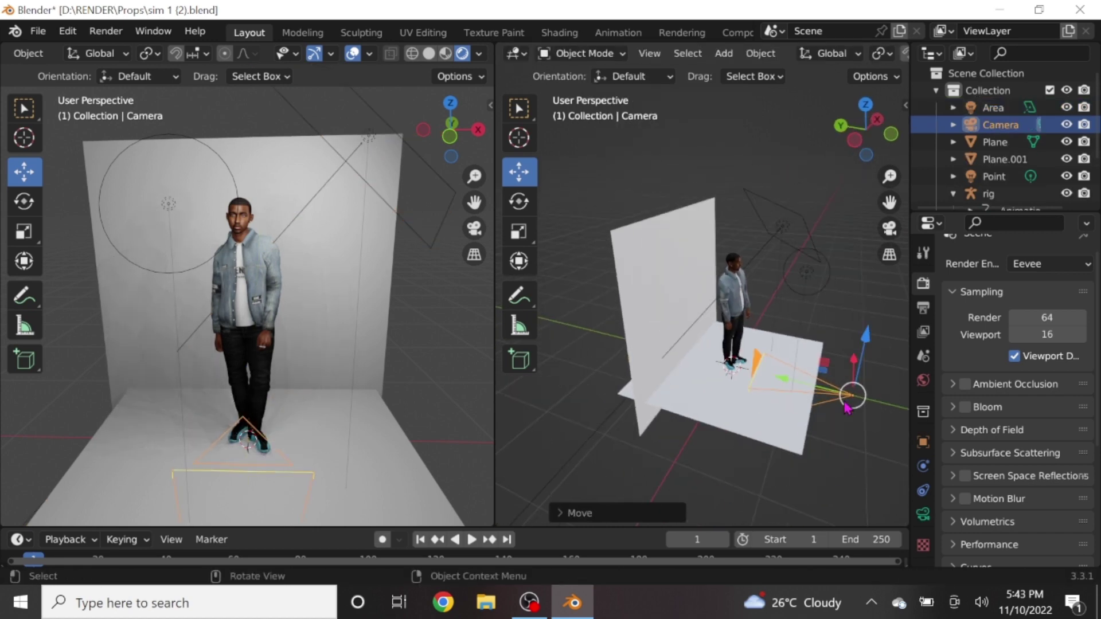
{"action": "key", "text": "g"}
{"action": "left_click", "coordinate": [806, 351]}
{"action": "middle_click_drag", "start_coordinate": [807, 350], "coordinate": [724, 439]}
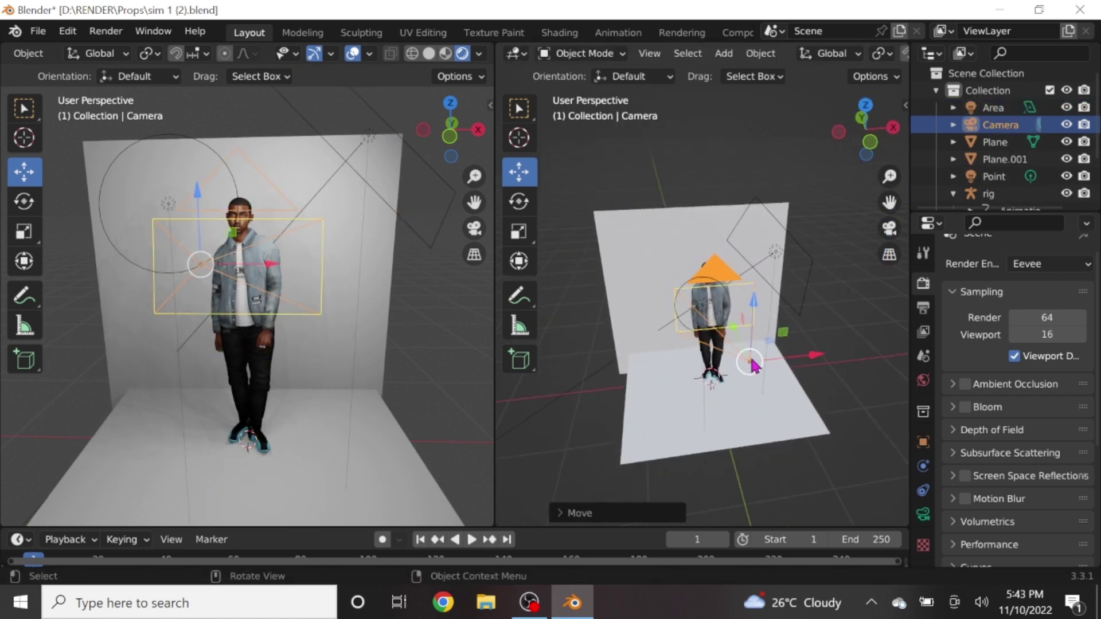
{"action": "left_click_drag", "start_coordinate": [753, 364], "coordinate": [751, 344]}
{"action": "middle_click_drag", "start_coordinate": [752, 344], "coordinate": [737, 443]}
Make the camera orthographic with an orthographic scale of 1.700
{"action": "left_click", "coordinate": [923, 381]}
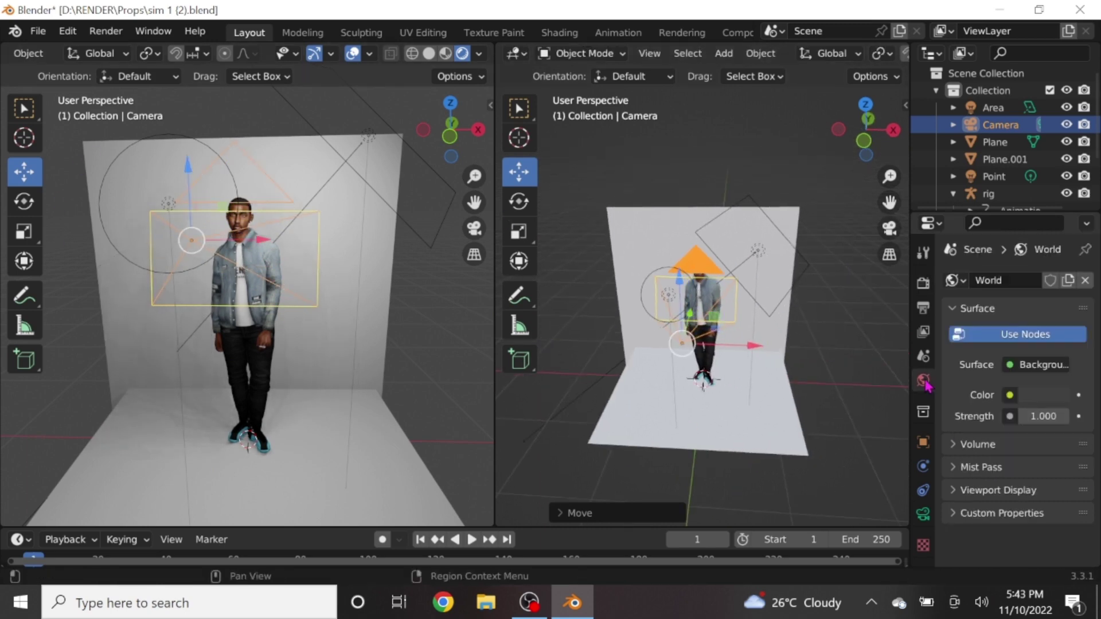
{"action": "left_click", "coordinate": [924, 514]}
{"action": "left_click", "coordinate": [1032, 334]}
{"action": "left_click", "coordinate": [1015, 373]}
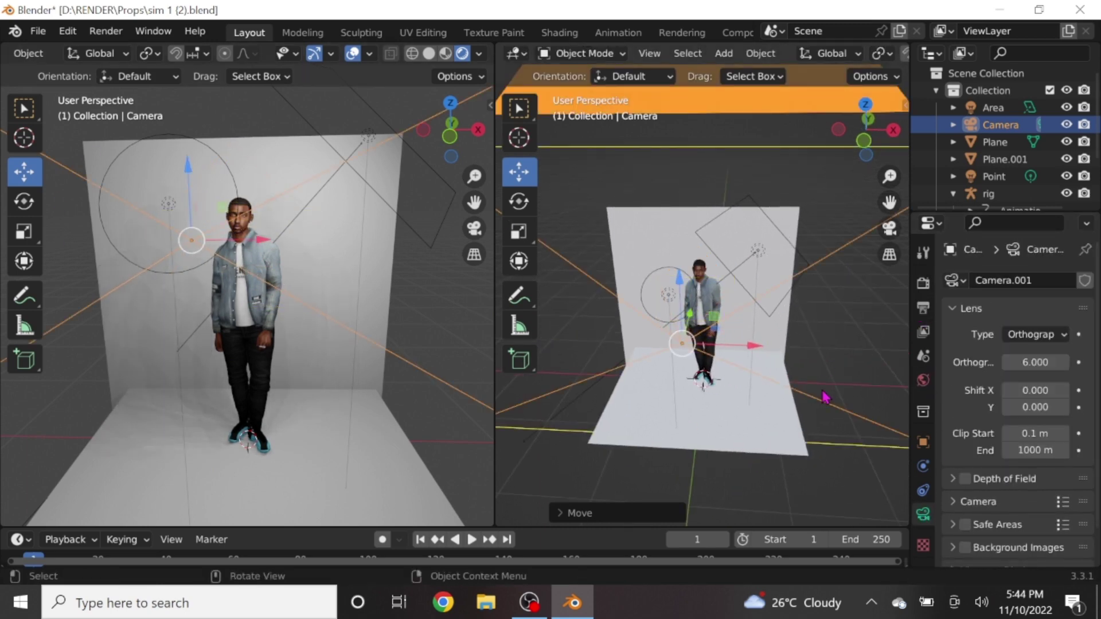
{"action": "left_click_drag", "start_coordinate": [1035, 363], "coordinate": [975, 362]}
{"action": "left_click_drag", "start_coordinate": [670, 336], "coordinate": [683, 348]}
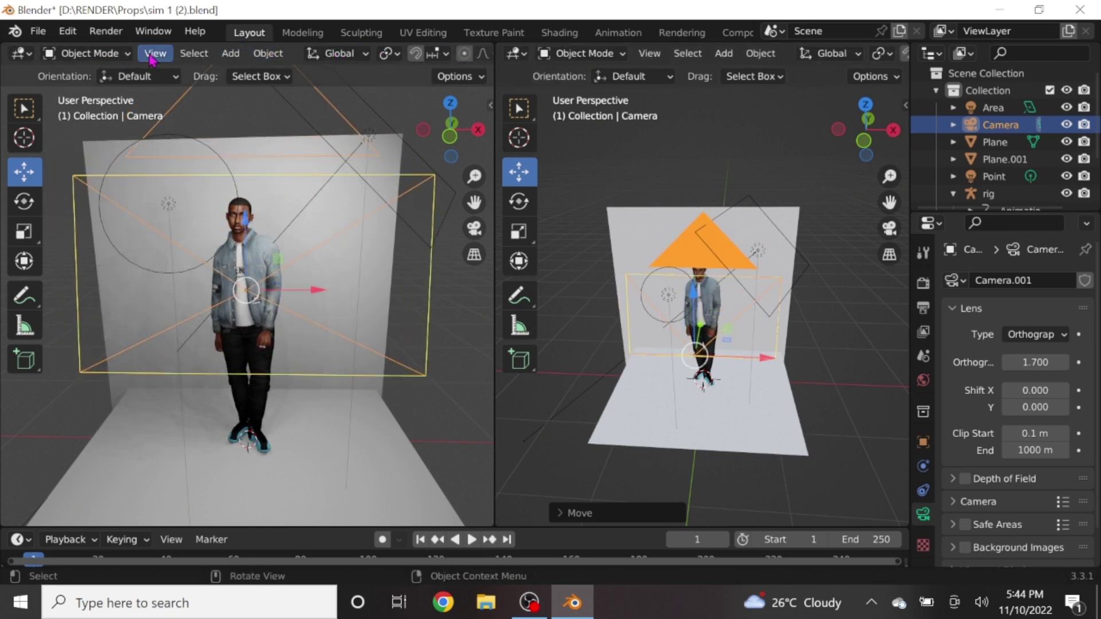
Look through the active camera in the left viewport and nudge it to frame the character
{"action": "left_click", "coordinate": [152, 60]}
{"action": "left_click", "coordinate": [424, 225]}
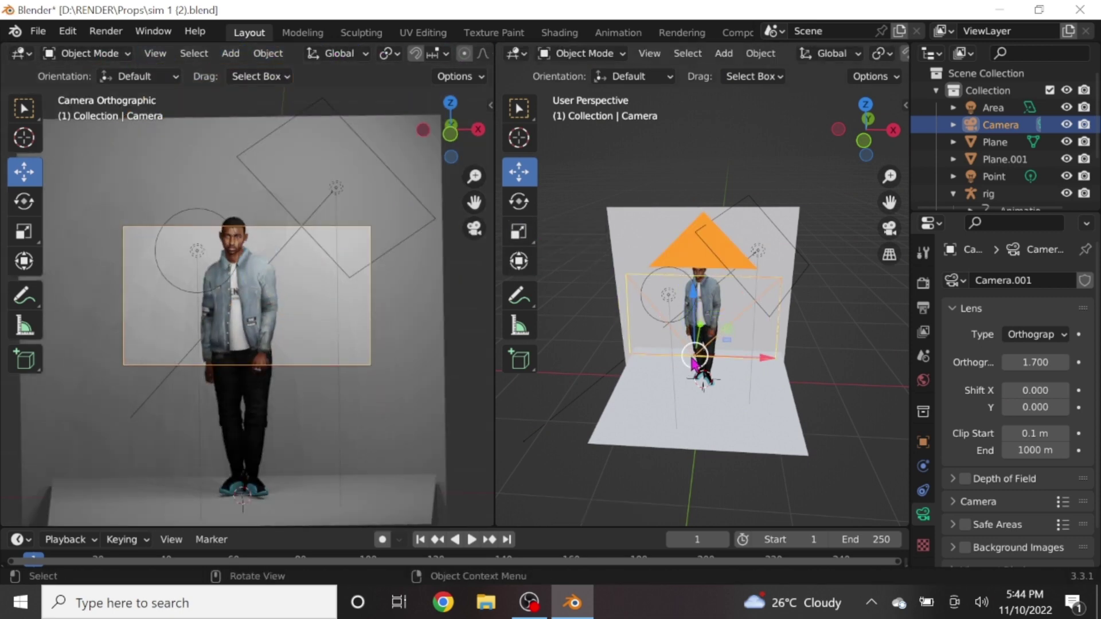
{"action": "left_click_drag", "start_coordinate": [694, 357], "coordinate": [695, 348]}
{"action": "scroll", "coordinate": [745, 401], "scroll_direction": "up", "scroll_amount": 2}
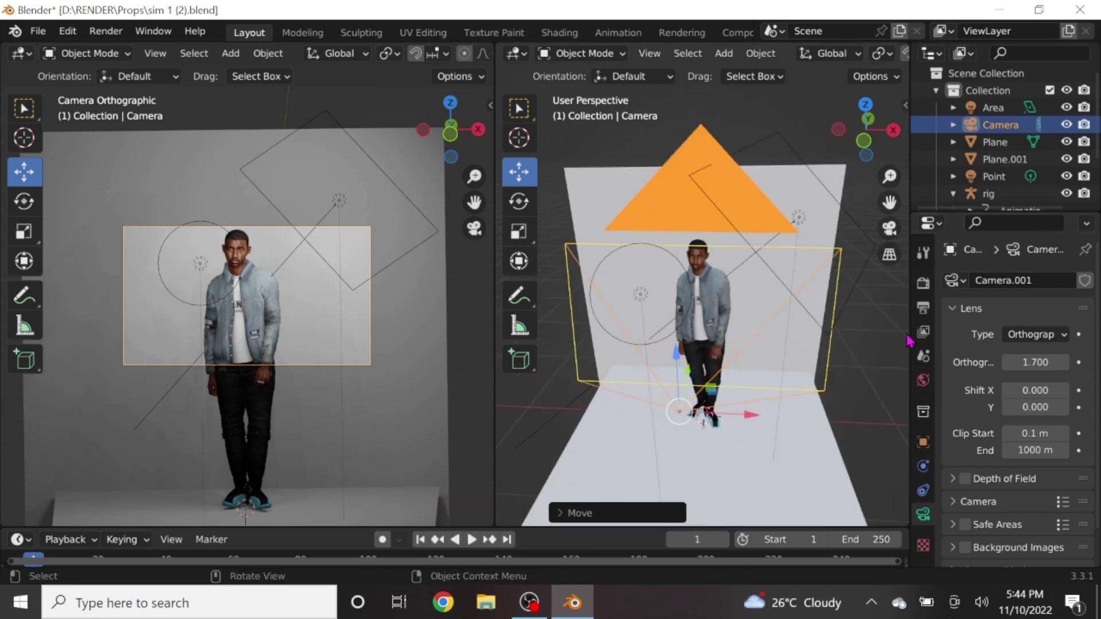
{"action": "left_click", "coordinate": [923, 308]}
{"action": "type", "text": "1080"}
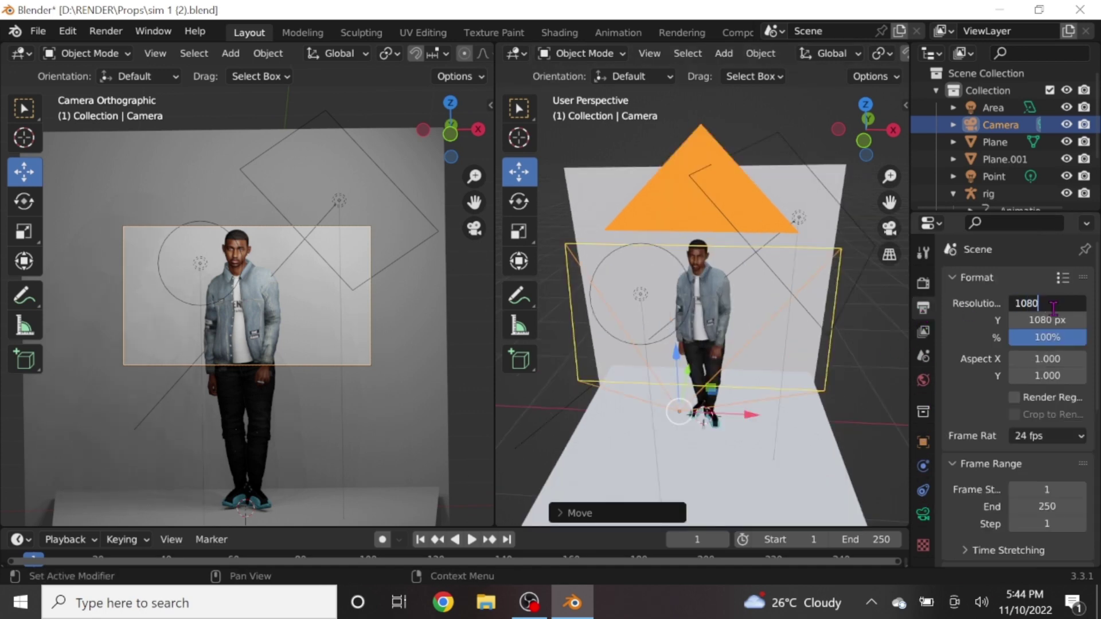
Set the render width to 1080 px, lower the camera, and shift the point light right
{"action": "key", "text": "Return"}
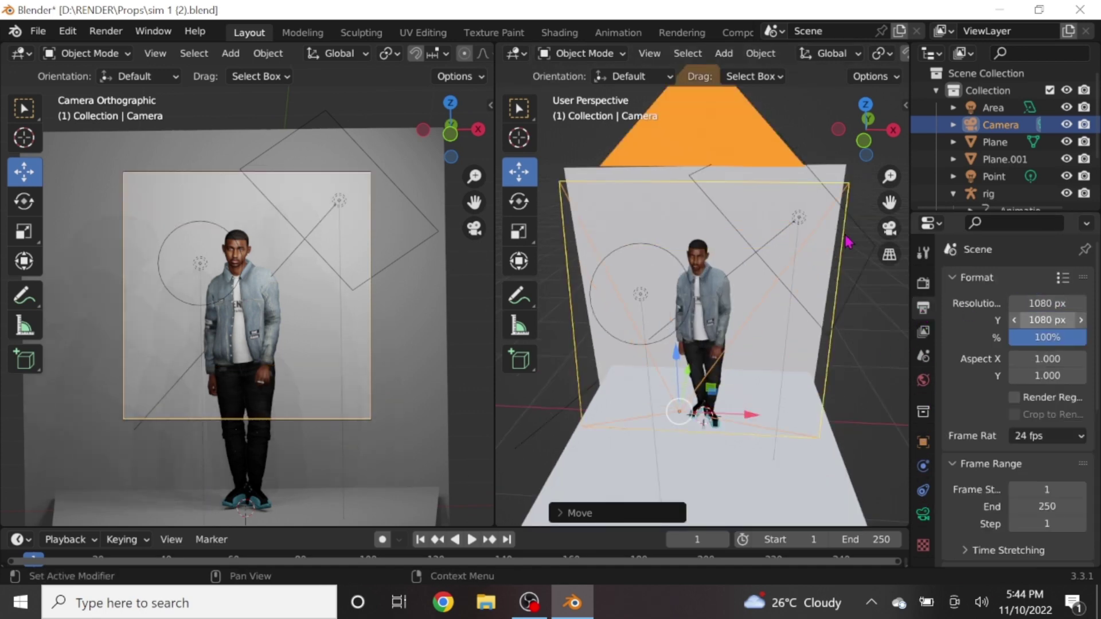
{"action": "left_click_drag", "start_coordinate": [683, 418], "coordinate": [692, 522]}
{"action": "scroll", "coordinate": [311, 349], "scroll_direction": "up", "scroll_amount": 3}
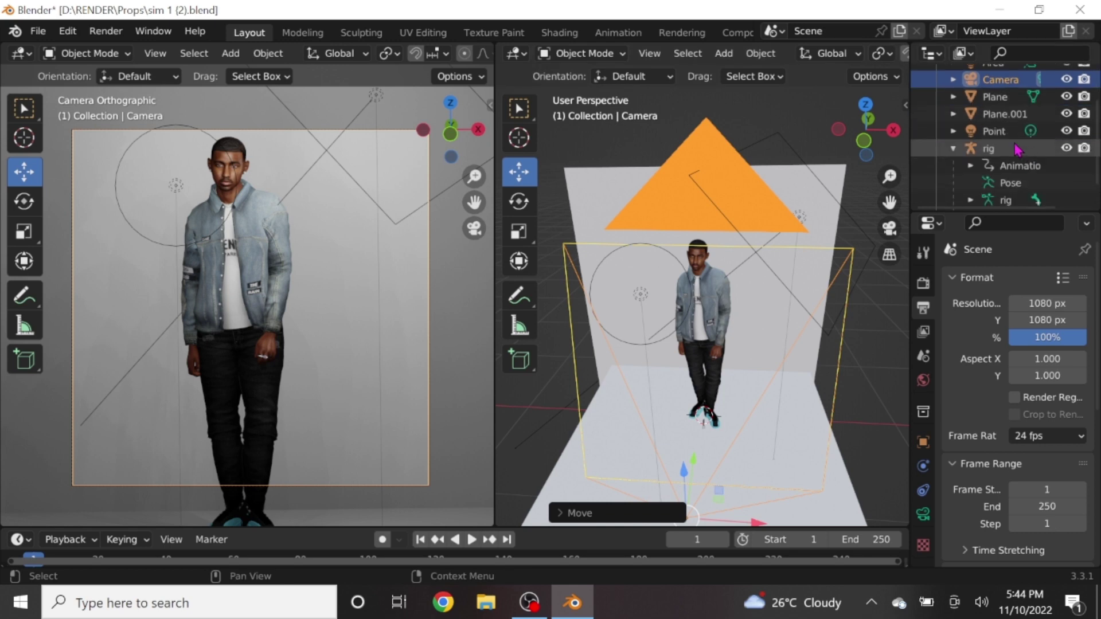
{"action": "scroll", "coordinate": [1004, 143], "scroll_direction": "down", "scroll_amount": 3}
{"action": "left_click", "coordinate": [662, 291]}
{"action": "left_click_drag", "start_coordinate": [663, 291], "coordinate": [698, 290]}
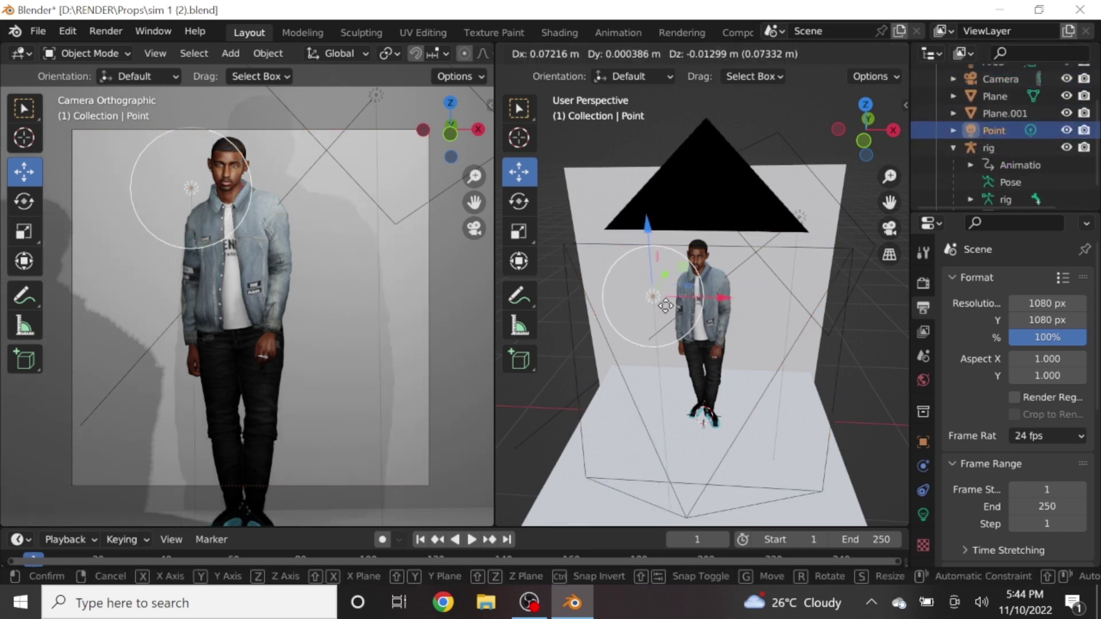
Set the PNG output colour depth to 16-bit and collapse colour management
{"action": "scroll", "coordinate": [1071, 374], "scroll_direction": "down", "scroll_amount": 5}
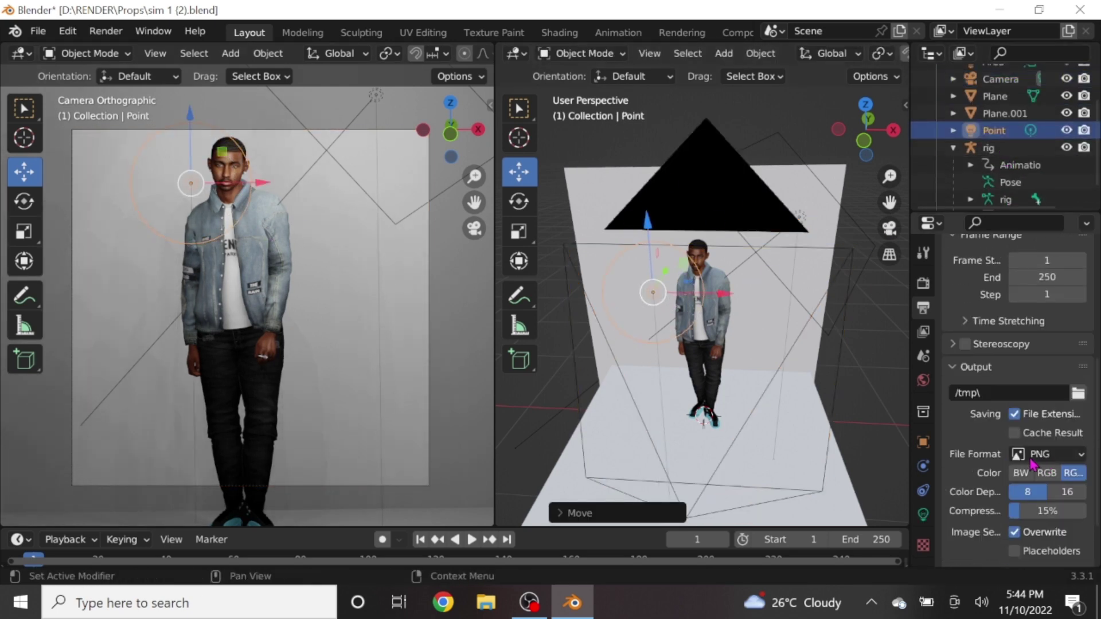
{"action": "scroll", "coordinate": [1081, 509], "scroll_direction": "down", "scroll_amount": 2}
{"action": "left_click", "coordinate": [1068, 426]}
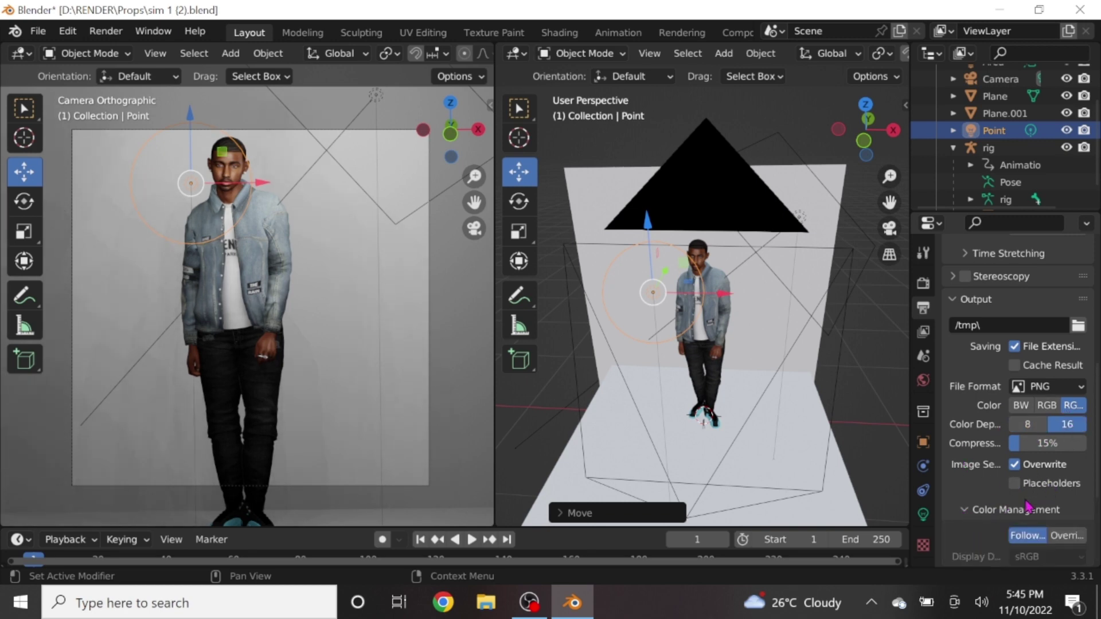
{"action": "scroll", "coordinate": [1032, 499], "scroll_direction": "down", "scroll_amount": 3}
{"action": "scroll", "coordinate": [1043, 488], "scroll_direction": "down", "scroll_amount": 3}
{"action": "left_click", "coordinate": [966, 354]}
{"action": "scroll", "coordinate": [1003, 536], "scroll_direction": "down", "scroll_amount": 3}
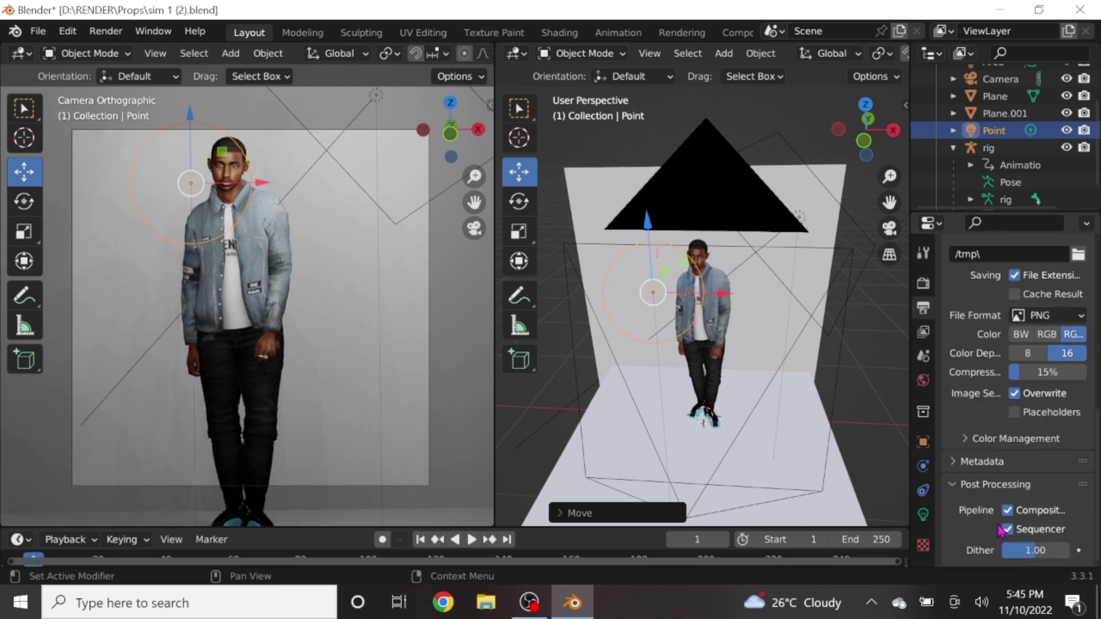
{"action": "left_click", "coordinate": [923, 516]}
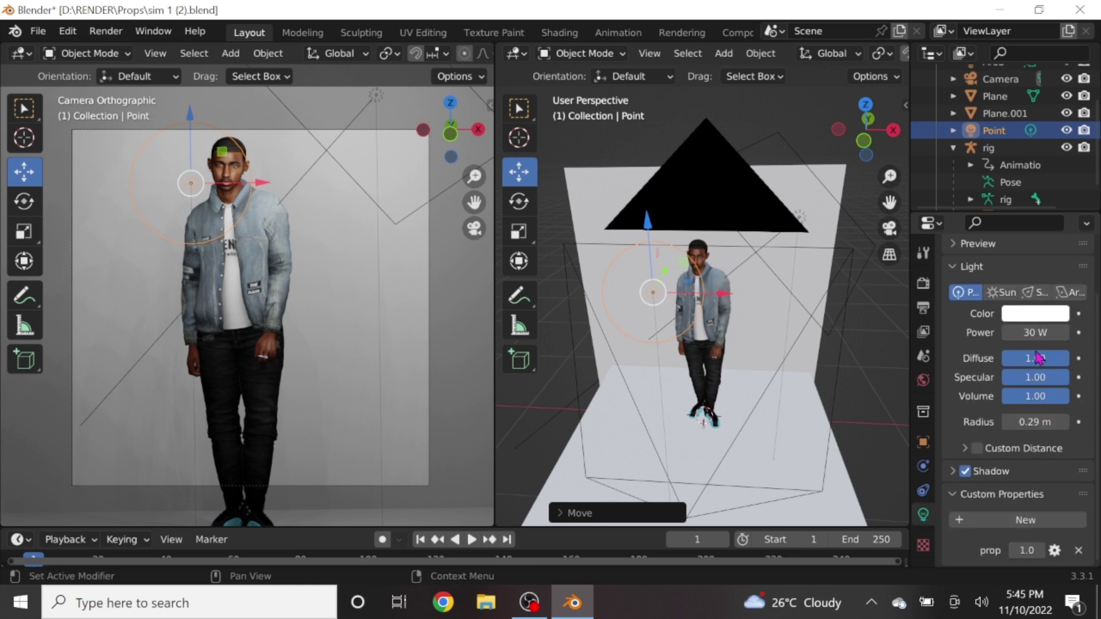
{"action": "scroll", "coordinate": [1004, 448], "scroll_direction": "up", "scroll_amount": 3}
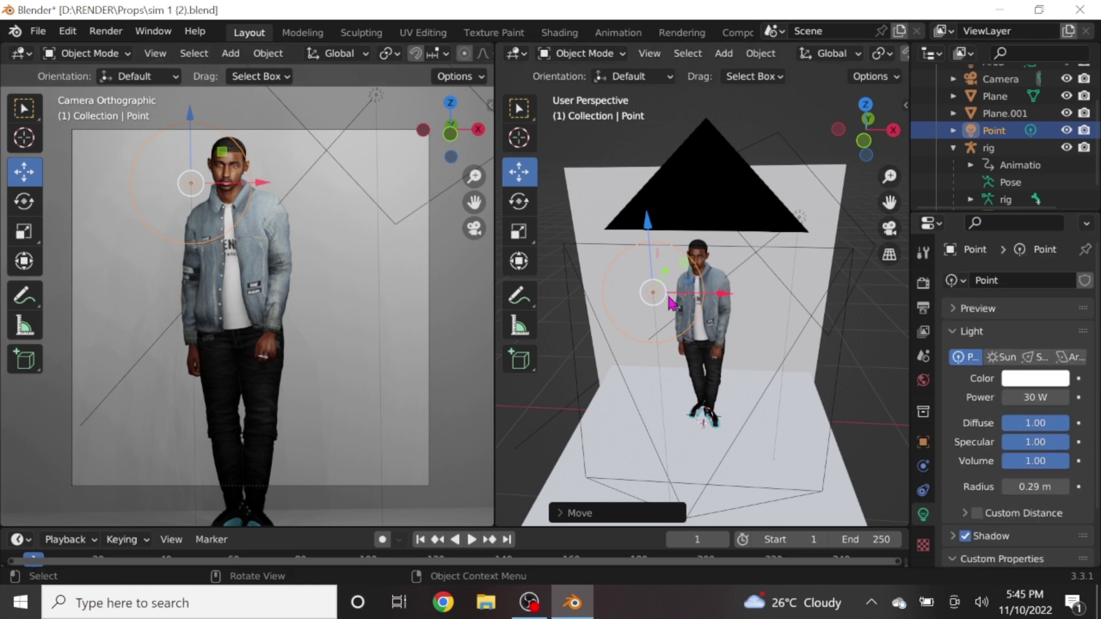
Nudge the point light slightly and switch the render engine to Cycles
{"action": "left_click_drag", "start_coordinate": [670, 303], "coordinate": [685, 305]}
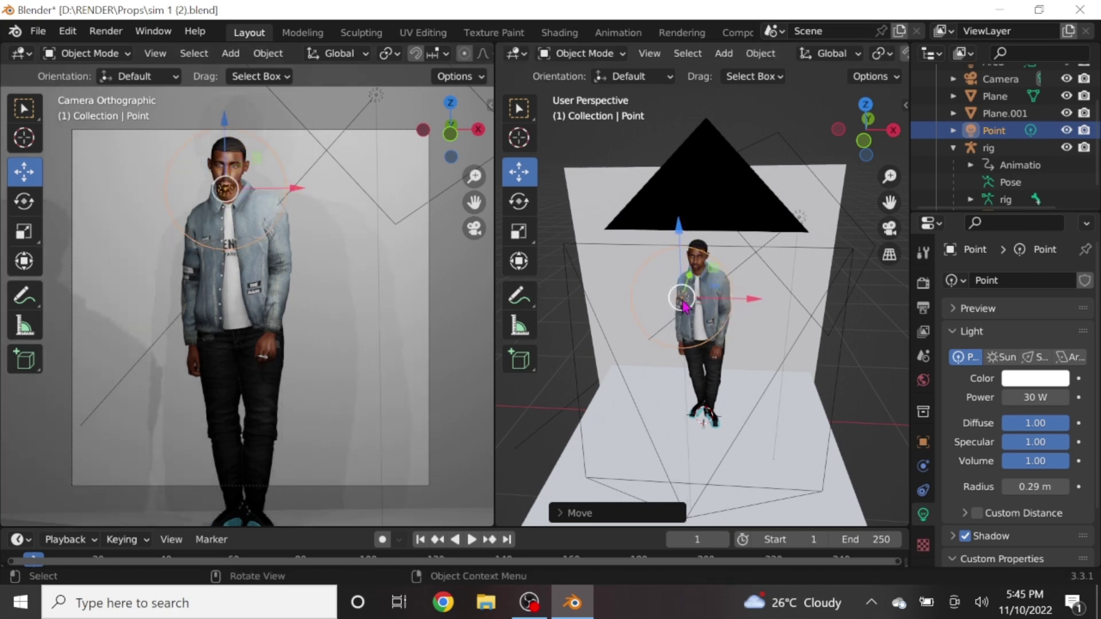
{"action": "left_click_drag", "start_coordinate": [680, 306], "coordinate": [667, 303]}
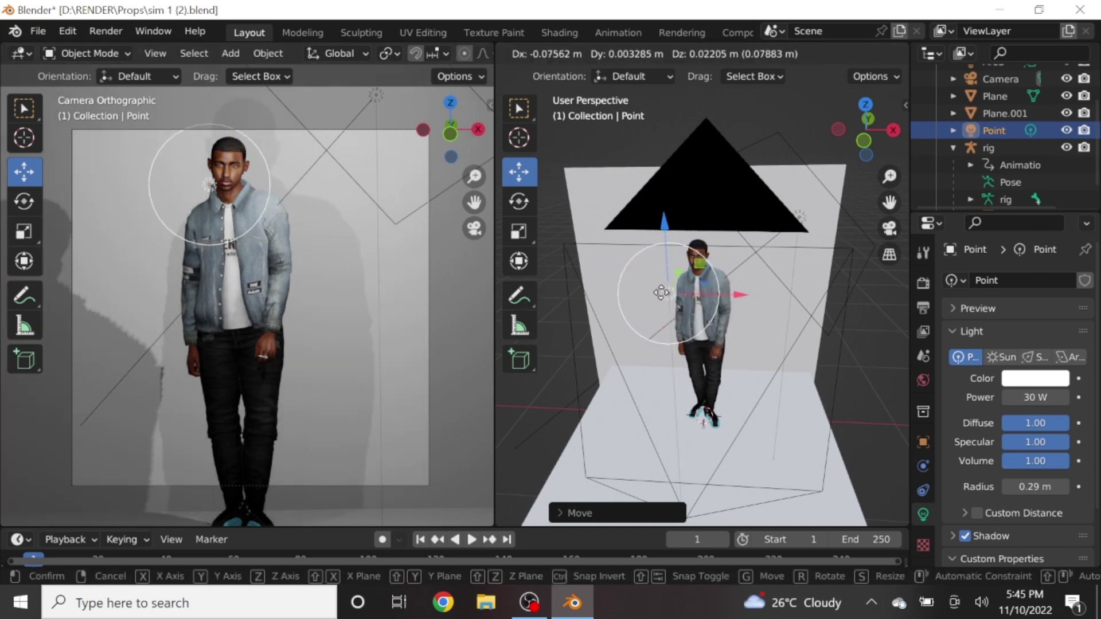
{"action": "left_click", "coordinate": [924, 283]}
{"action": "left_click", "coordinate": [1032, 280]}
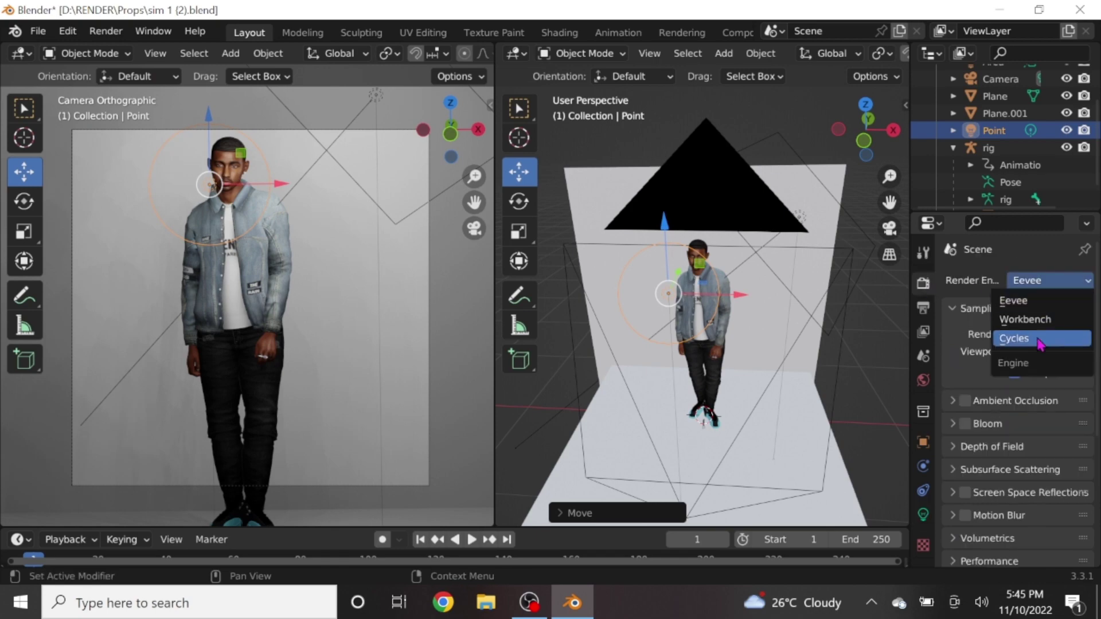
{"action": "left_click", "coordinate": [1058, 338]}
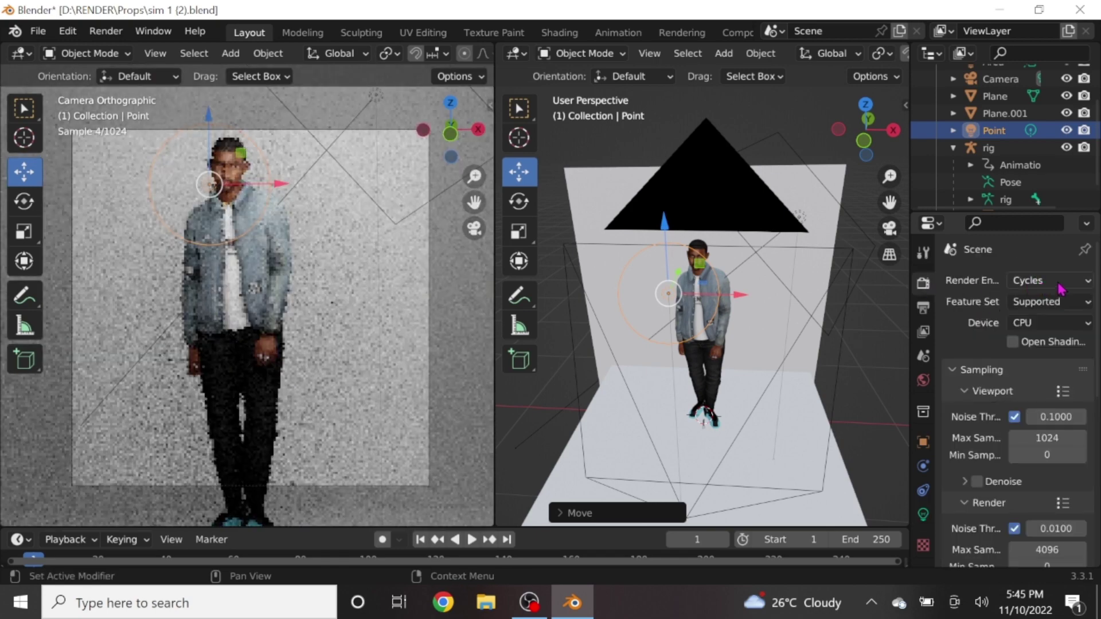
Set Cycles max samples to 32 for the viewport and 150 for the render
{"action": "key", "text": "BackSpace"}
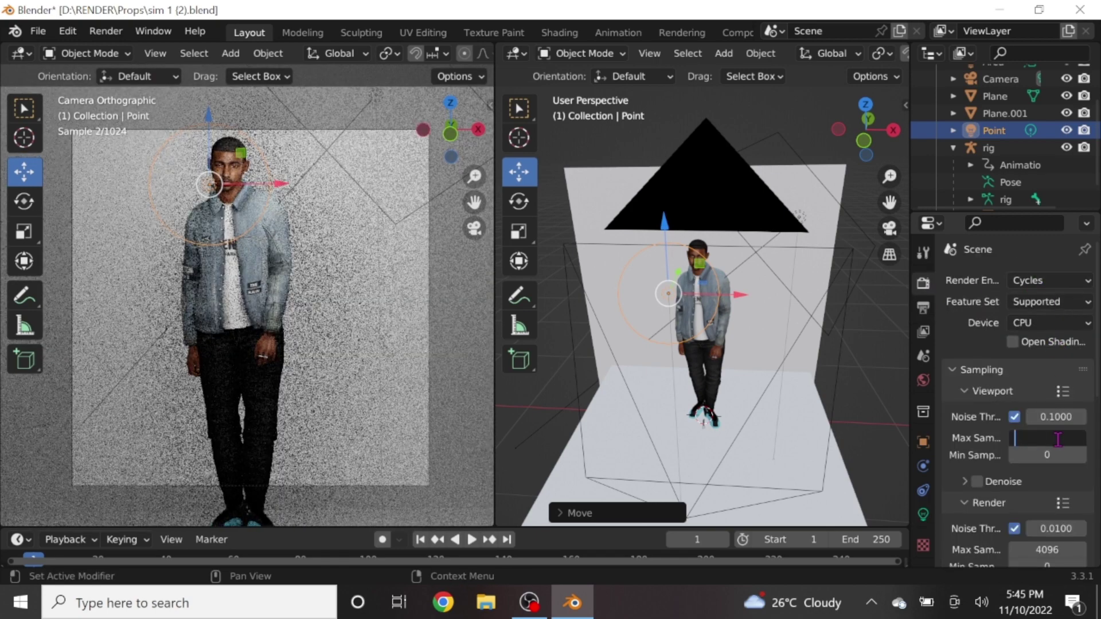
{"action": "type", "text": "3"}
{"action": "scroll", "coordinate": [1055, 438], "scroll_direction": "down", "scroll_amount": 2}
{"action": "left_click", "coordinate": [975, 345]}
{"action": "left_click", "coordinate": [975, 367]}
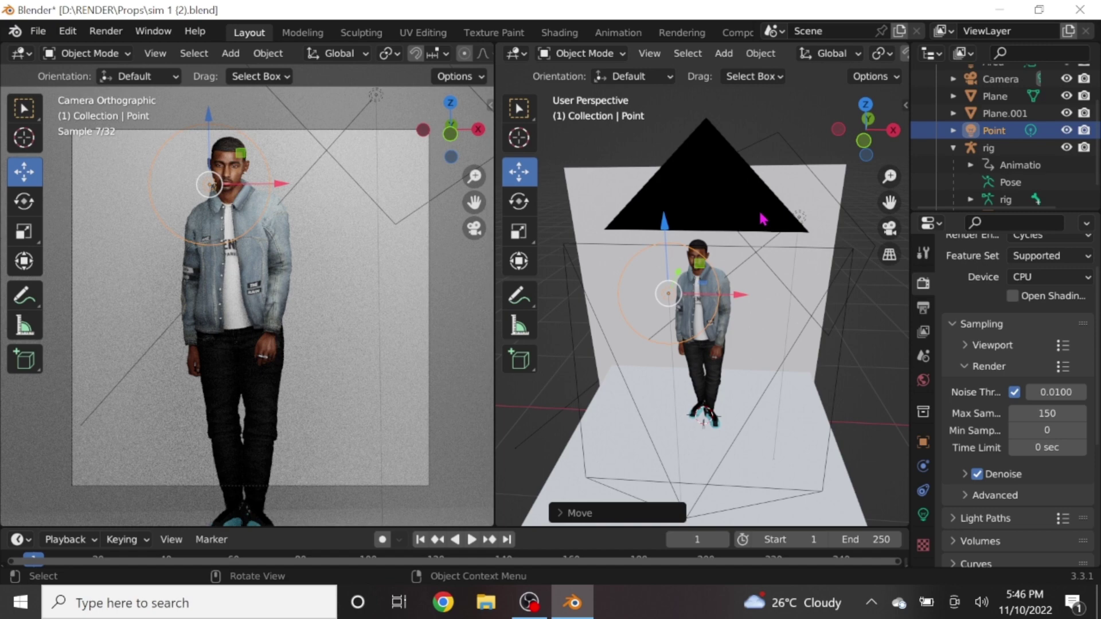
{"action": "scroll", "coordinate": [959, 259], "scroll_direction": "up", "scroll_amount": 2}
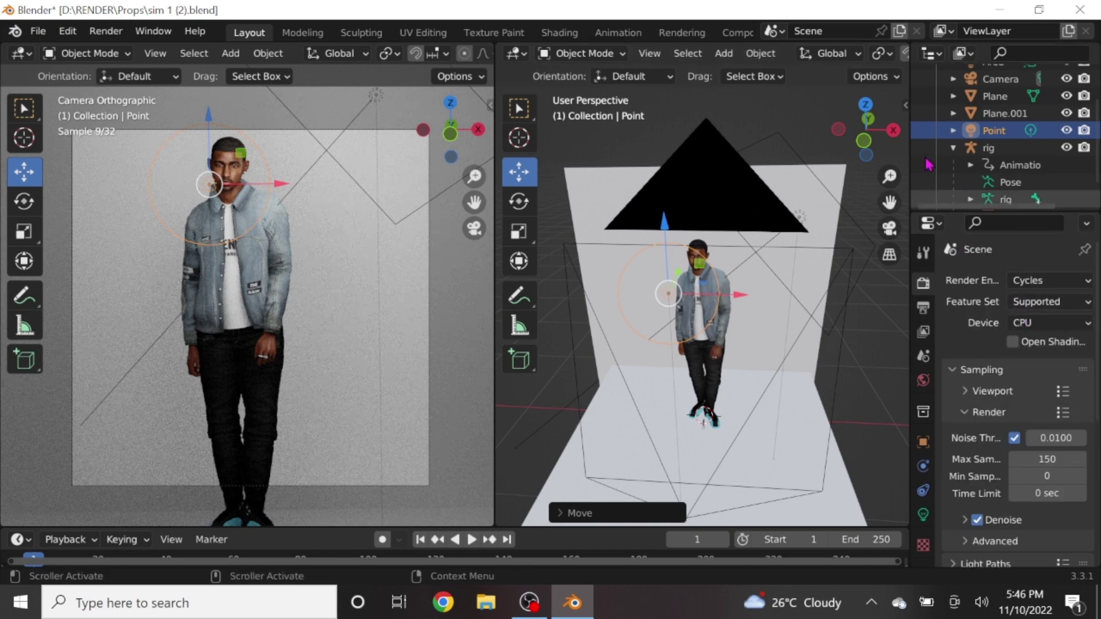
{"action": "left_click", "coordinate": [106, 31]}
Render the Cycles image and save it as sim 1 (2).png in D:\RENDER\blender saved Pics&Aminations
{"action": "left_click", "coordinate": [157, 51]}
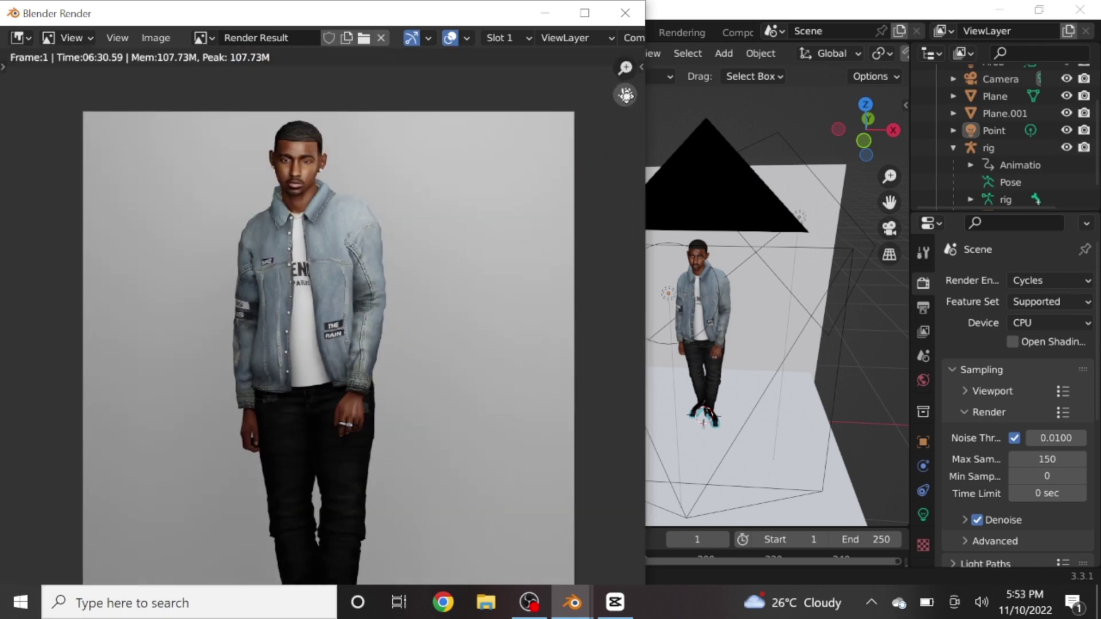
{"action": "left_click_drag", "start_coordinate": [625, 95], "coordinate": [632, 70]}
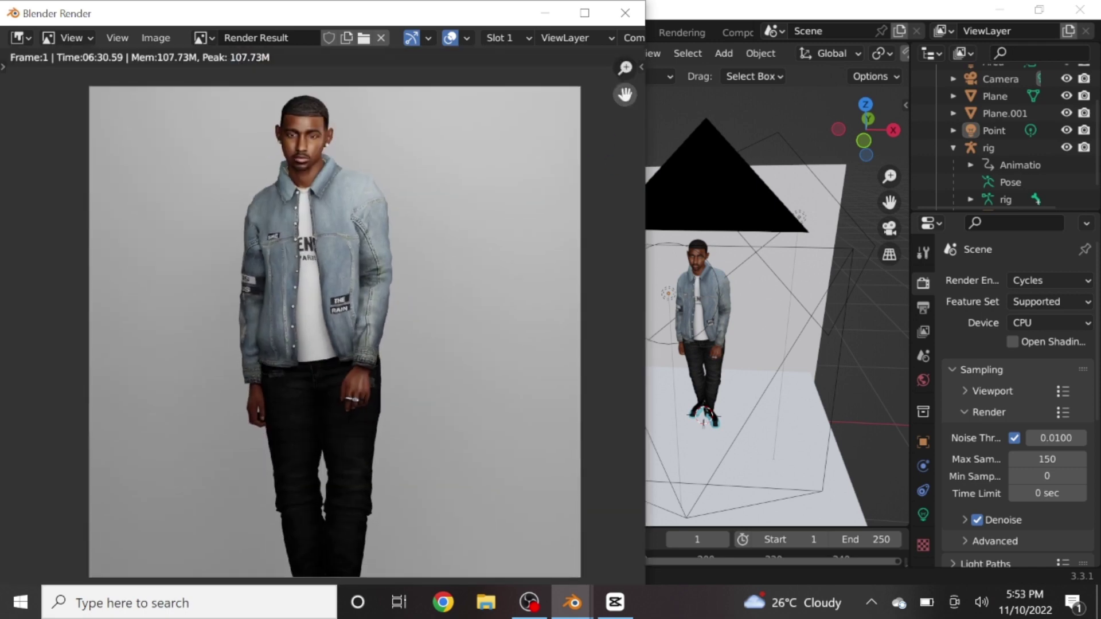
{"action": "left_click", "coordinate": [156, 38]}
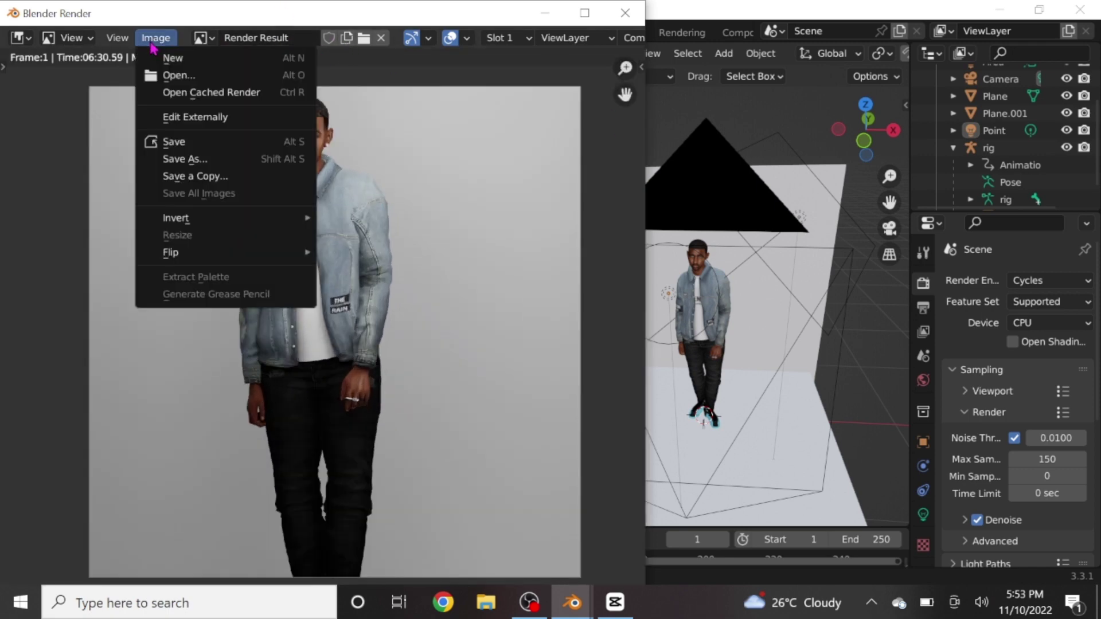
{"action": "left_click", "coordinate": [218, 150]}
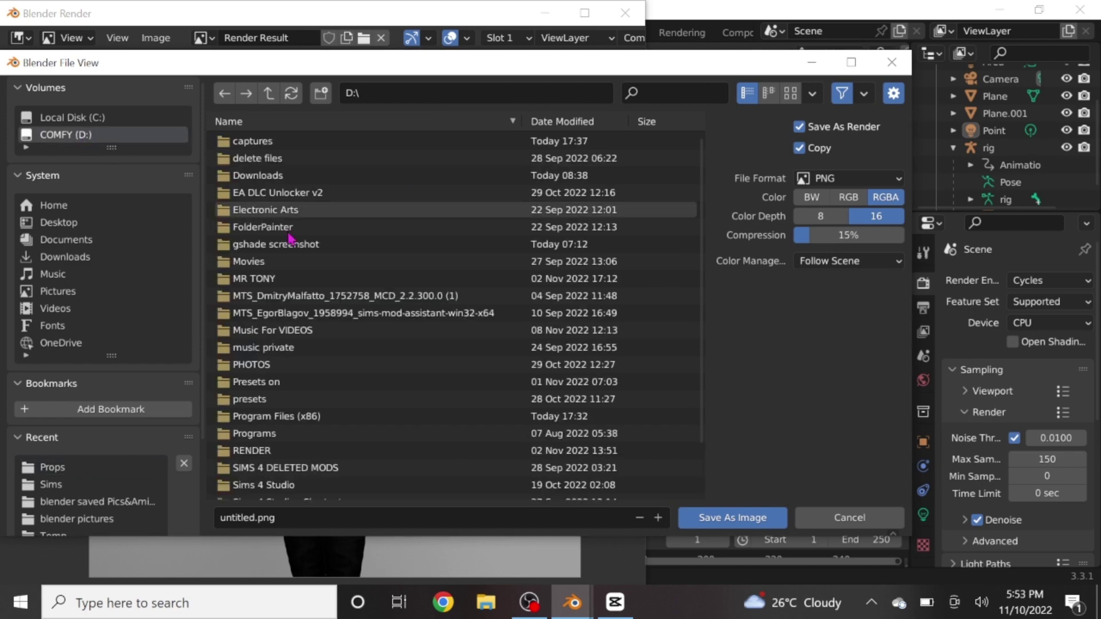
{"action": "left_click", "coordinate": [256, 386]}
{"action": "left_click", "coordinate": [270, 178]}
{"action": "type", "text": "sim 1 (2)"}
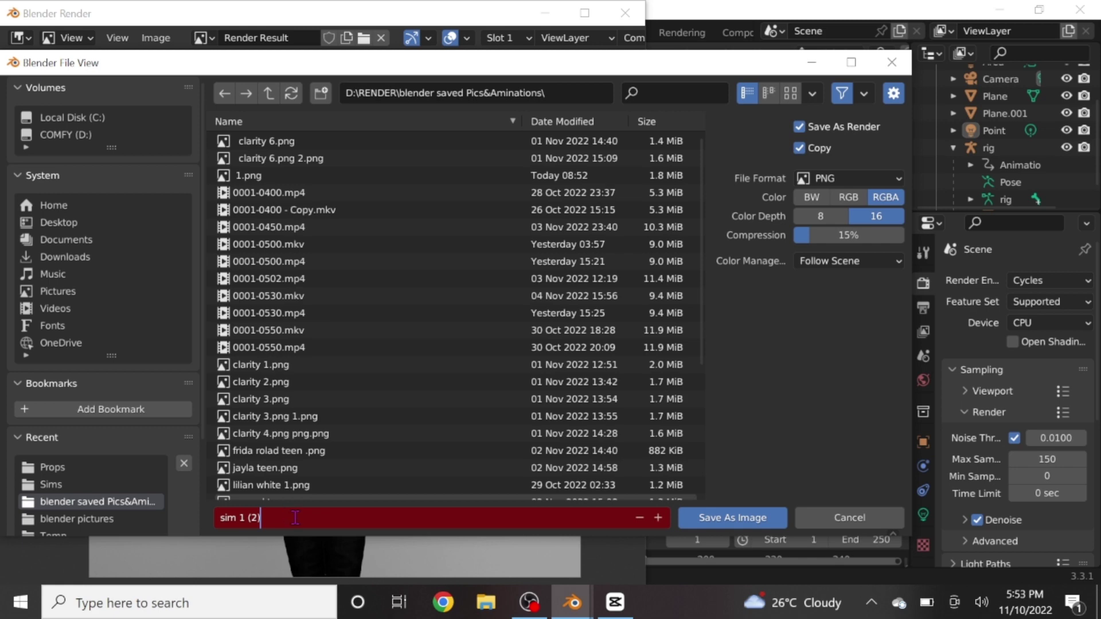
{"action": "key", "text": "Return"}
{"action": "left_click", "coordinate": [714, 517]}
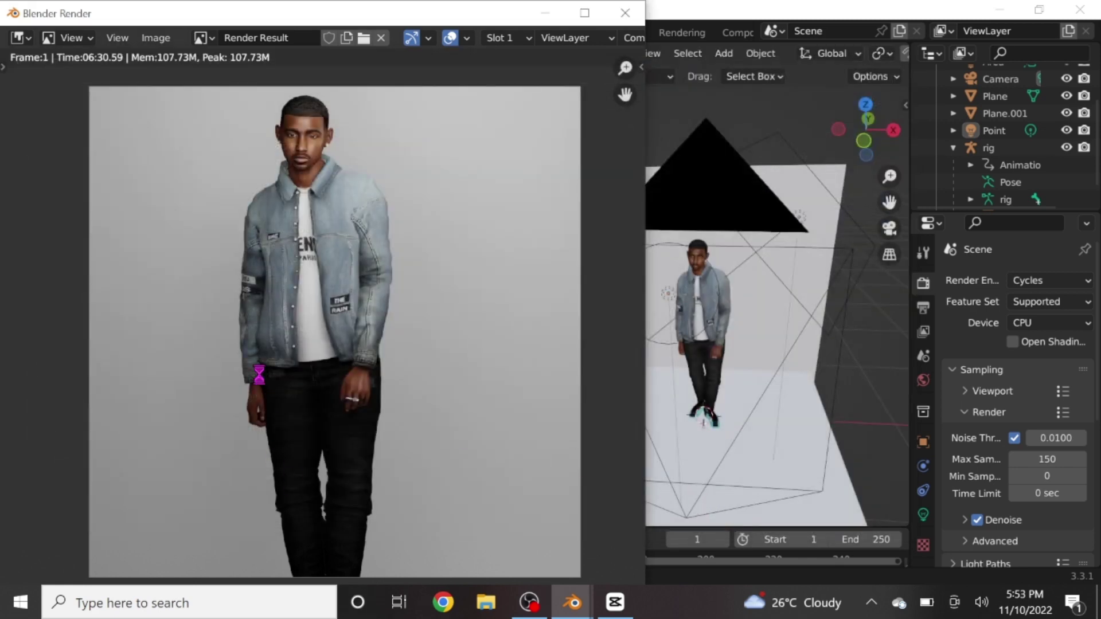